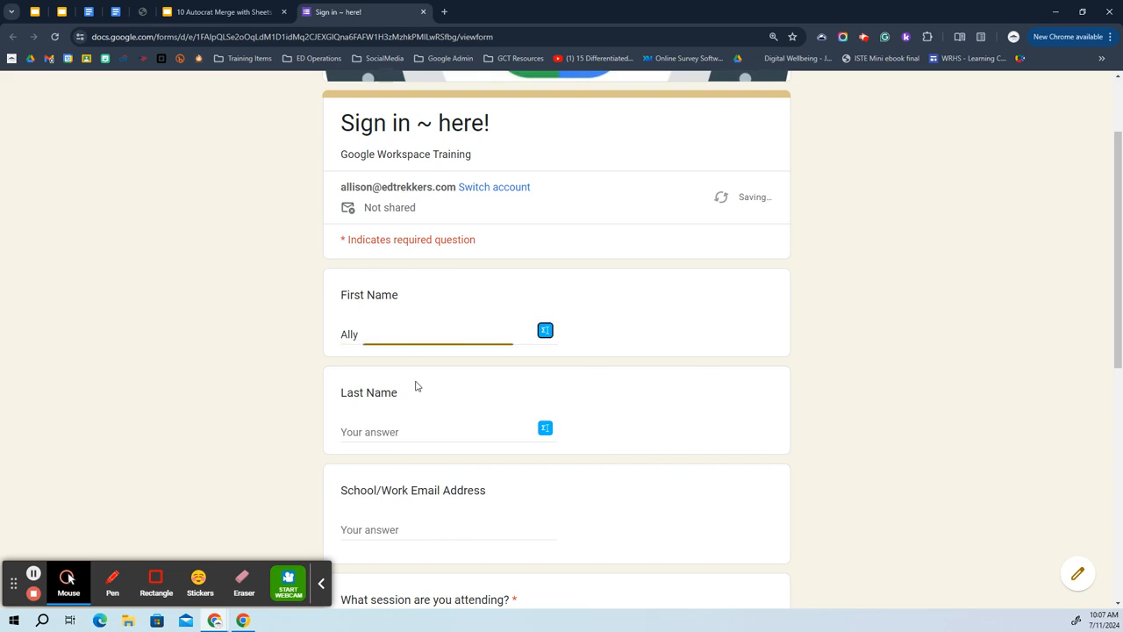
# Enter the attendee's last name and work email address in the sign-in form.
pyautogui.write('Molly')
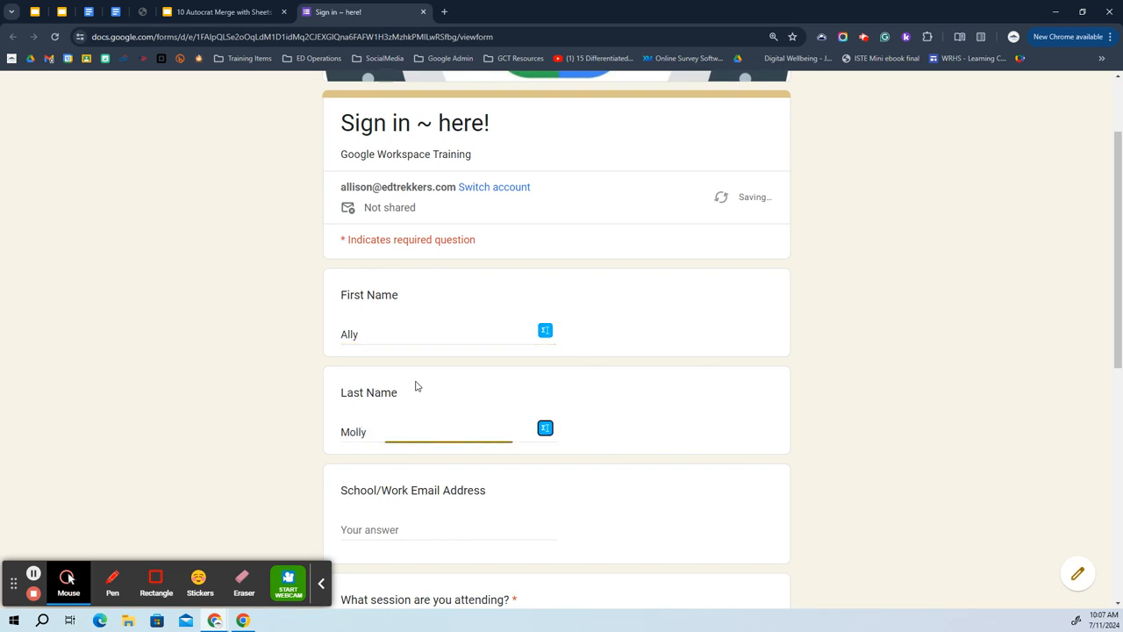
pyautogui.press('Tab')
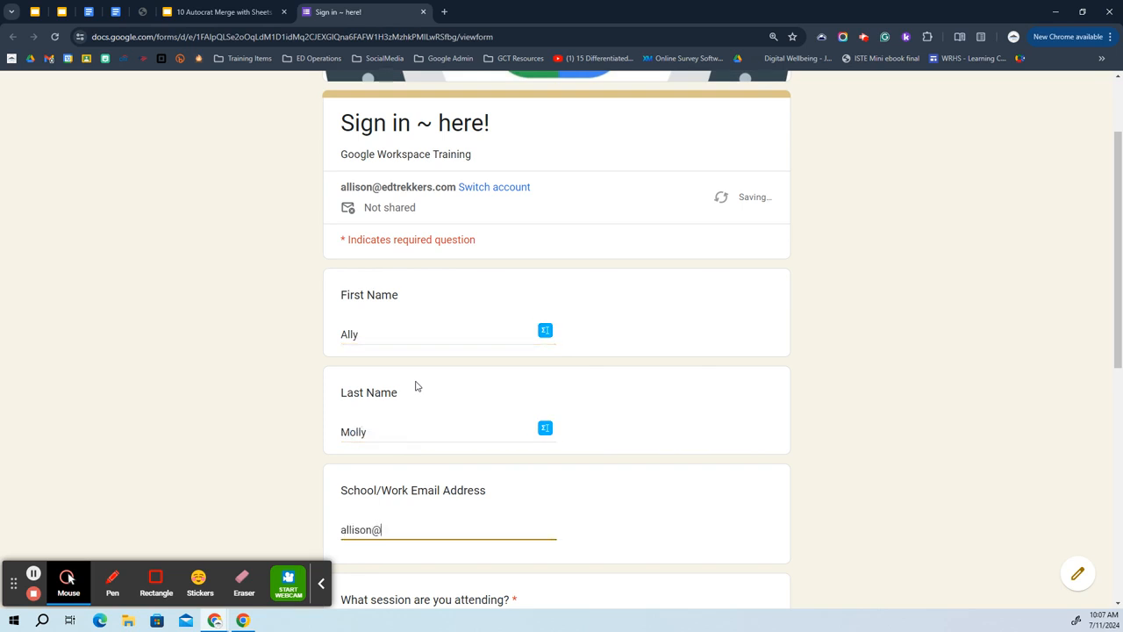
pyautogui.scroll(-3, 416, 386)
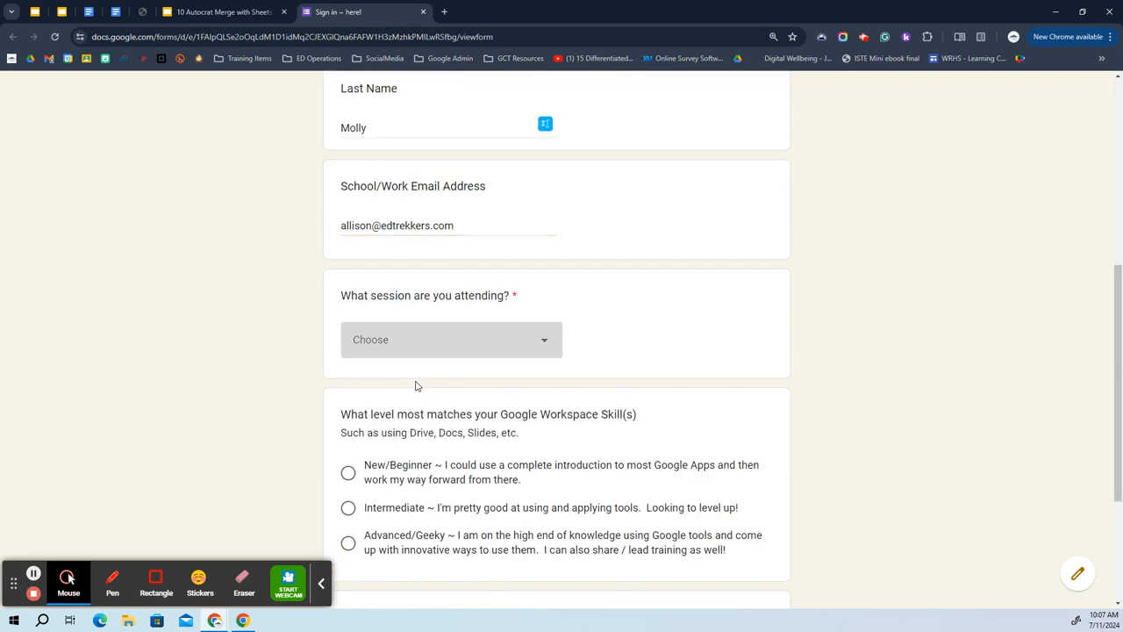
# Choose the AutoCrat Demonstration session and Advanced/Geeky skill level, then scroll down to Submit.
pyautogui.click(453, 339)
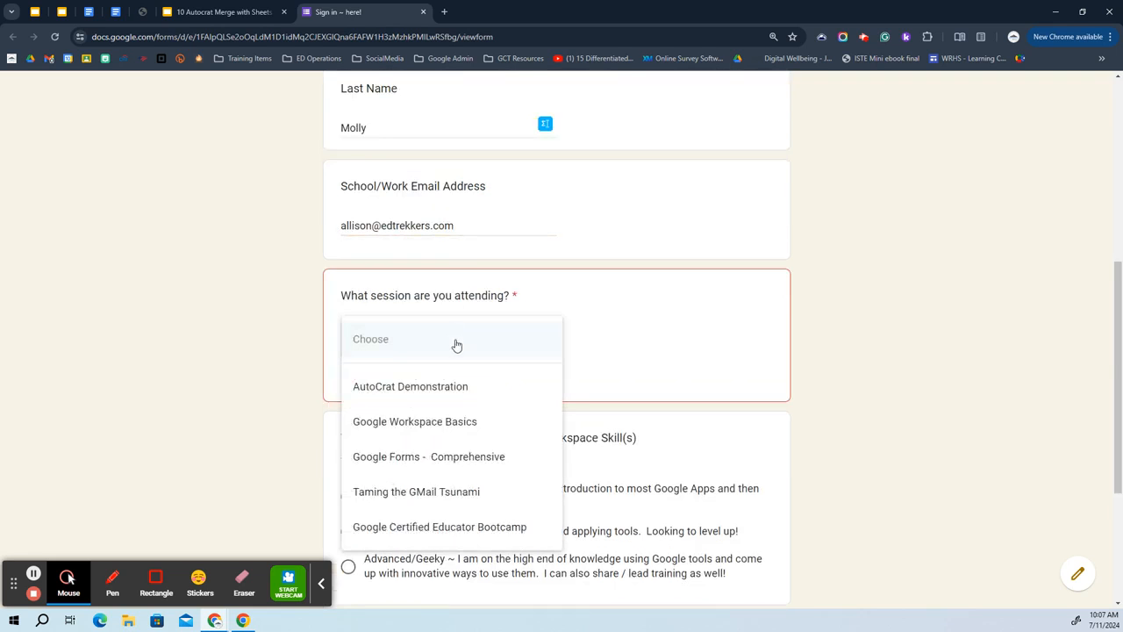
pyautogui.click(441, 386)
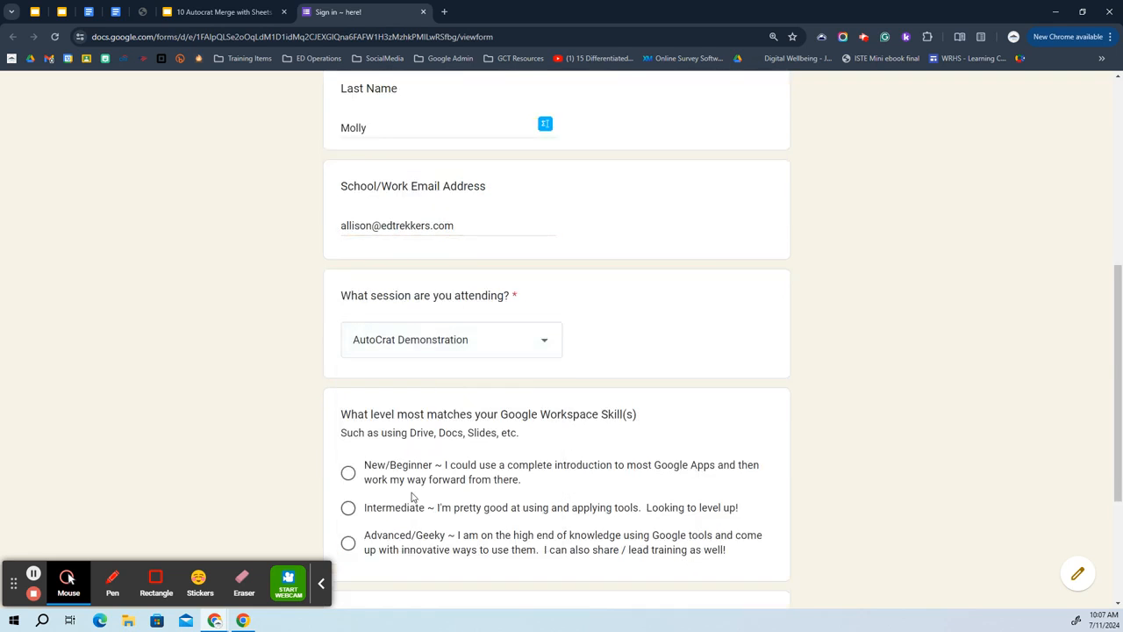
pyautogui.click(394, 537)
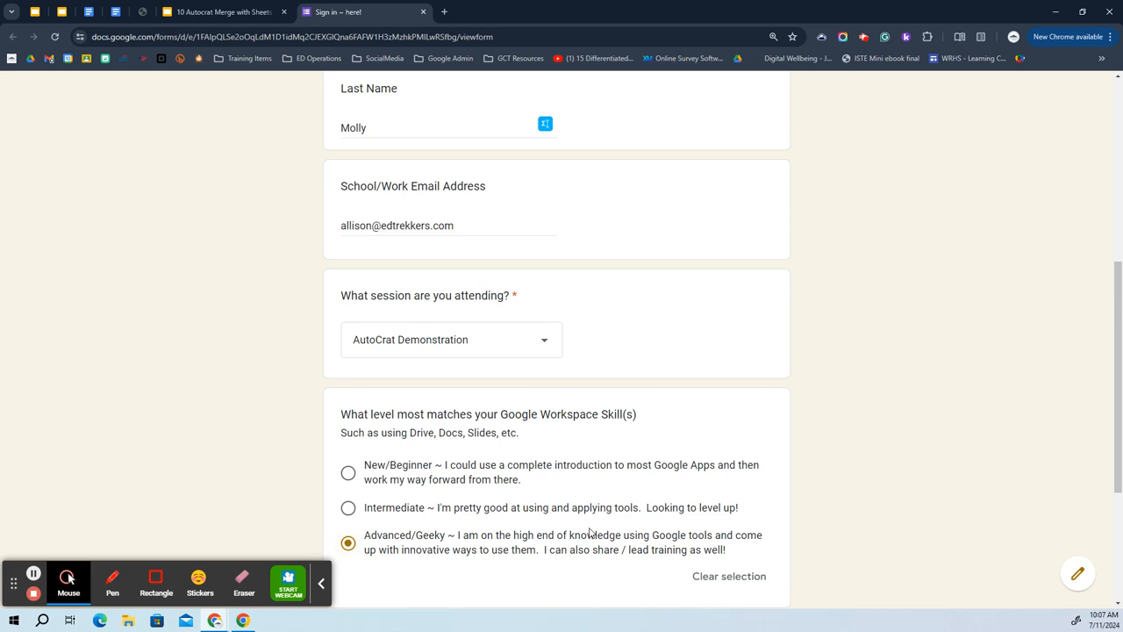
pyautogui.scroll(-2, 592, 531)
pyautogui.click(324, 588)
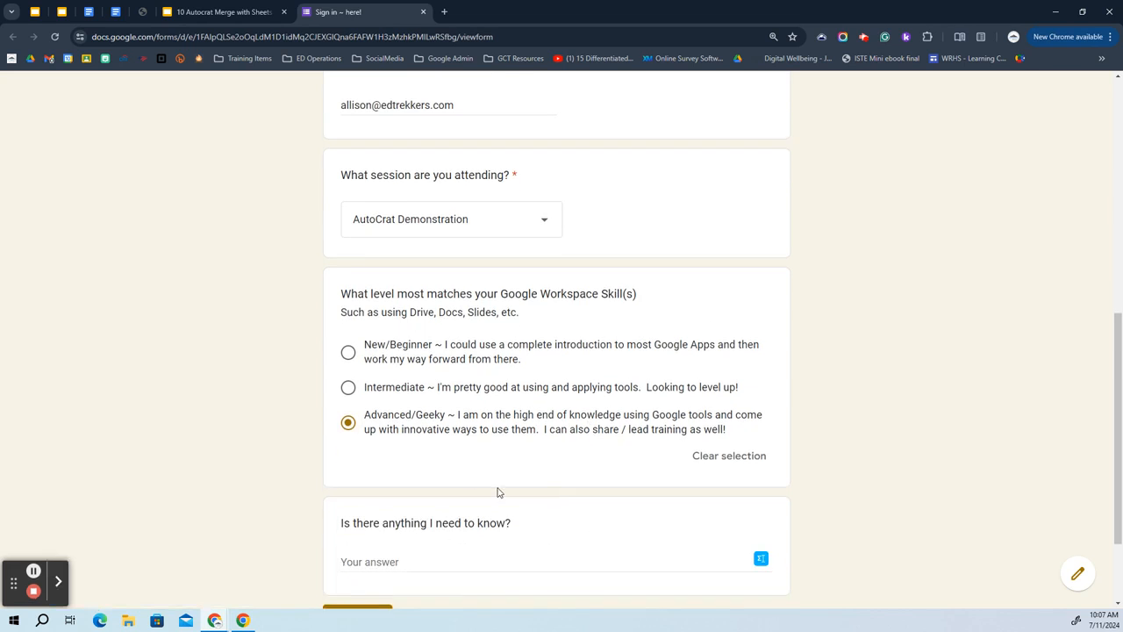
pyautogui.scroll(-2, 496, 489)
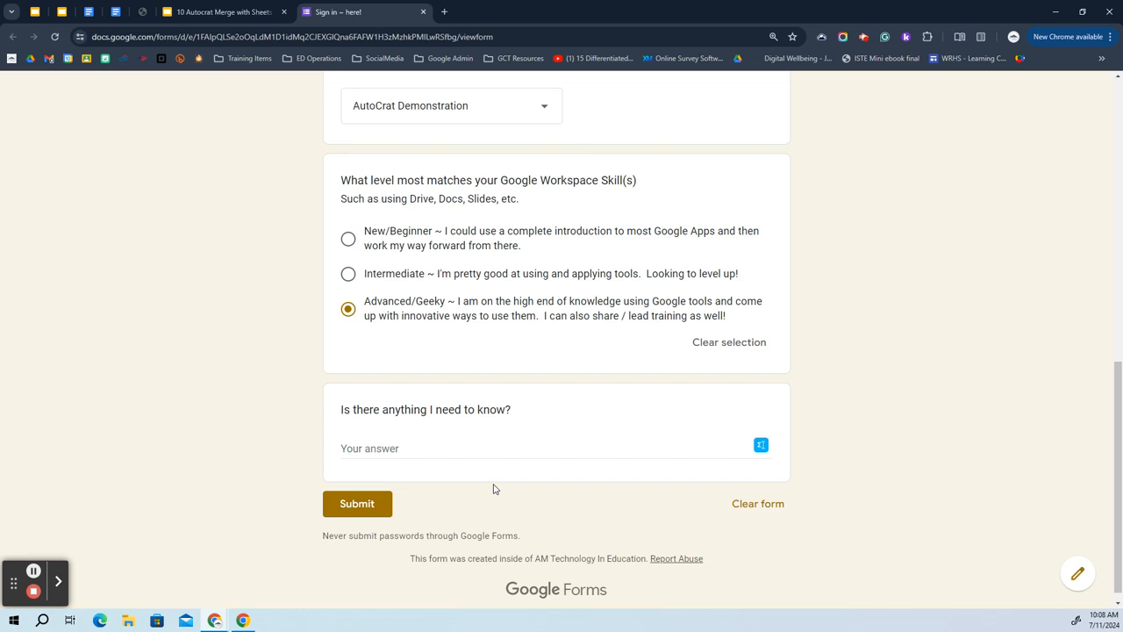
# Submit the completed sign-in response to reach the thank-you confirmation.
pyautogui.click(364, 509)
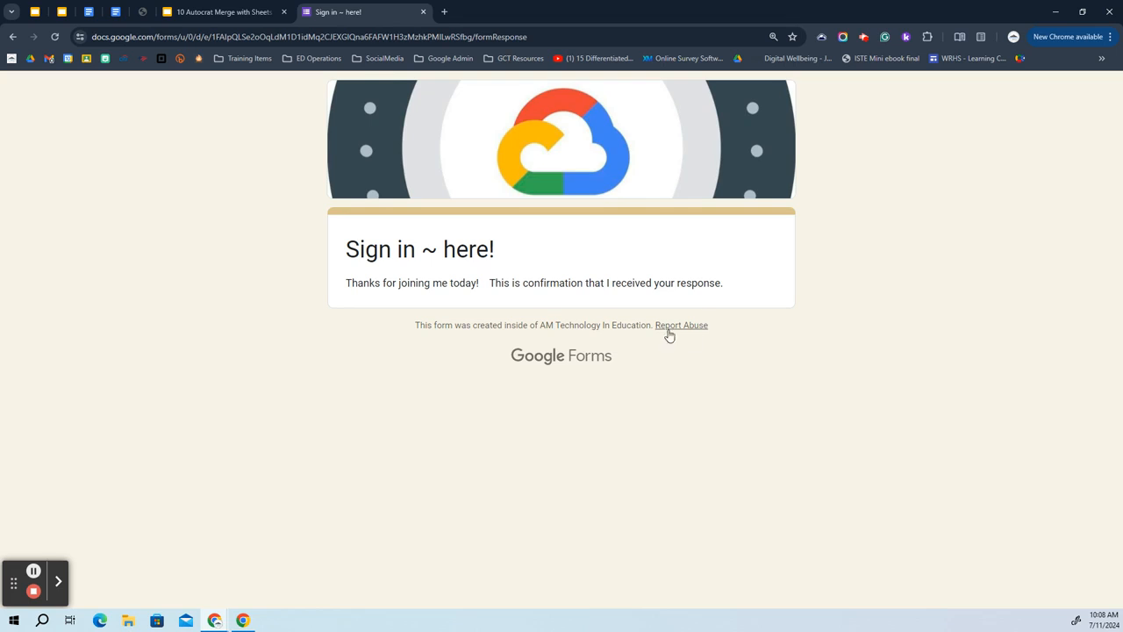
# Close the submitted form tab and open a new browser tab beside the slides.
pyautogui.click(424, 12)
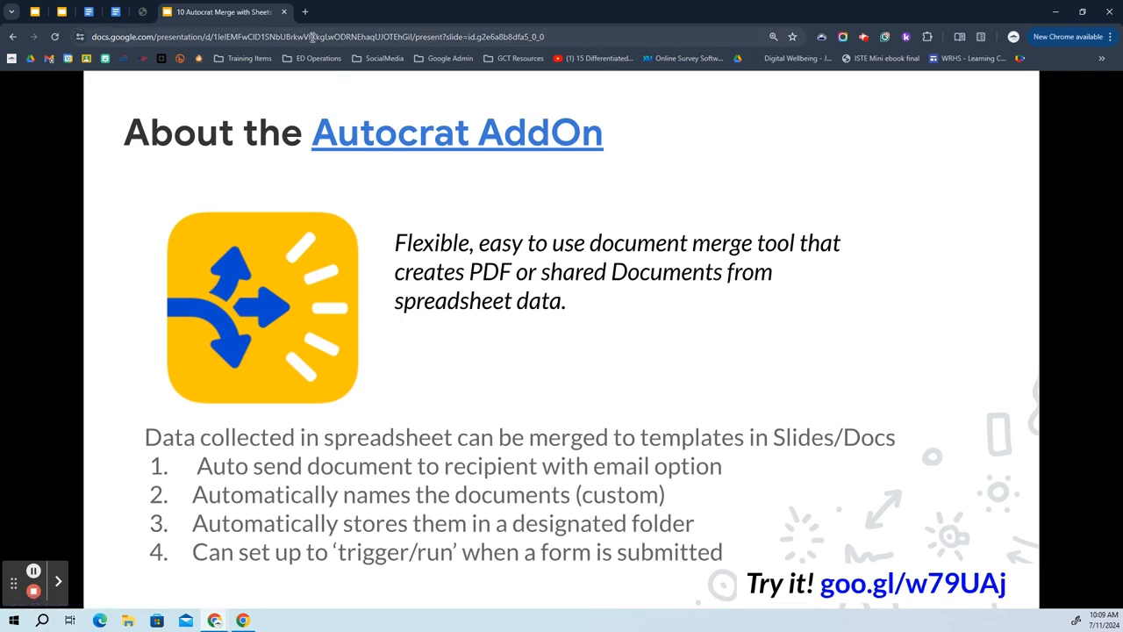
pyautogui.click(305, 12)
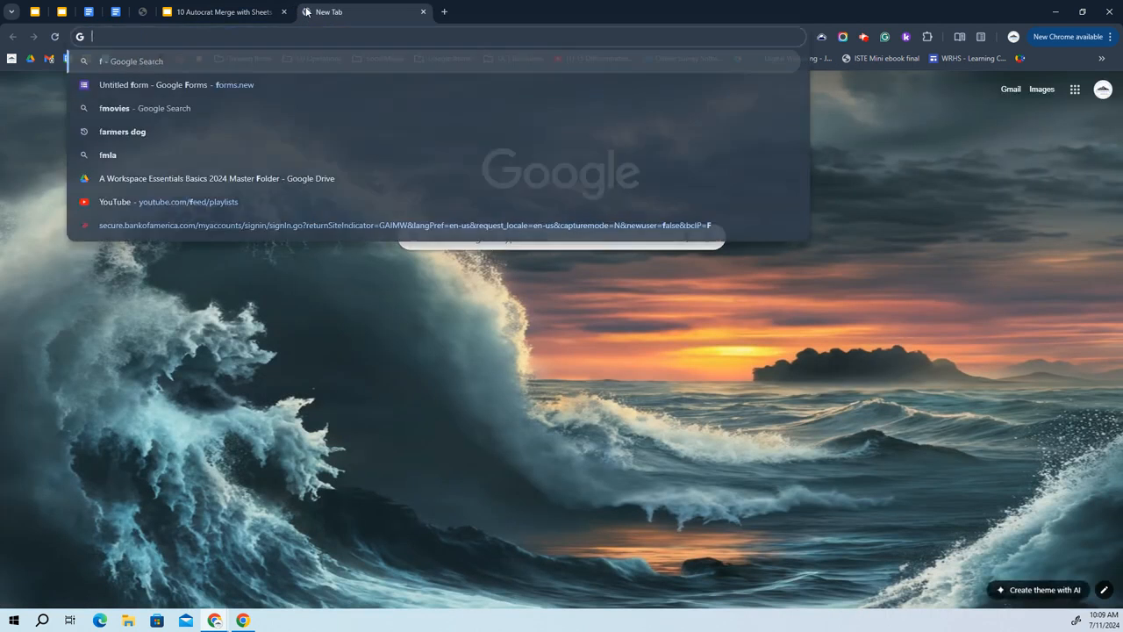
# Load the Gmail inbox via the 'mail' shortcut and refresh it for new messages.
pyautogui.write('mail')
pyautogui.press('Return')
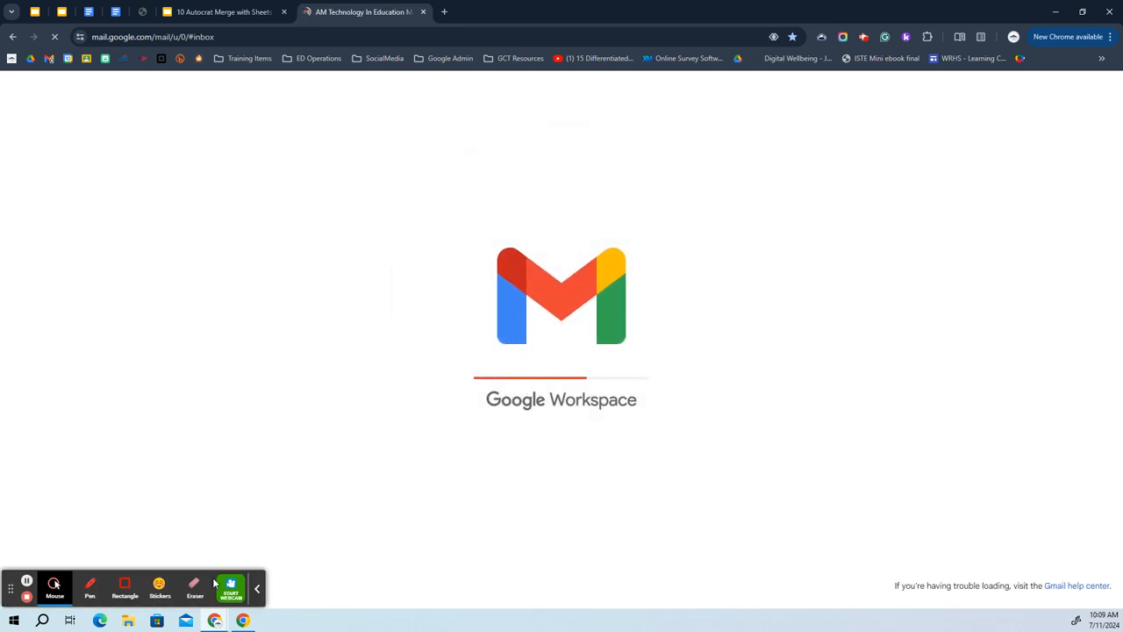
pyautogui.click(257, 589)
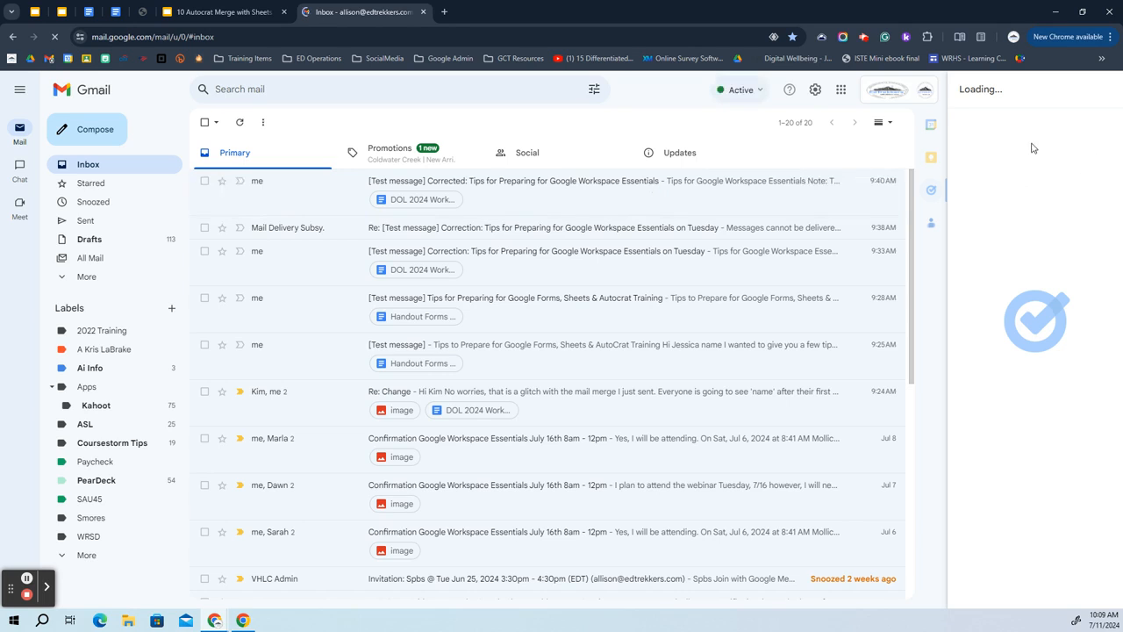
pyautogui.click(239, 122)
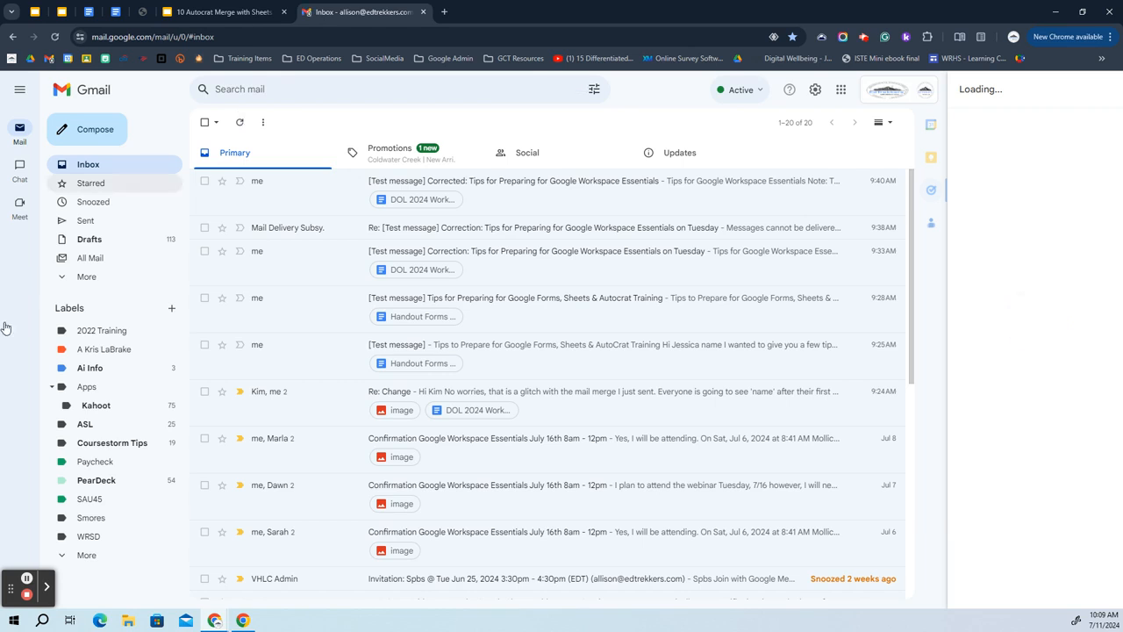
pyautogui.click(864, 39)
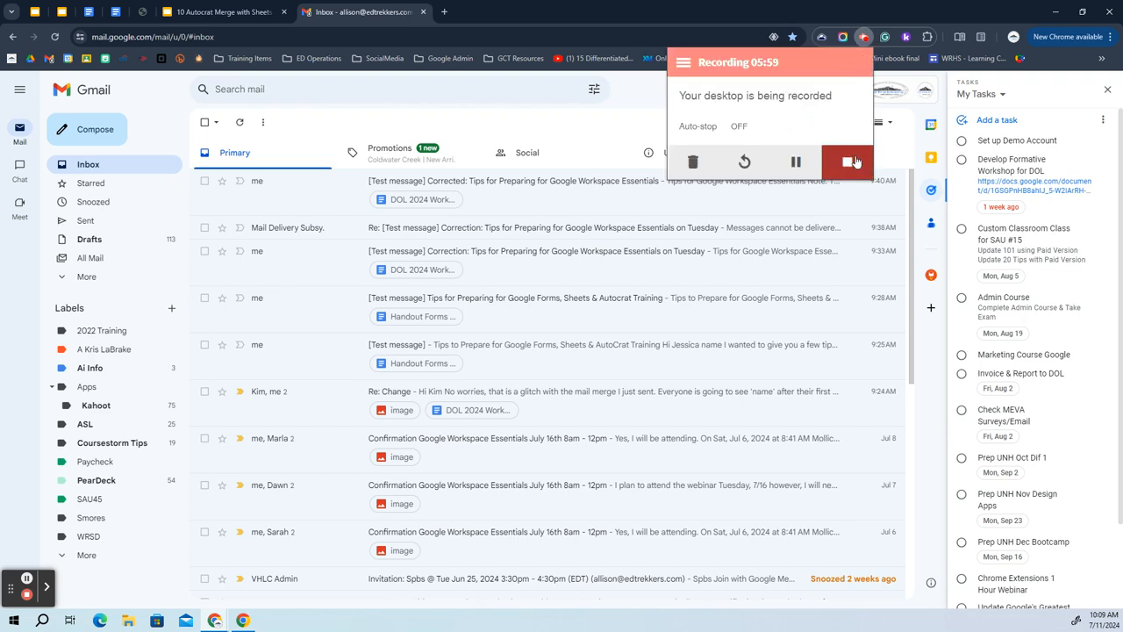
pyautogui.click(798, 163)
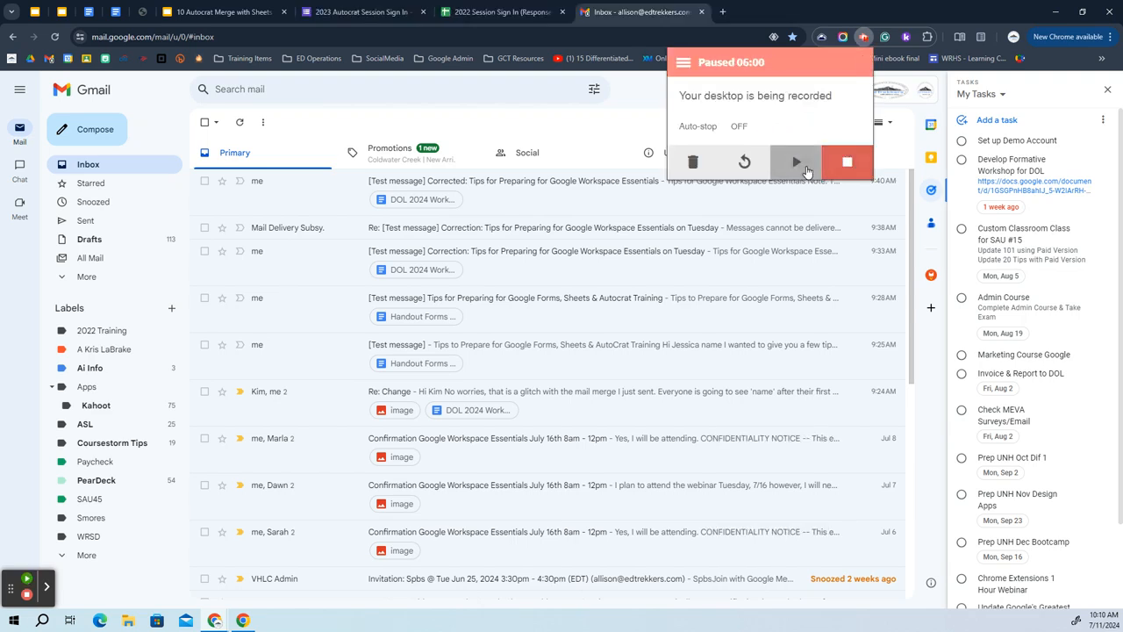
pyautogui.click(800, 165)
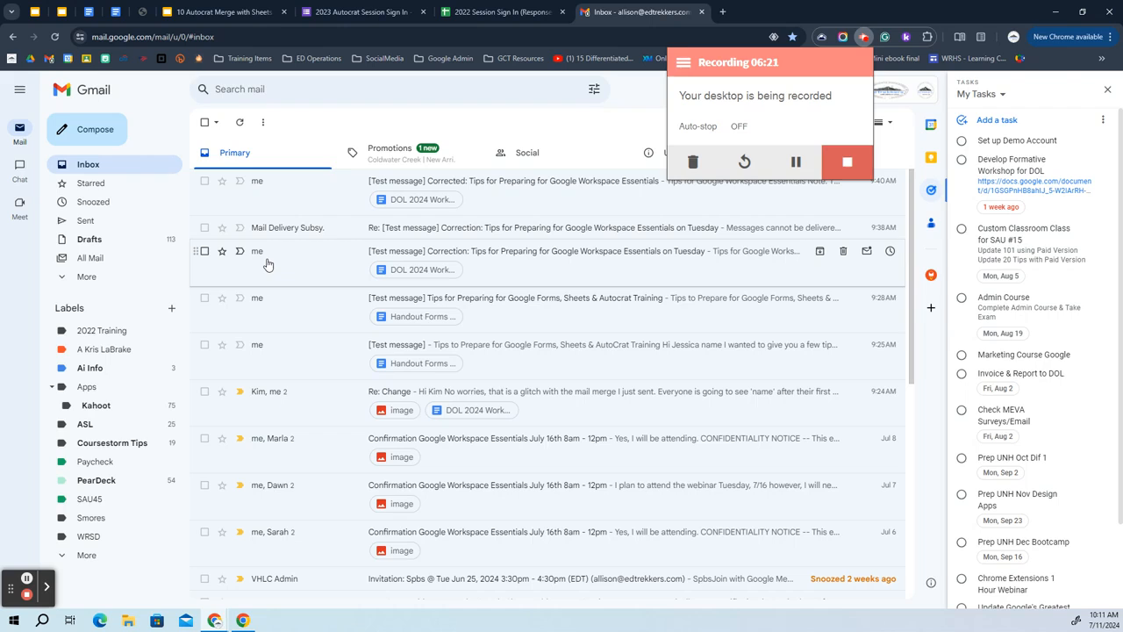
# Move the AutoCrat certificate email out of Spam, then return to the inbox.
pyautogui.click(92, 278)
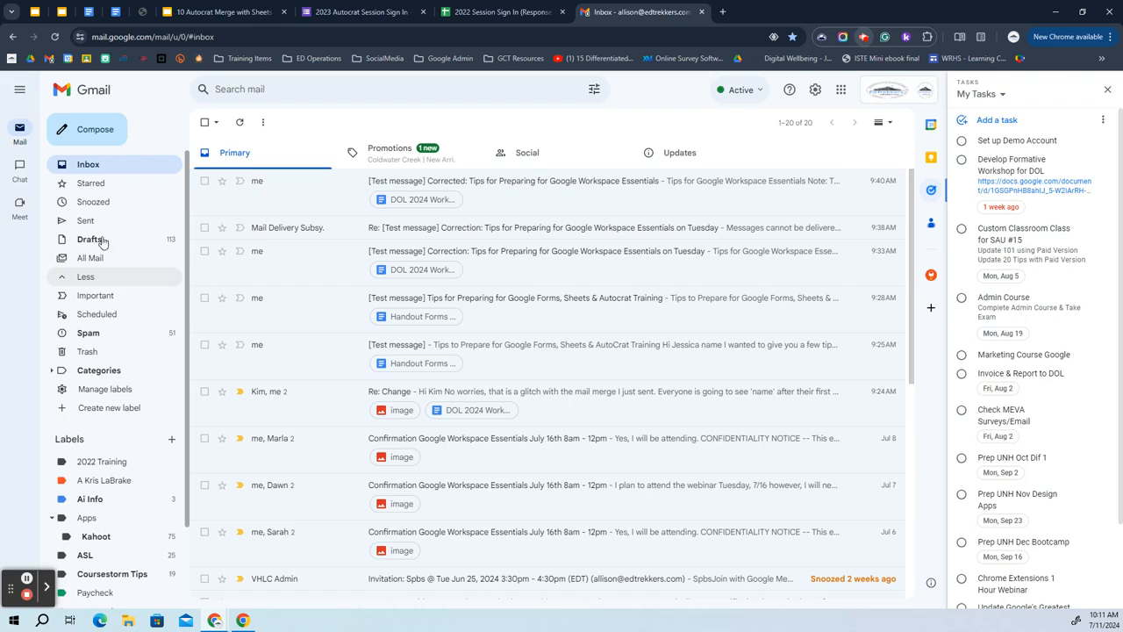
pyautogui.click(90, 332)
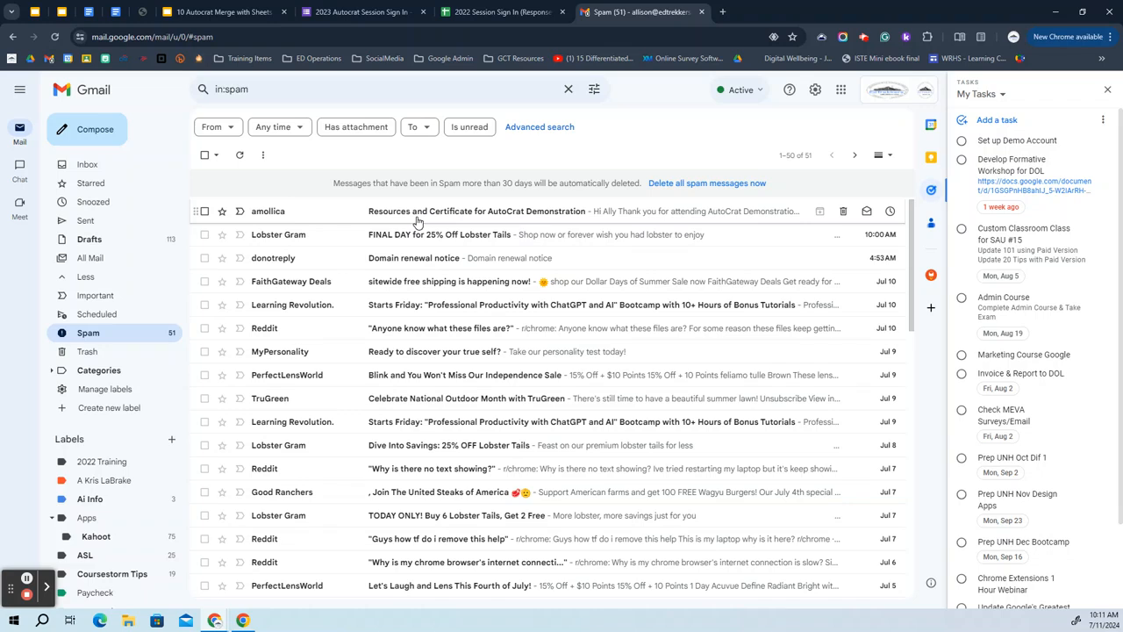
pyautogui.click(204, 212)
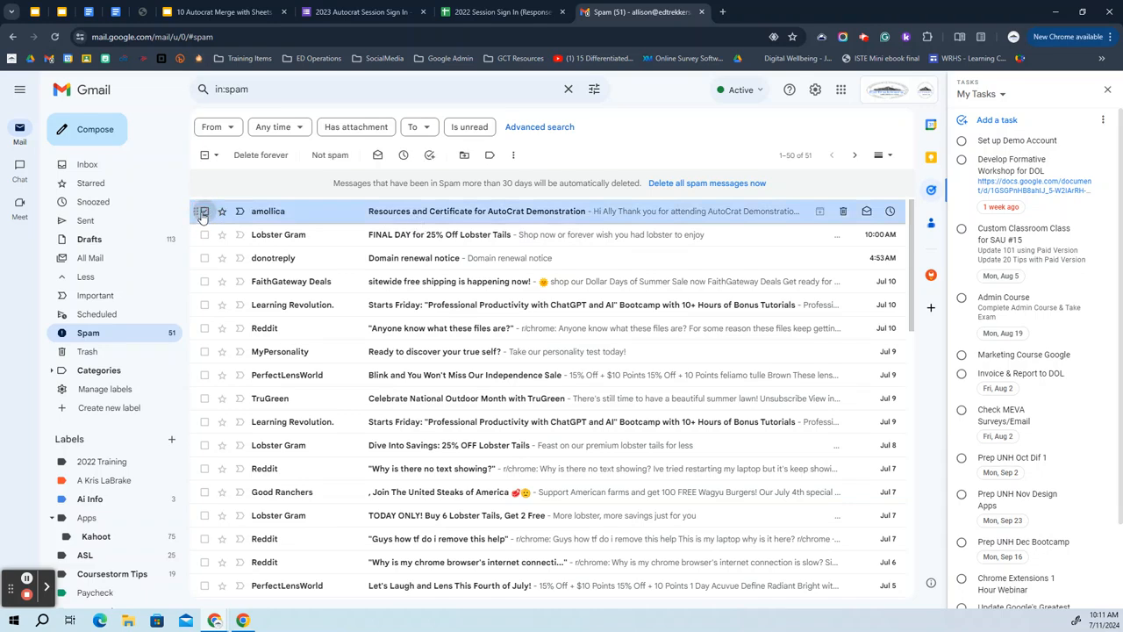
pyautogui.click(322, 162)
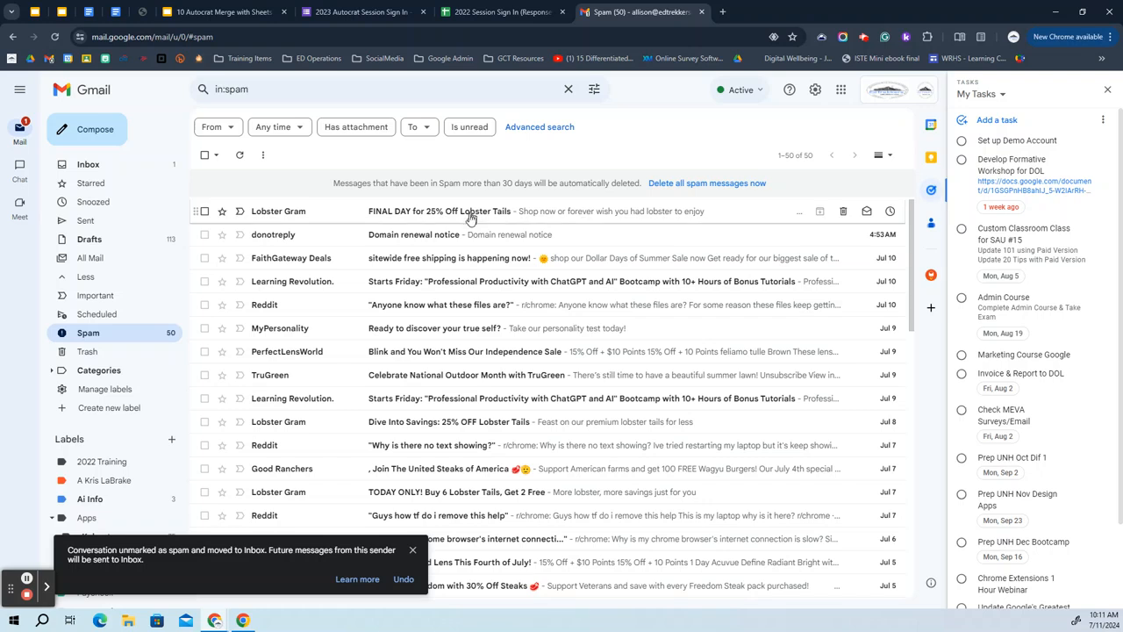
pyautogui.click(120, 163)
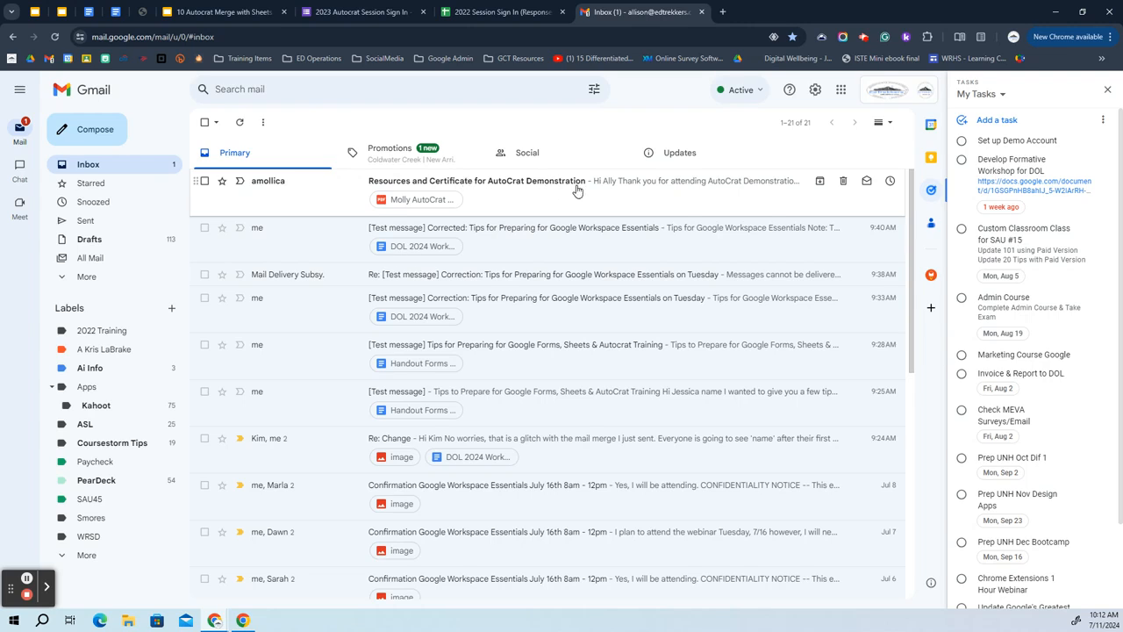
# Open the certificate email, preview its attached PDF, then go back to the Autocrat slides.
pyautogui.click(609, 187)
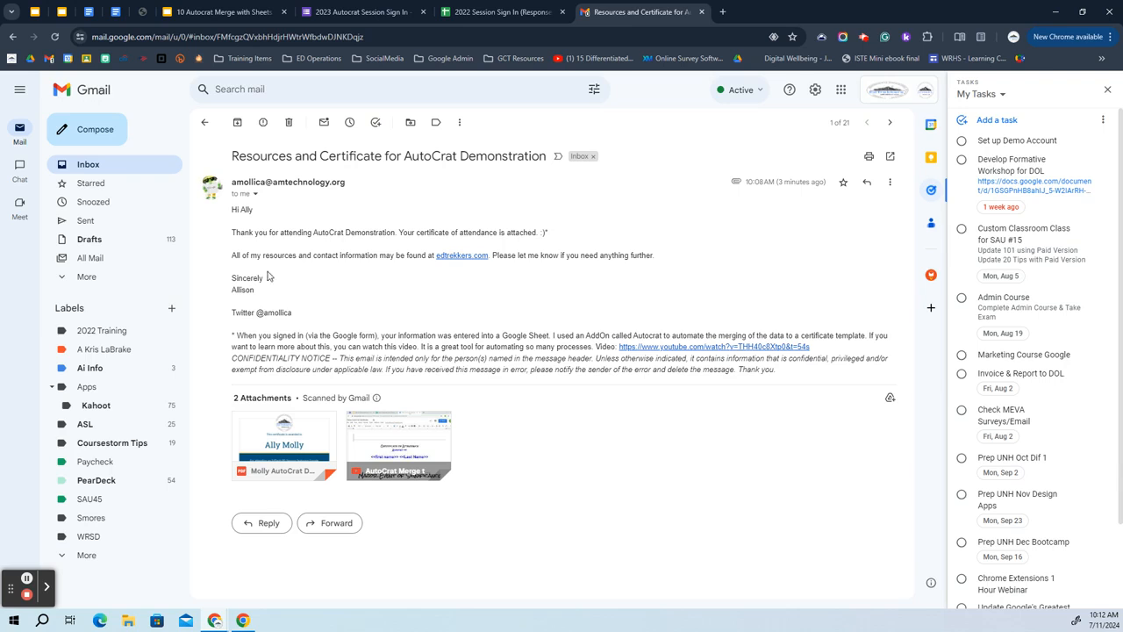
pyautogui.click(291, 441)
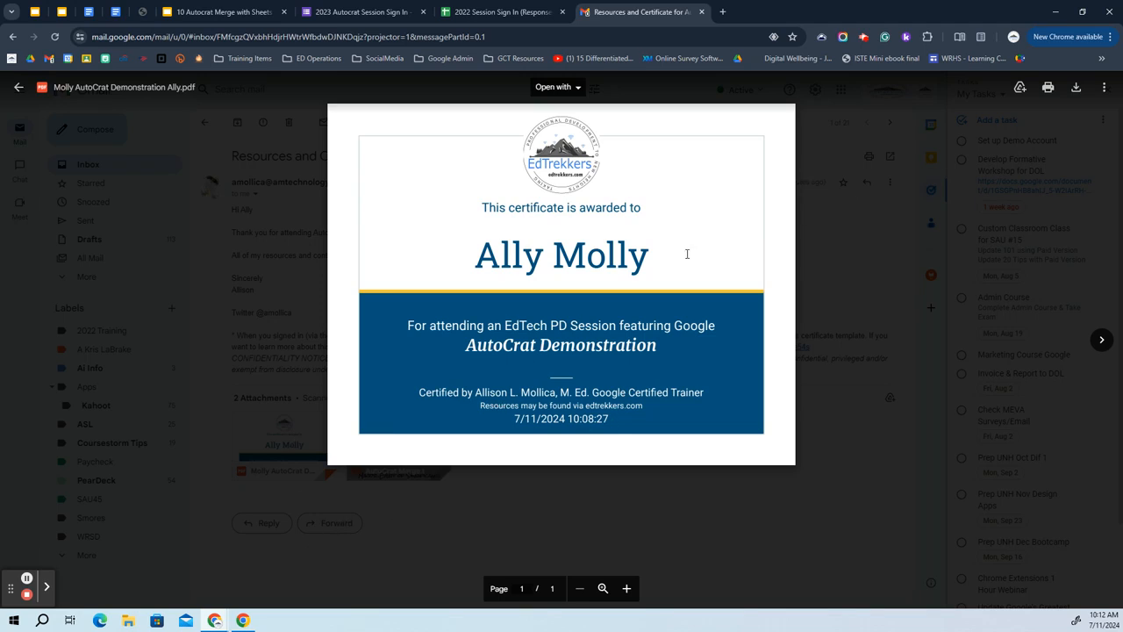
pyautogui.click(26, 96)
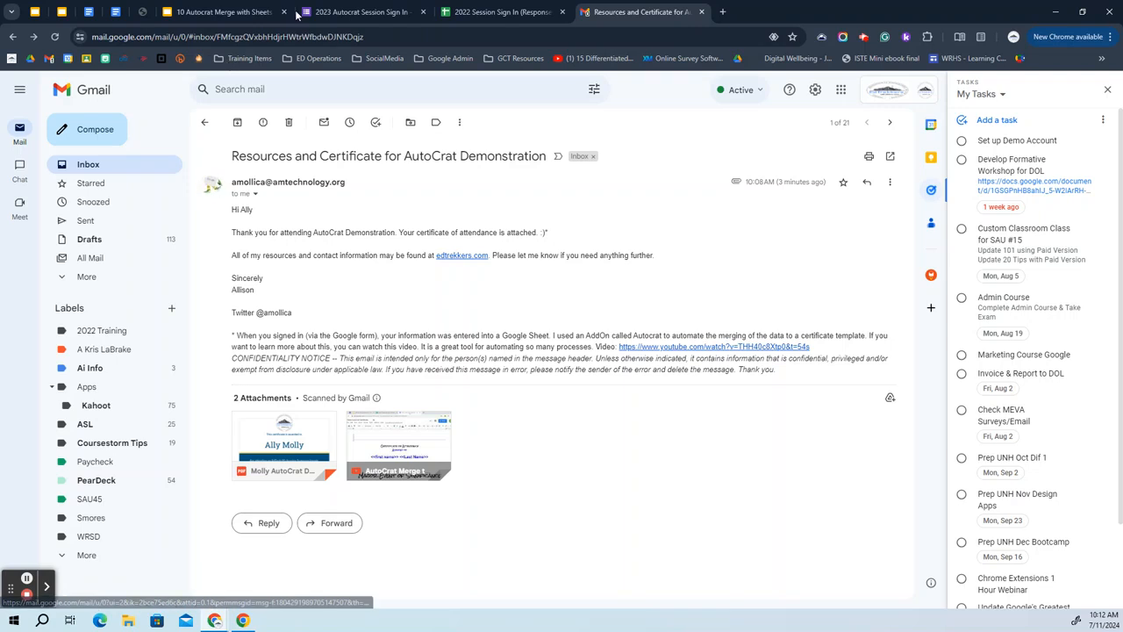
pyautogui.click(224, 12)
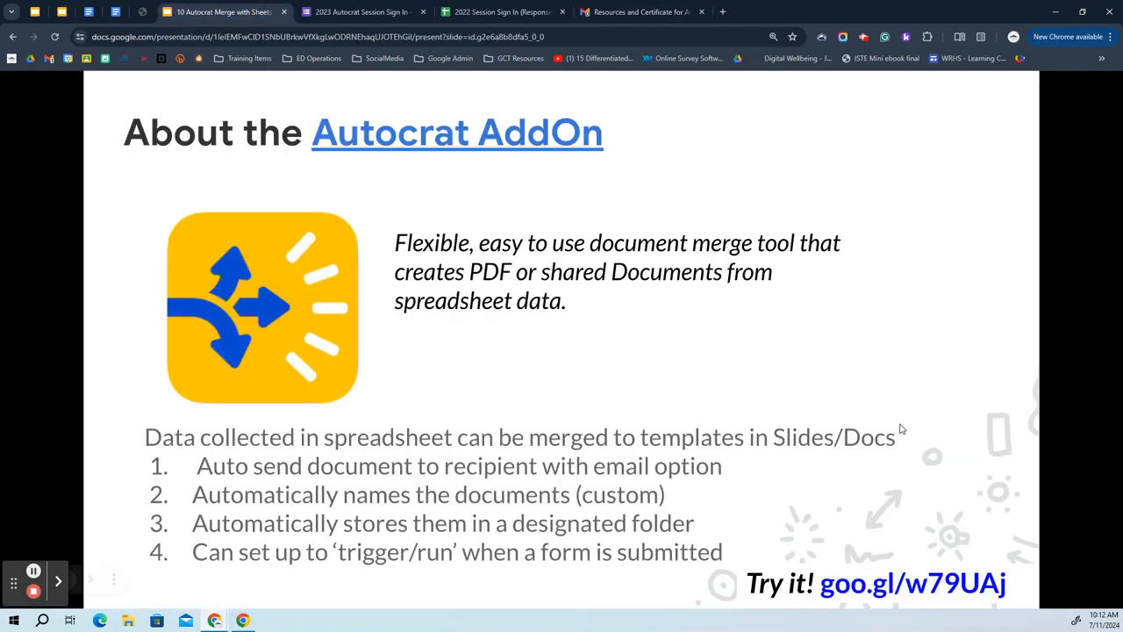
# Open the sign-in form from the slide's goo.gl link and view its responses spreadsheet.
pyautogui.click(930, 582)
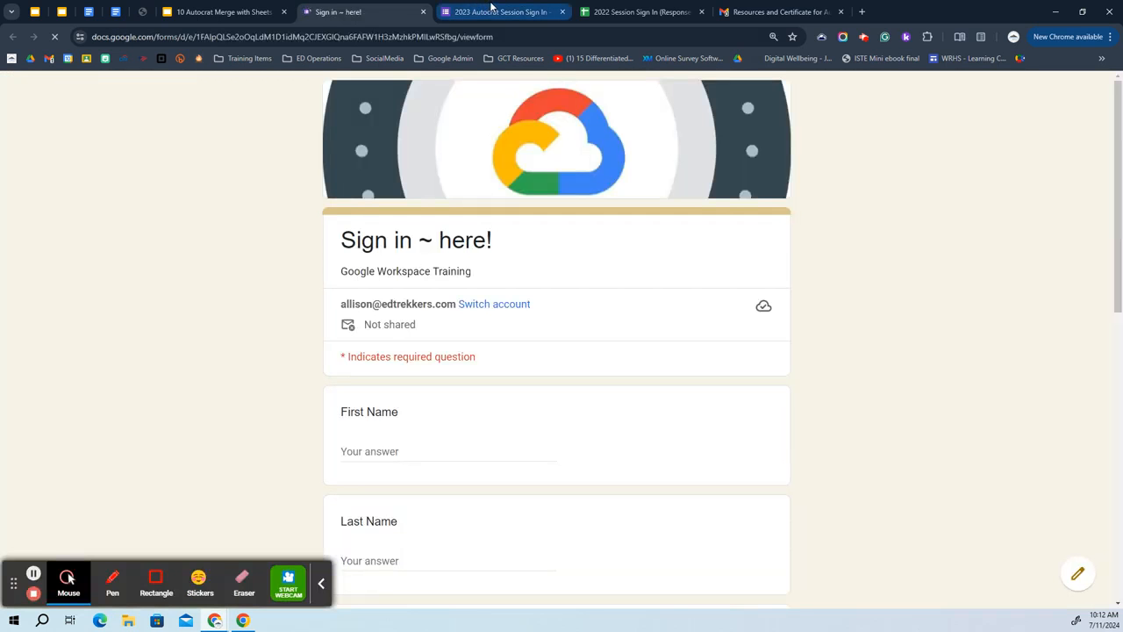
pyautogui.click(492, 10)
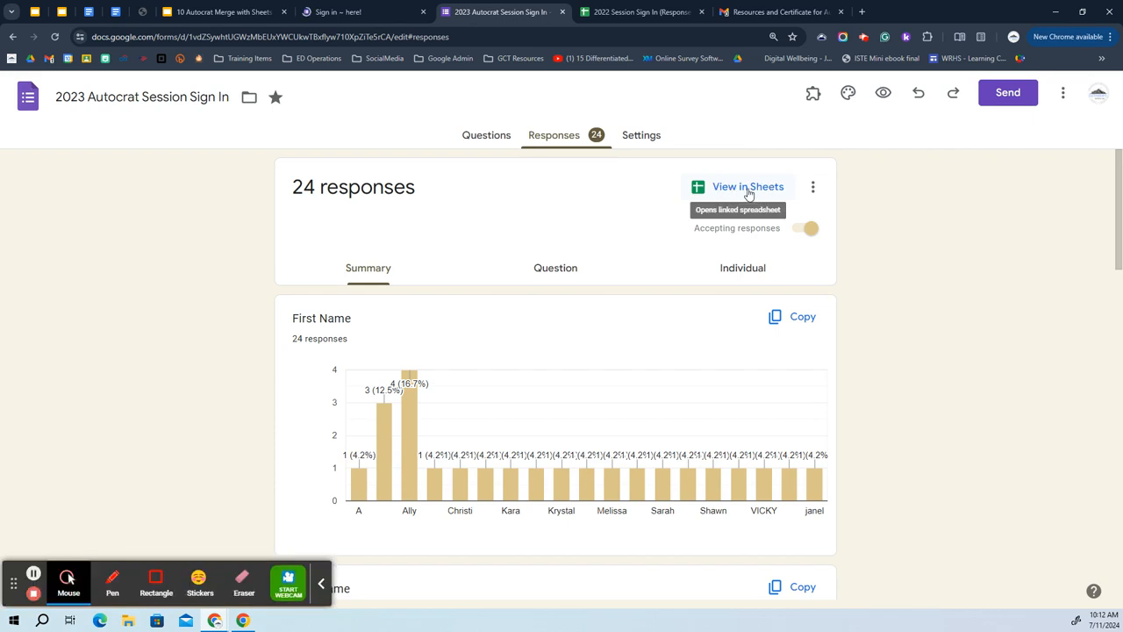
pyautogui.click(641, 12)
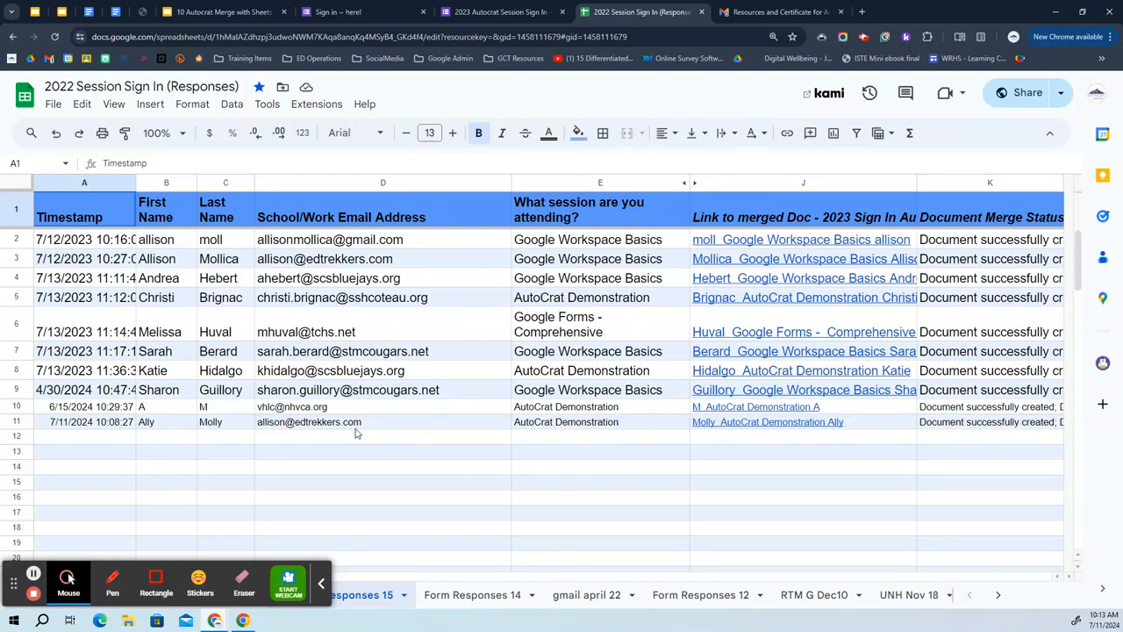
# Preview the merged certificate PDF linked in cell J11 of the newest response row.
pyautogui.moveTo(356, 432)
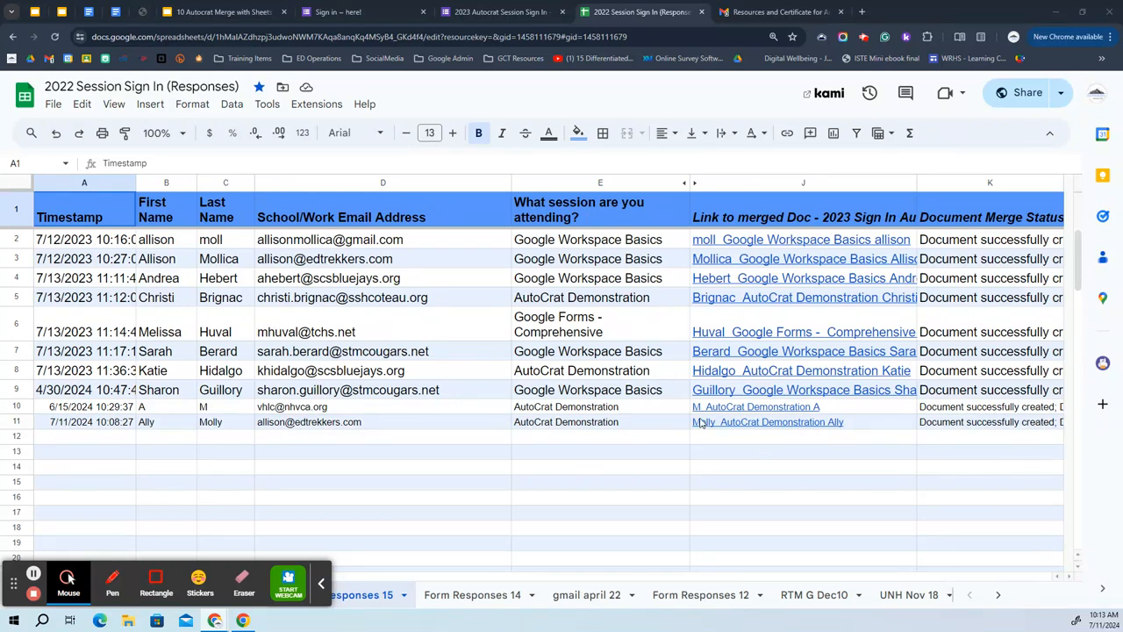
pyautogui.click(772, 423)
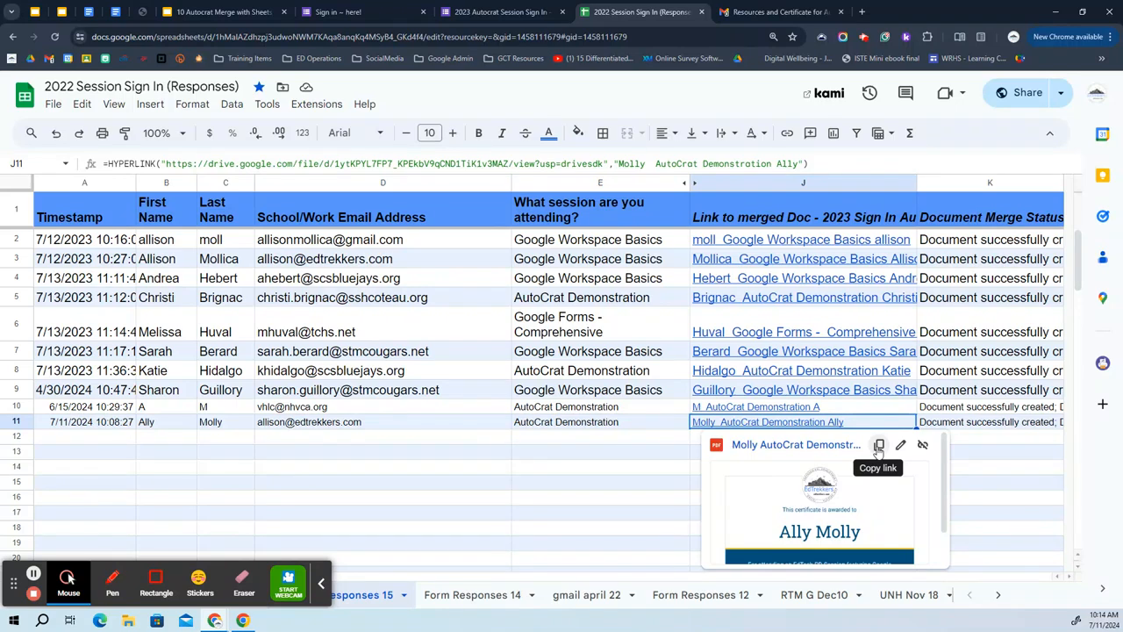
pyautogui.click(777, 445)
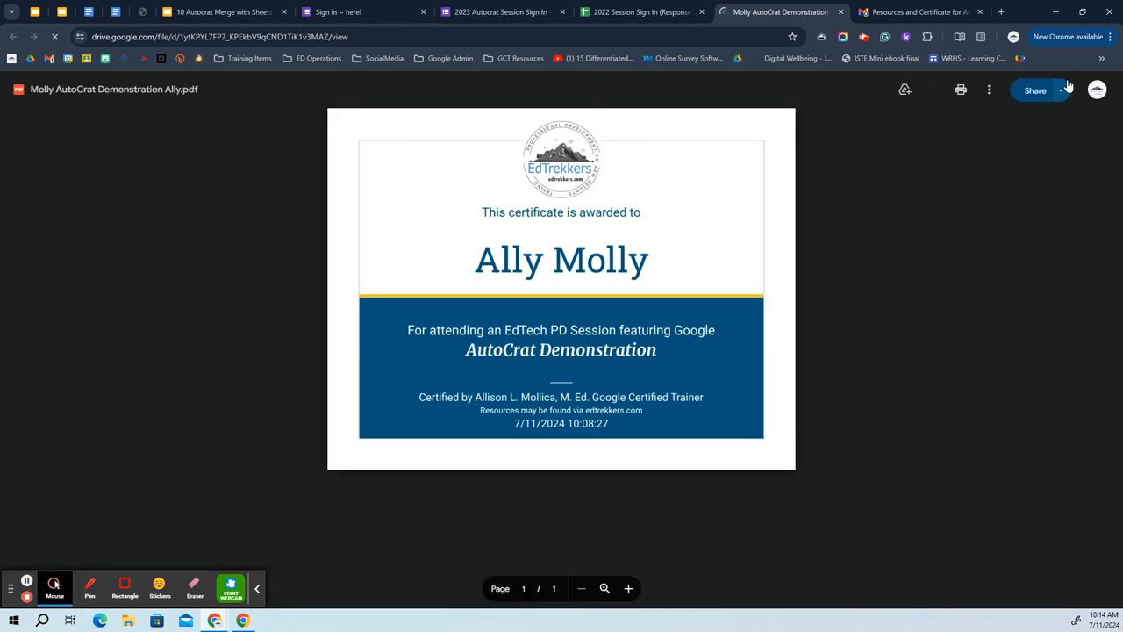
pyautogui.click(989, 90)
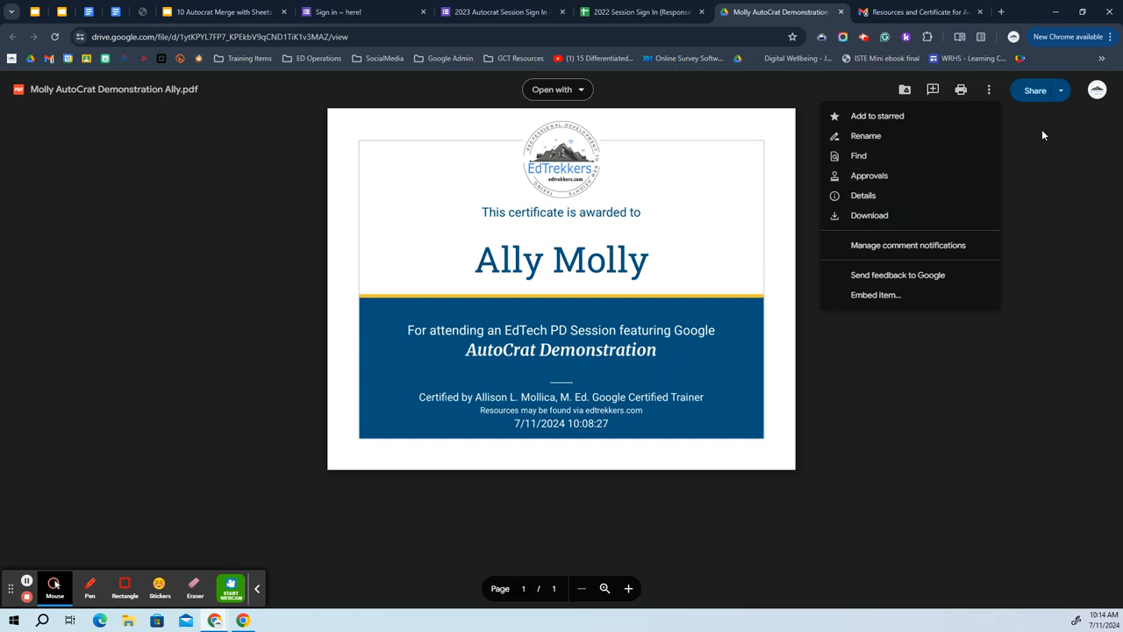
pyautogui.click(840, 11)
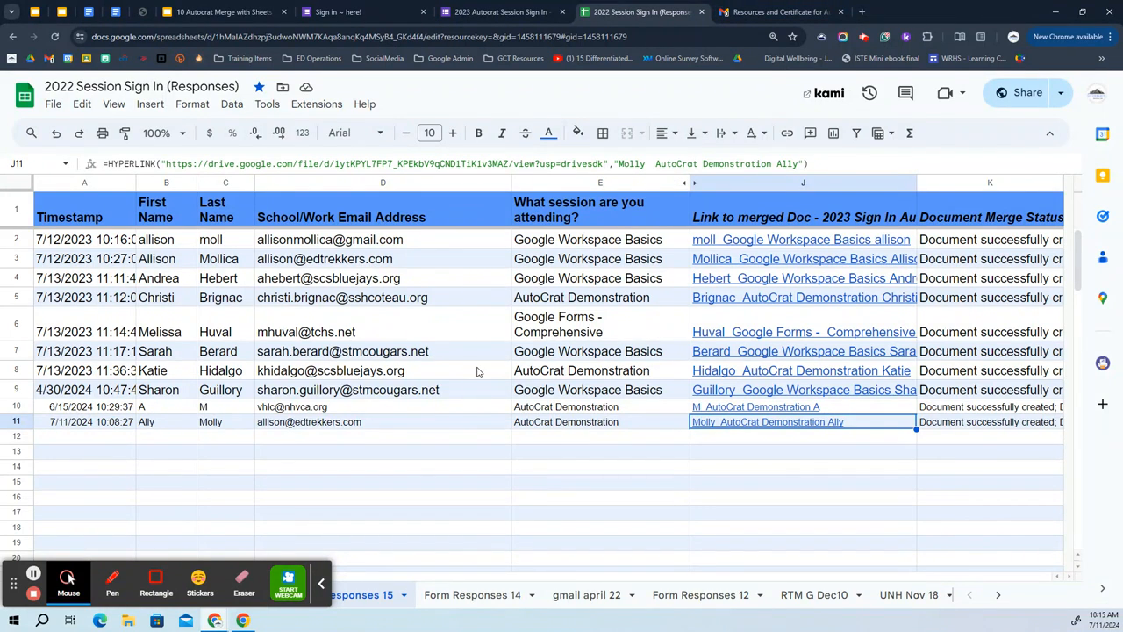
pyautogui.click(322, 583)
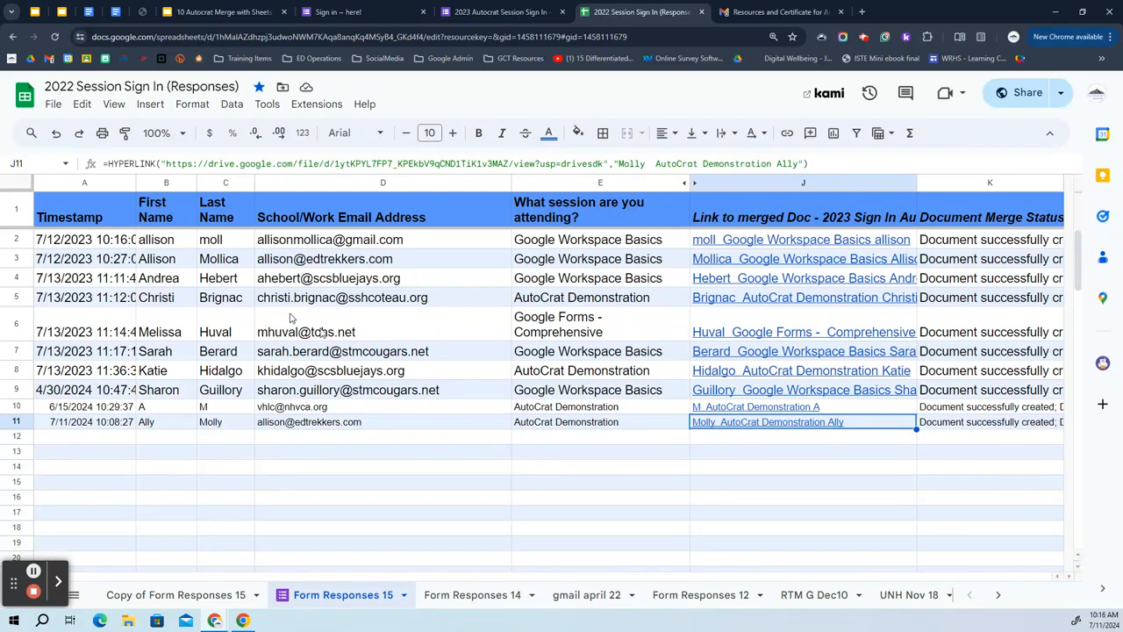
# Close the Sheets, Gmail and both Forms tabs, then advance to the Merge from Sheets to Slides or Docs slide.
pyautogui.click(702, 13)
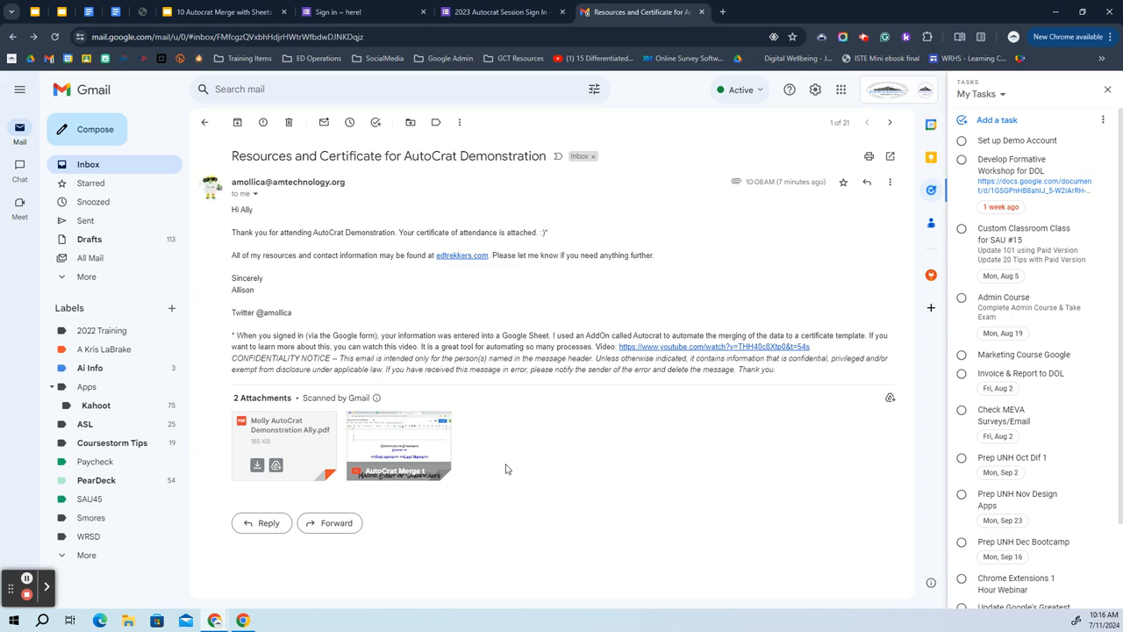
pyautogui.click(702, 13)
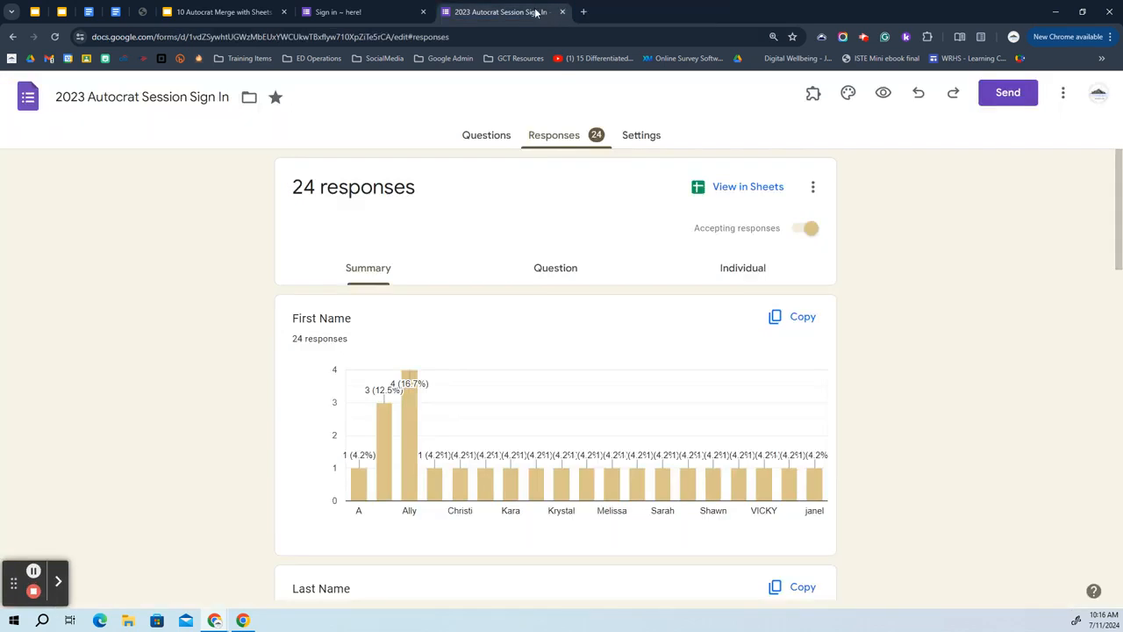
pyautogui.hotkey('ctrl', 'w')
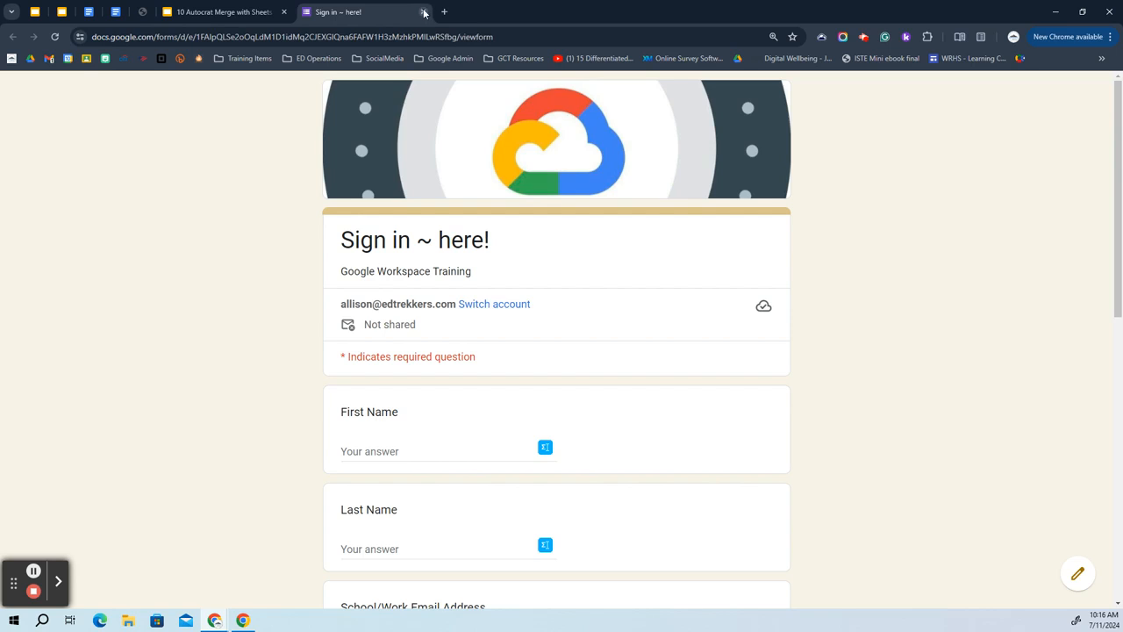
pyautogui.click(425, 13)
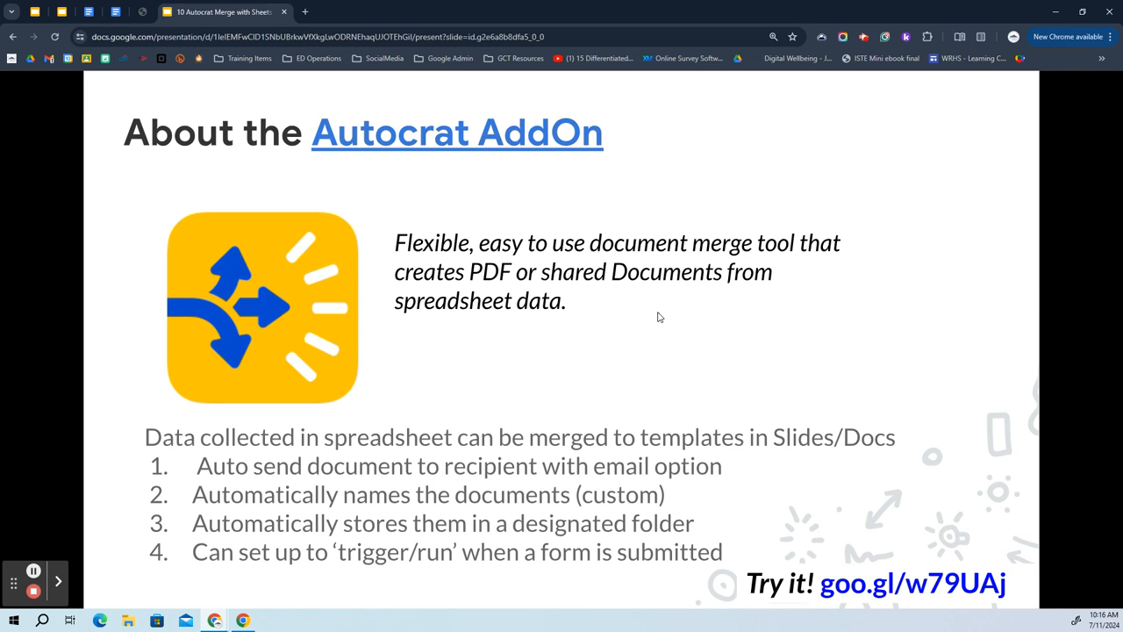
pyautogui.click(828, 351)
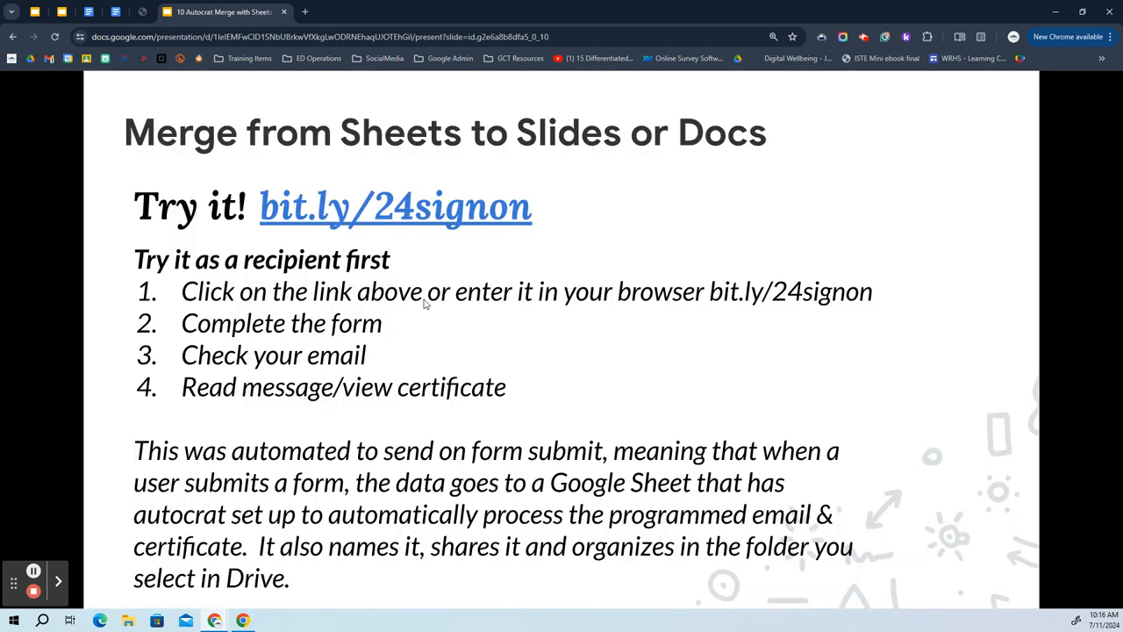
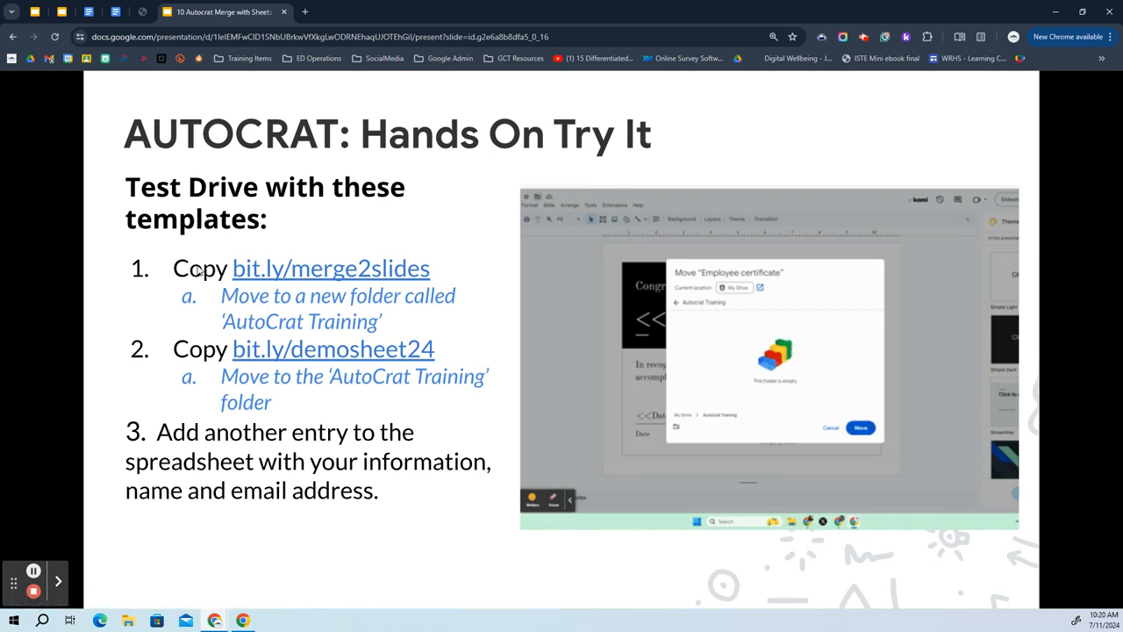
pyautogui.click(341, 269)
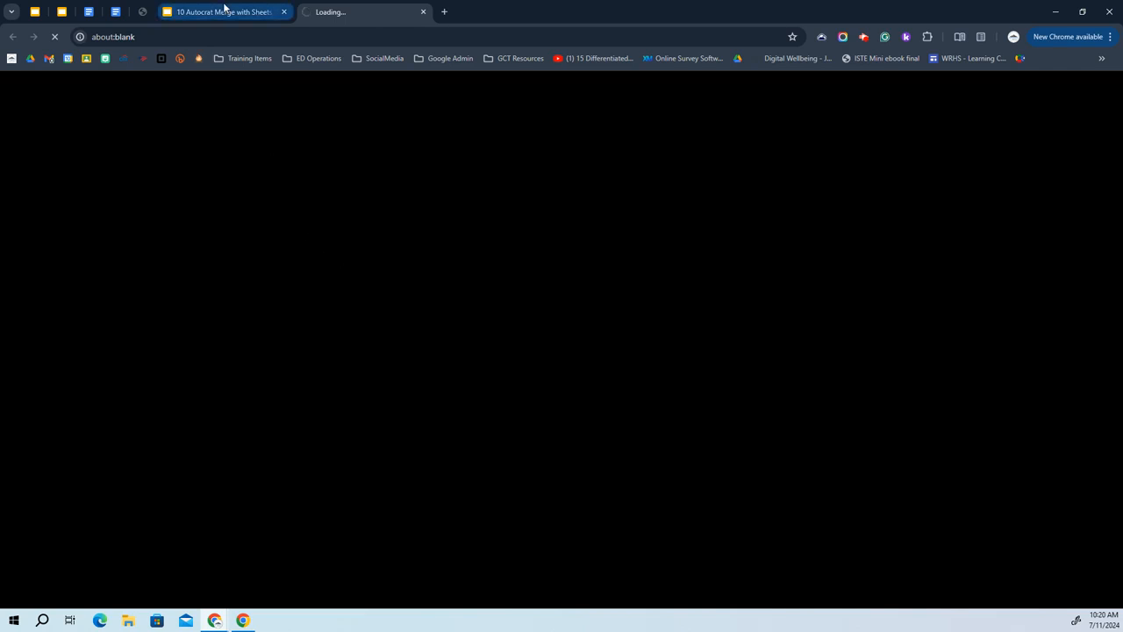
pyautogui.click(226, 10)
pyautogui.rightClick(332, 270)
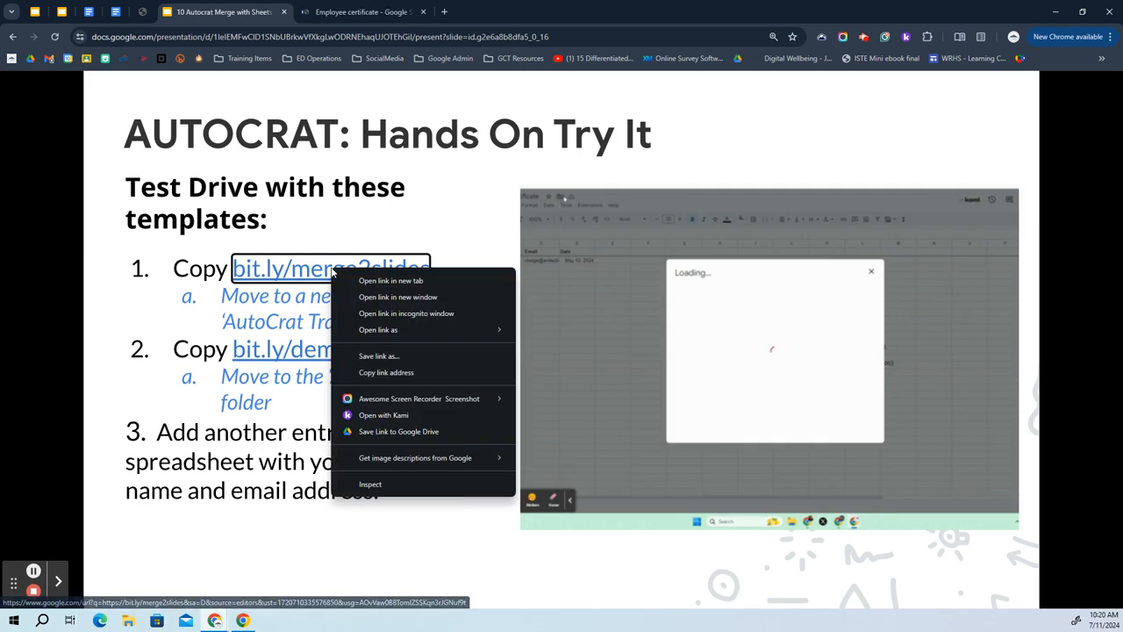
# Copy the merge2slides link and make an editable copy of the Employee certificate template.
pyautogui.click(384, 372)
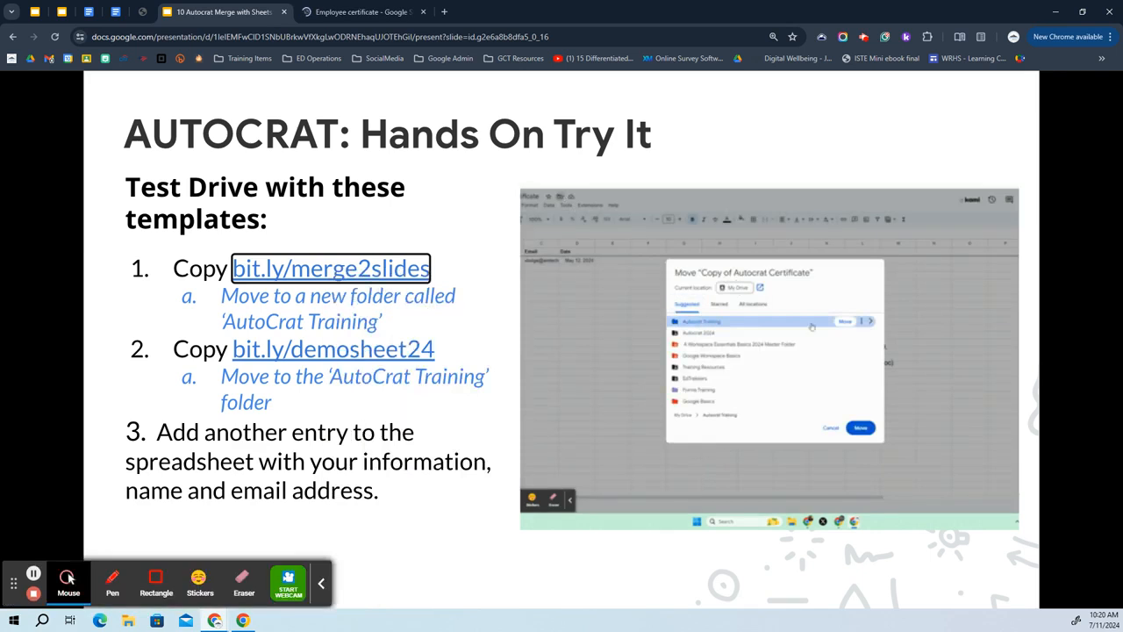
pyautogui.click(69, 579)
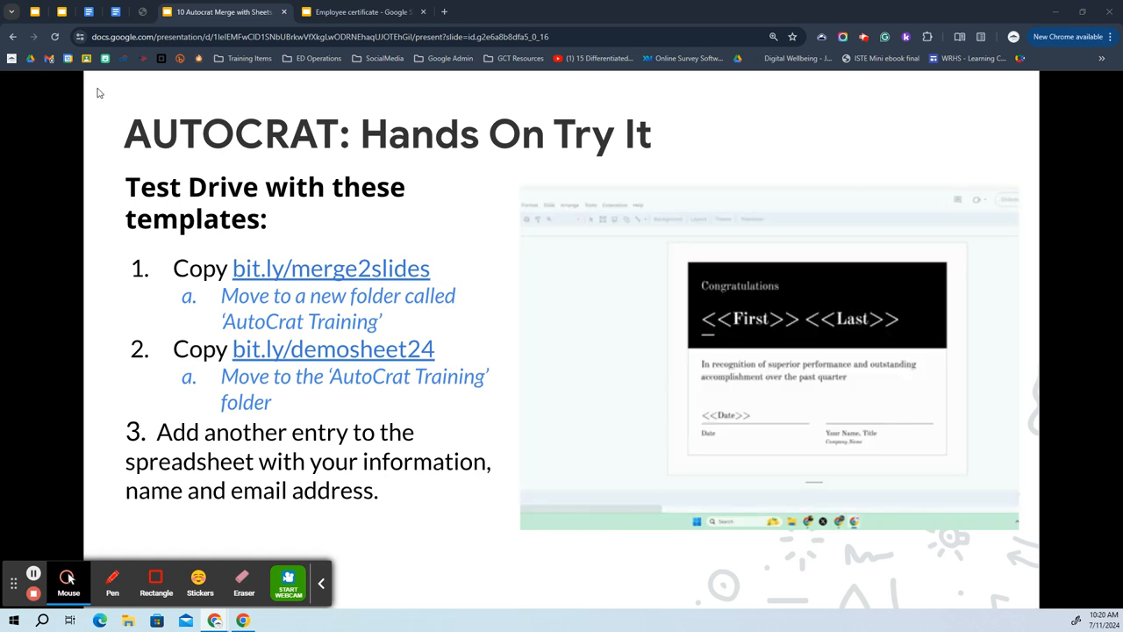
pyautogui.click(371, 8)
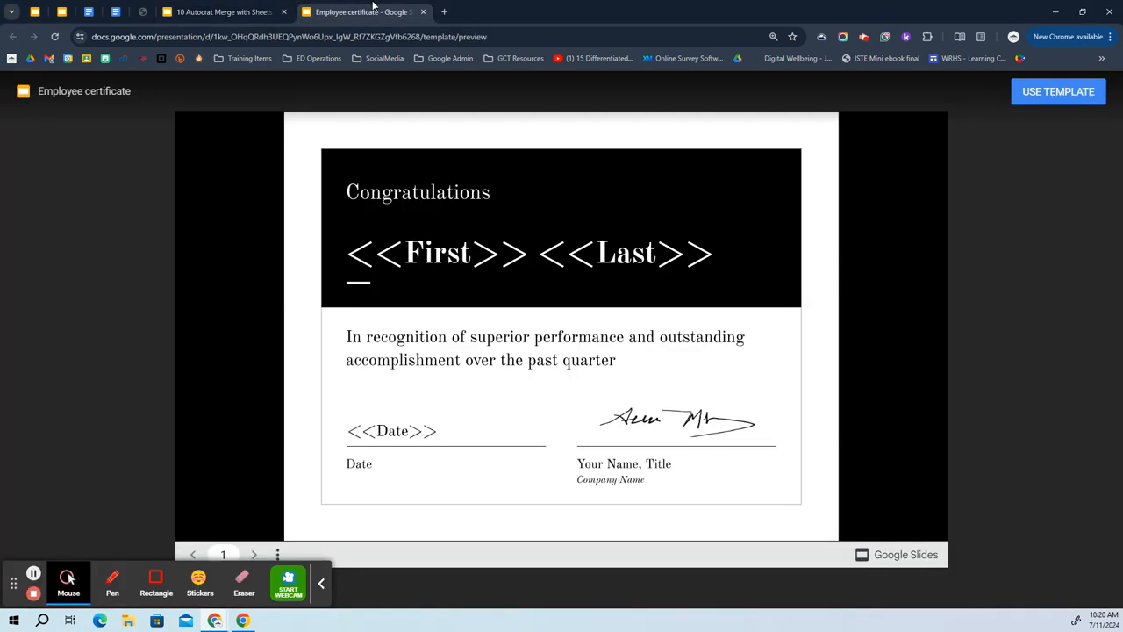
pyautogui.click(1057, 95)
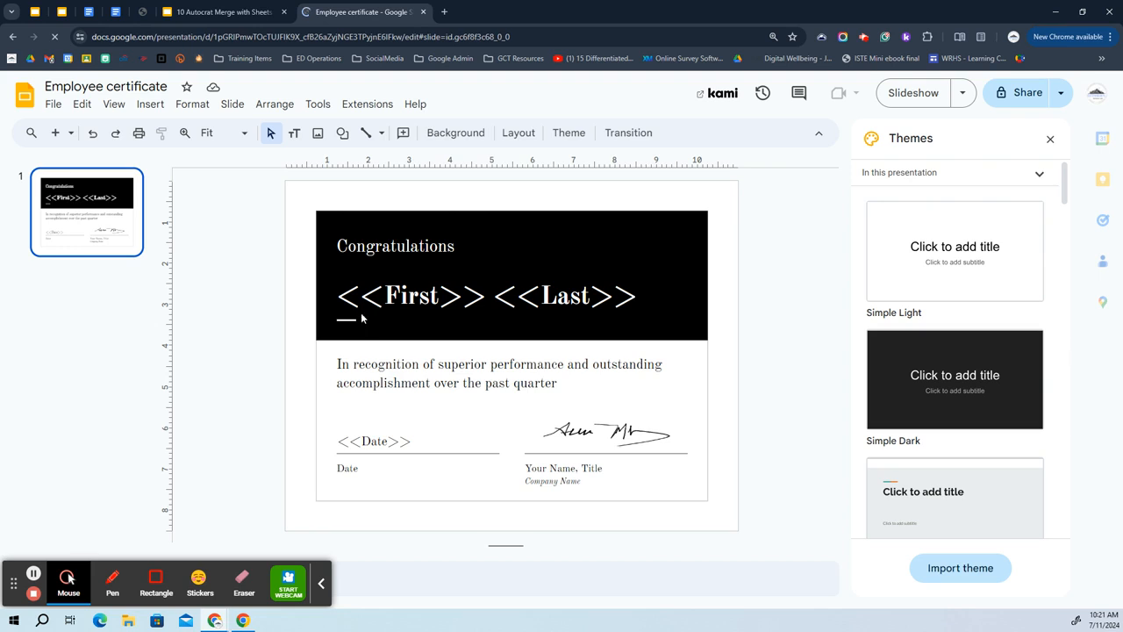
pyautogui.click(335, 309)
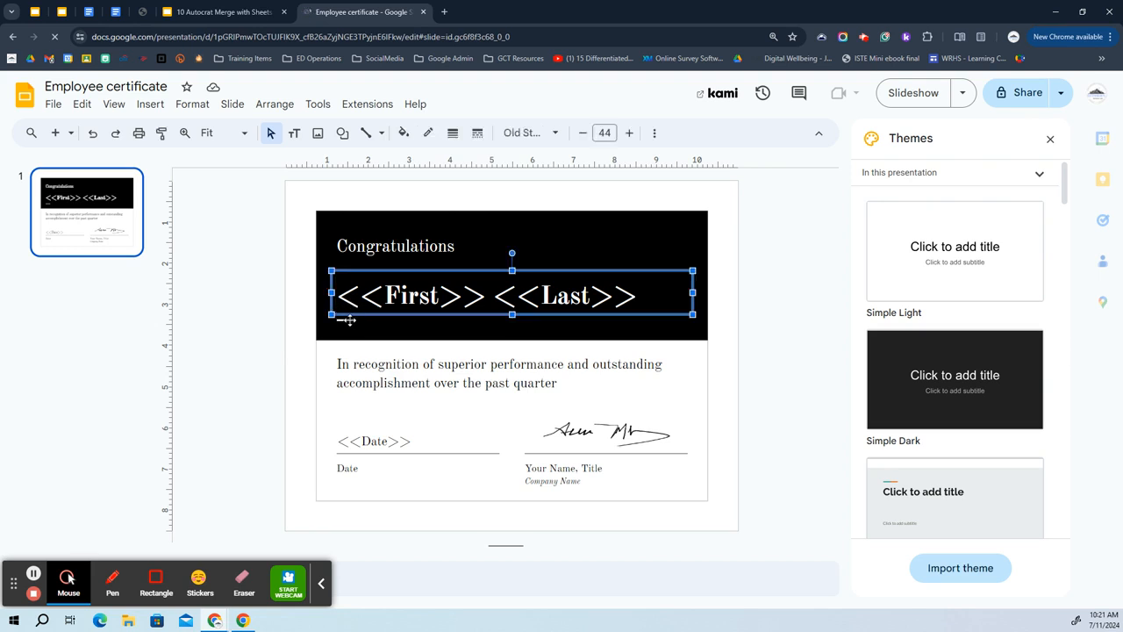
# Replace the <<Last>> placeholder in the certificate's name box with <<LastName>>.
pyautogui.click(351, 322)
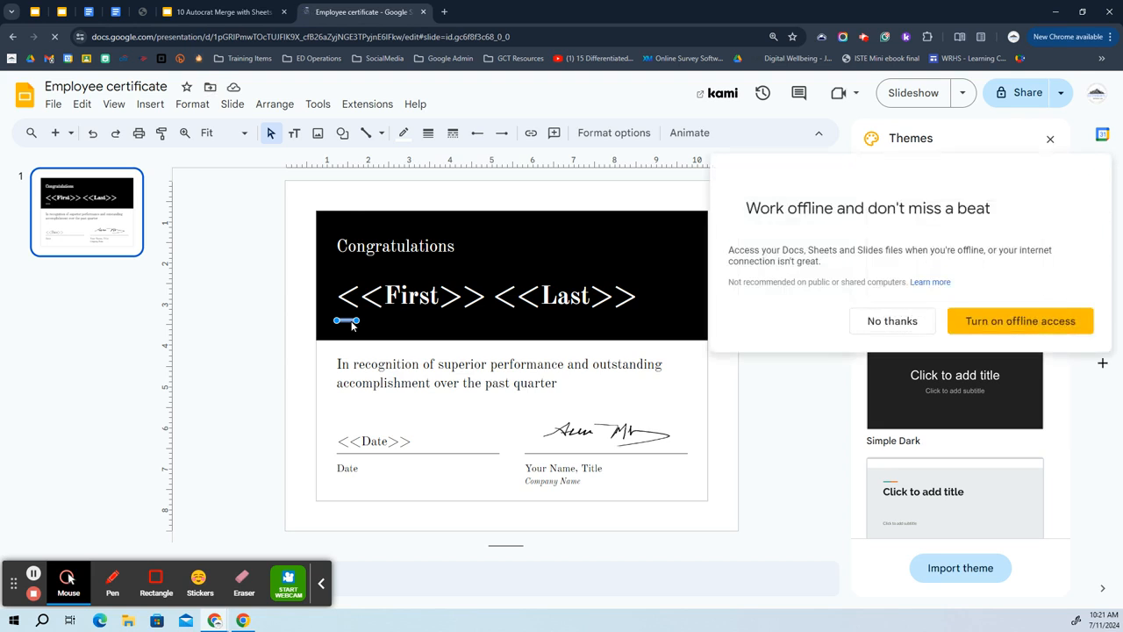
pyautogui.click(479, 259)
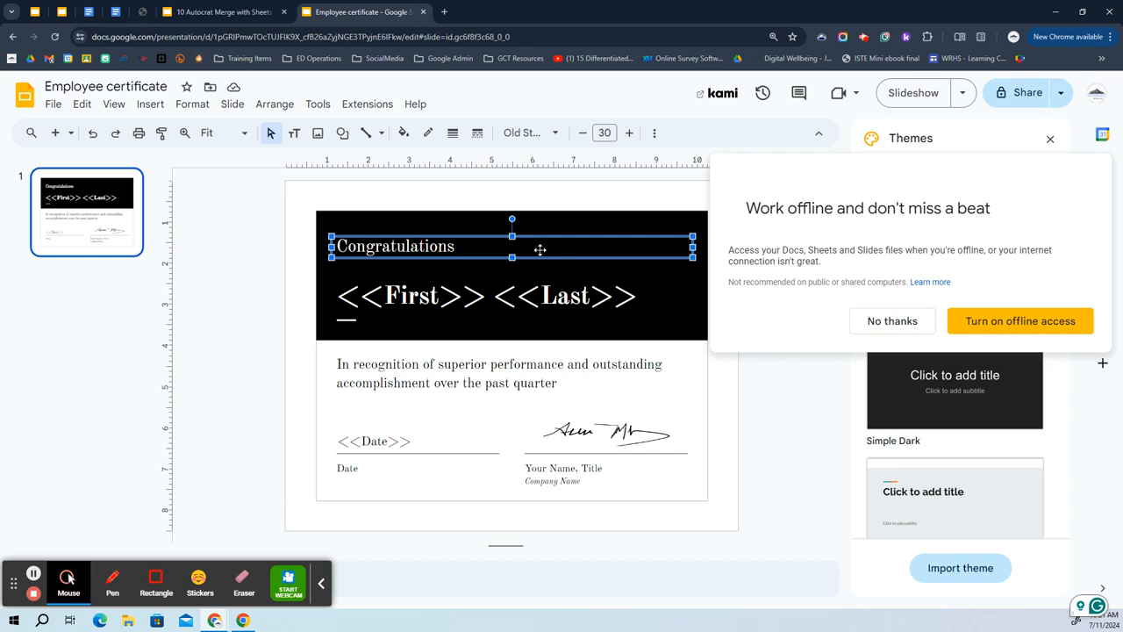
pyautogui.click(651, 300)
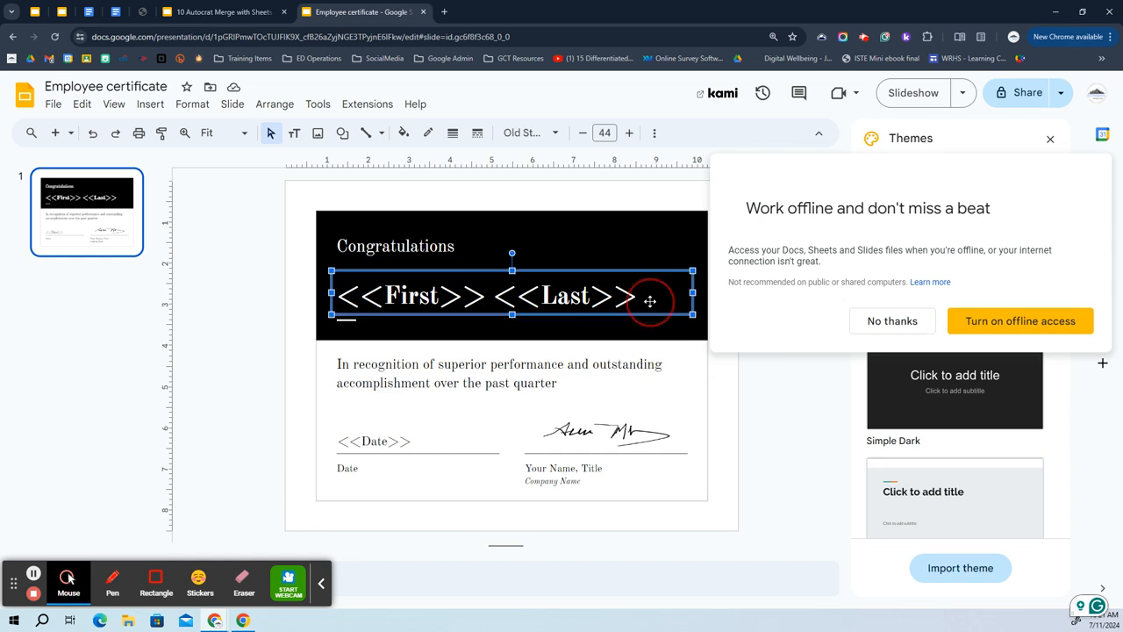
pyautogui.click(586, 295)
pyautogui.doubleClick(612, 296)
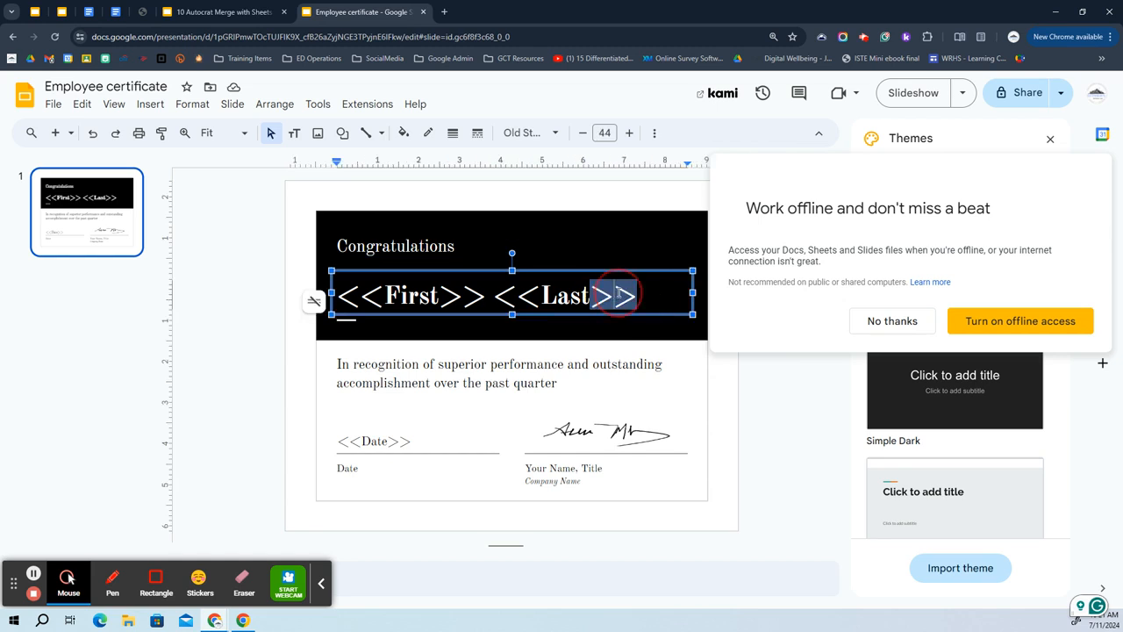
pyautogui.click(638, 297)
pyautogui.moveTo(638, 297); pyautogui.dragTo(495, 298)
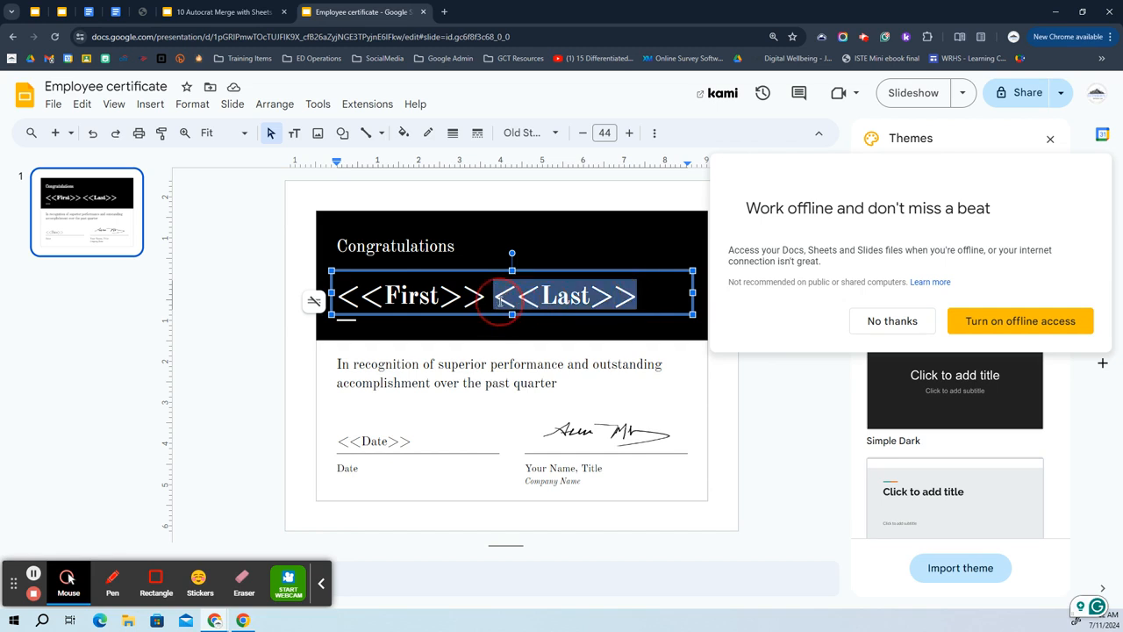
pyautogui.press('BackSpace')
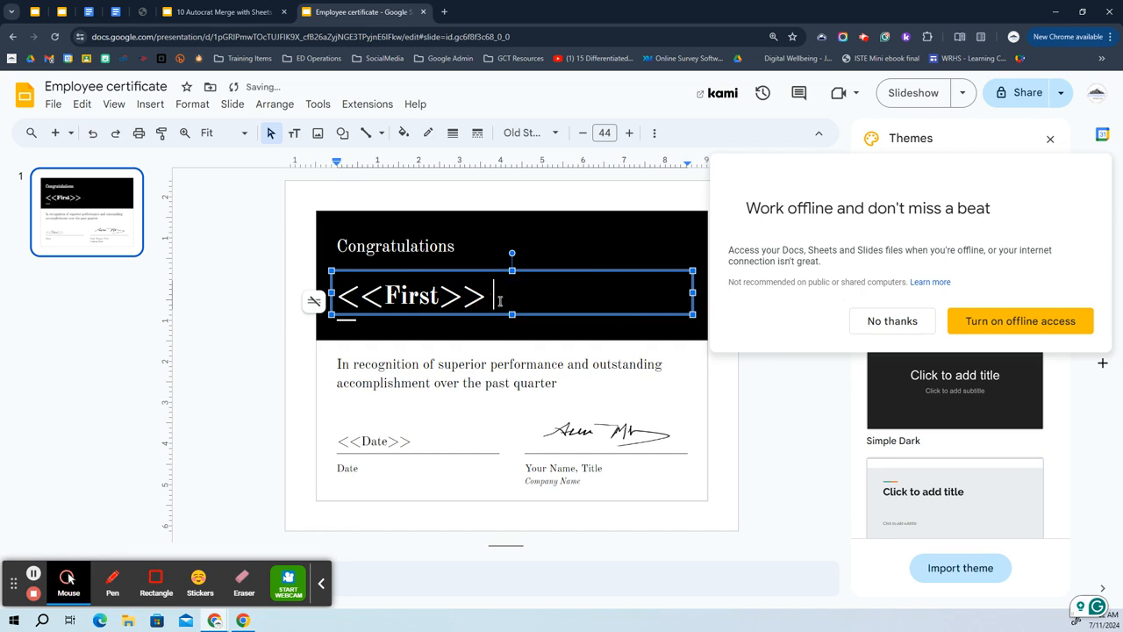
pyautogui.write('<<')
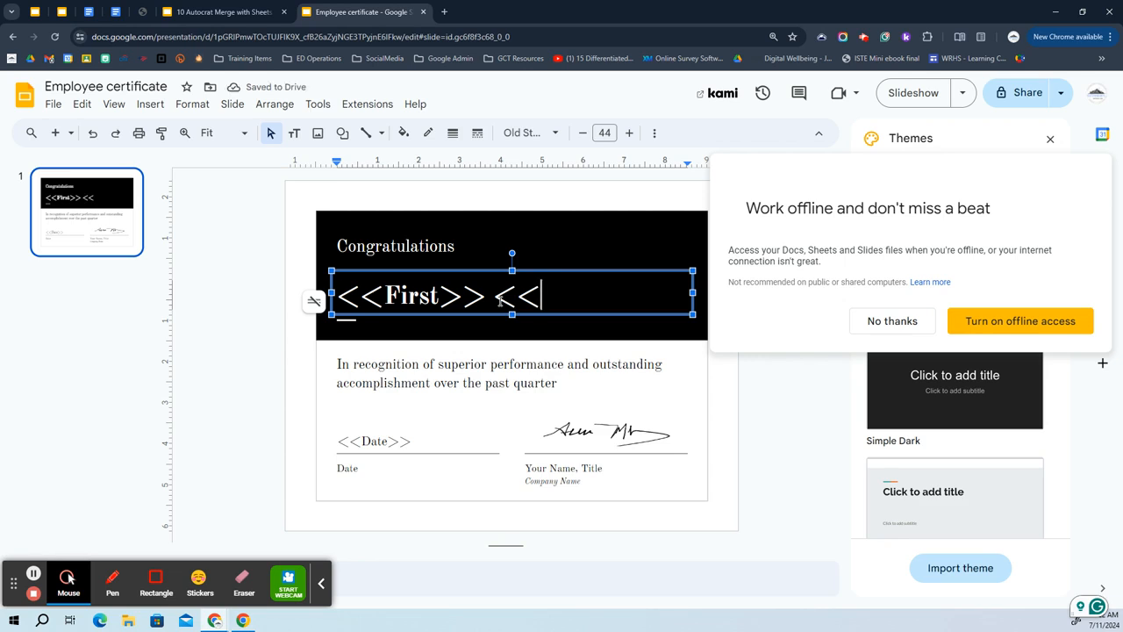
pyautogui.write('Last')
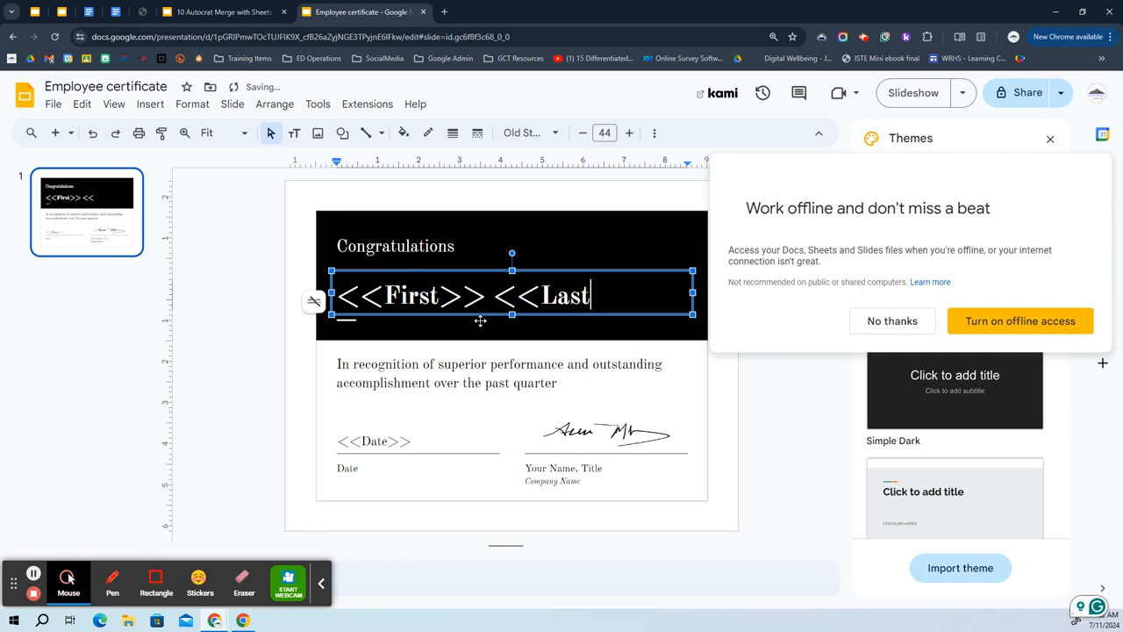
pyautogui.write('Name')
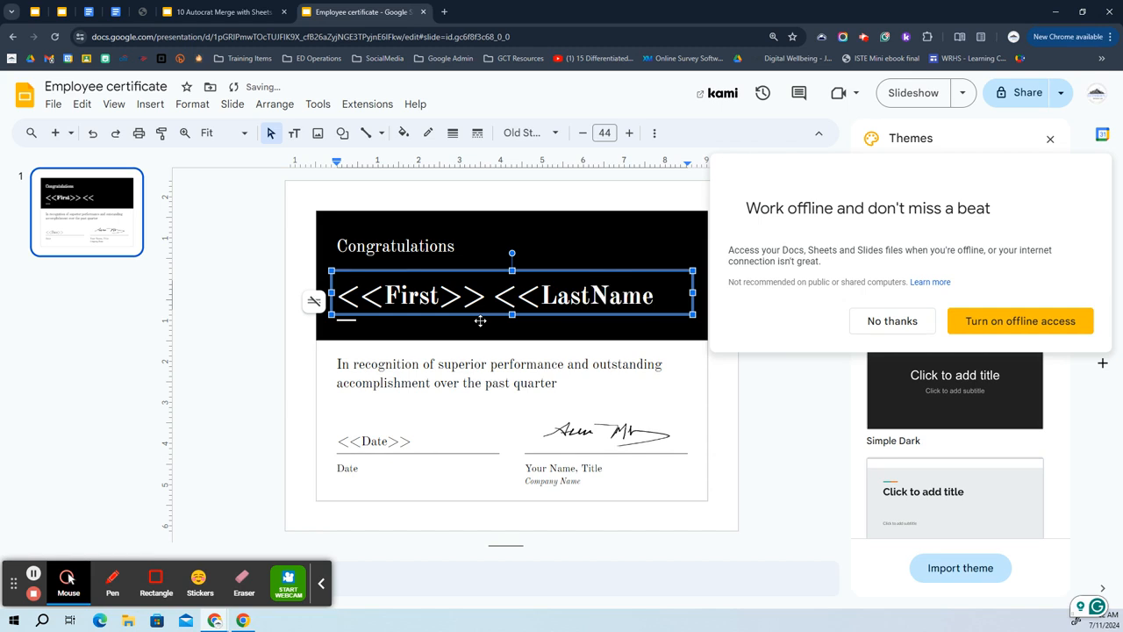
pyautogui.write('>>')
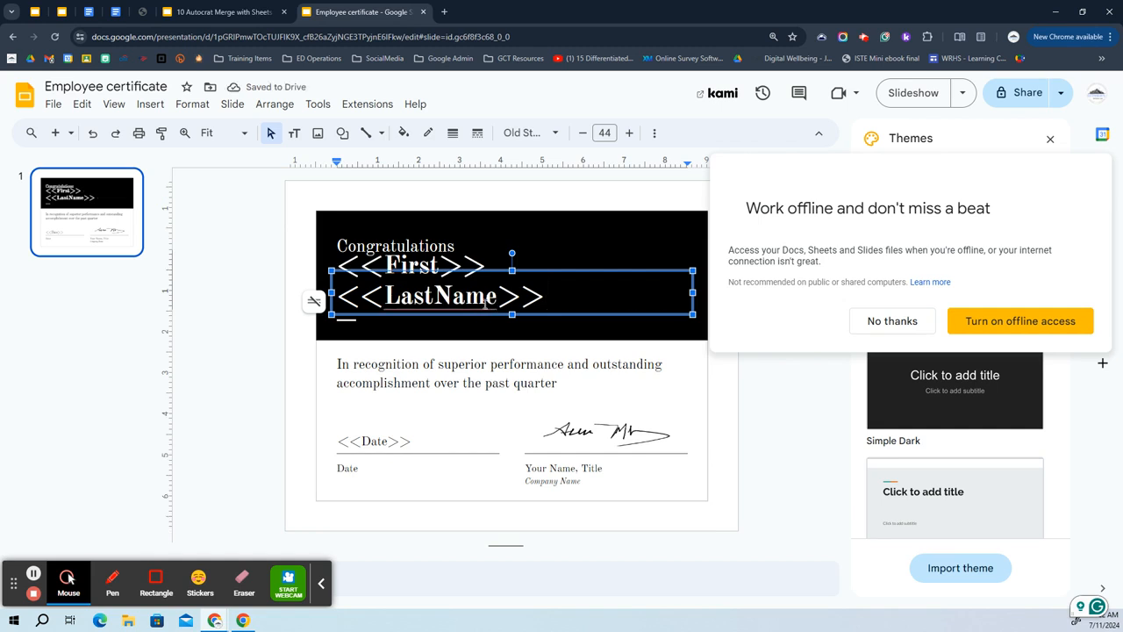
# Trim the LastName placeholder, then check the Autocrat slideshow before returning to the certificate copy.
pyautogui.click(495, 298)
pyautogui.press('BackSpace')
pyautogui.press('BackSpace')
pyautogui.press('BackSpace')
pyautogui.press('BackSpace')
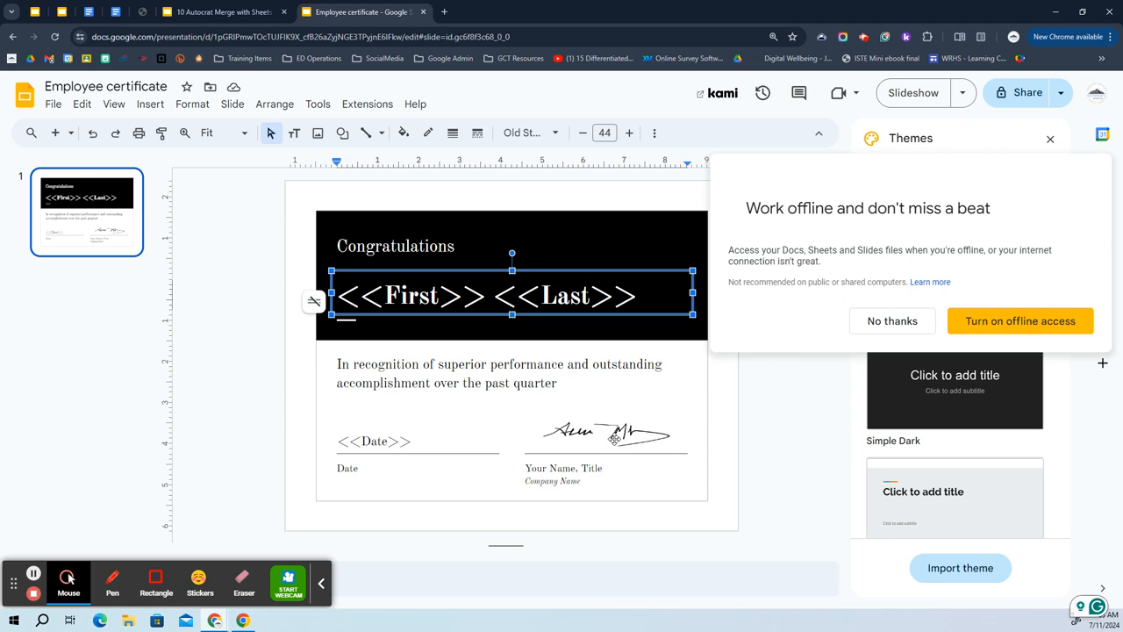
pyautogui.click(240, 4)
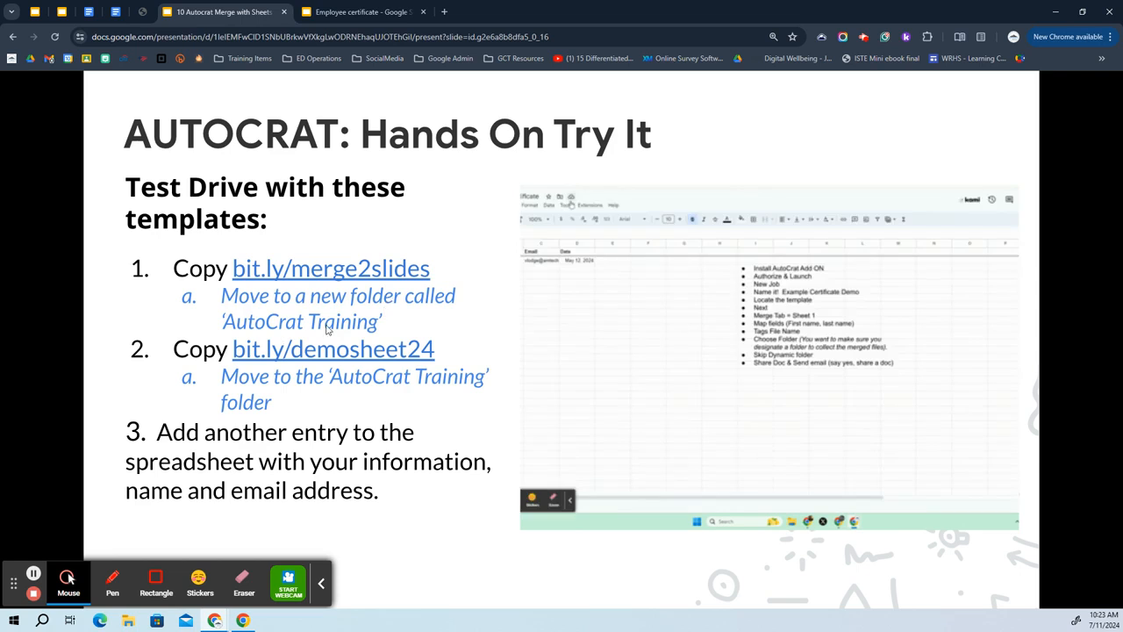
pyautogui.click(378, 11)
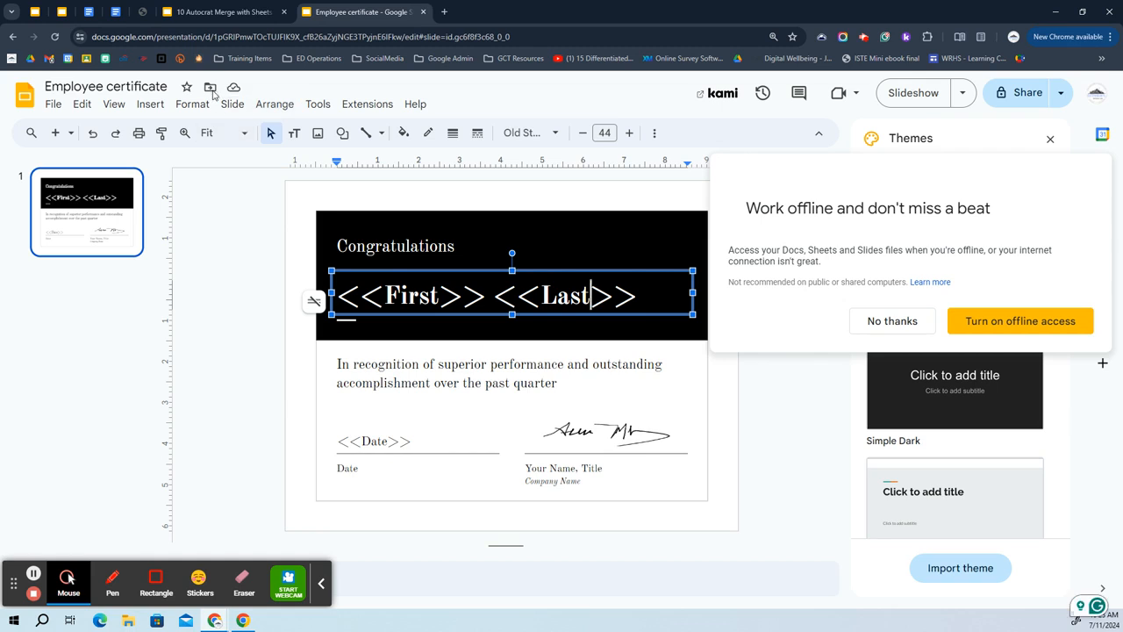
# Rename the certificate copy to 'deleteme employee certificate'.
pyautogui.click(153, 86)
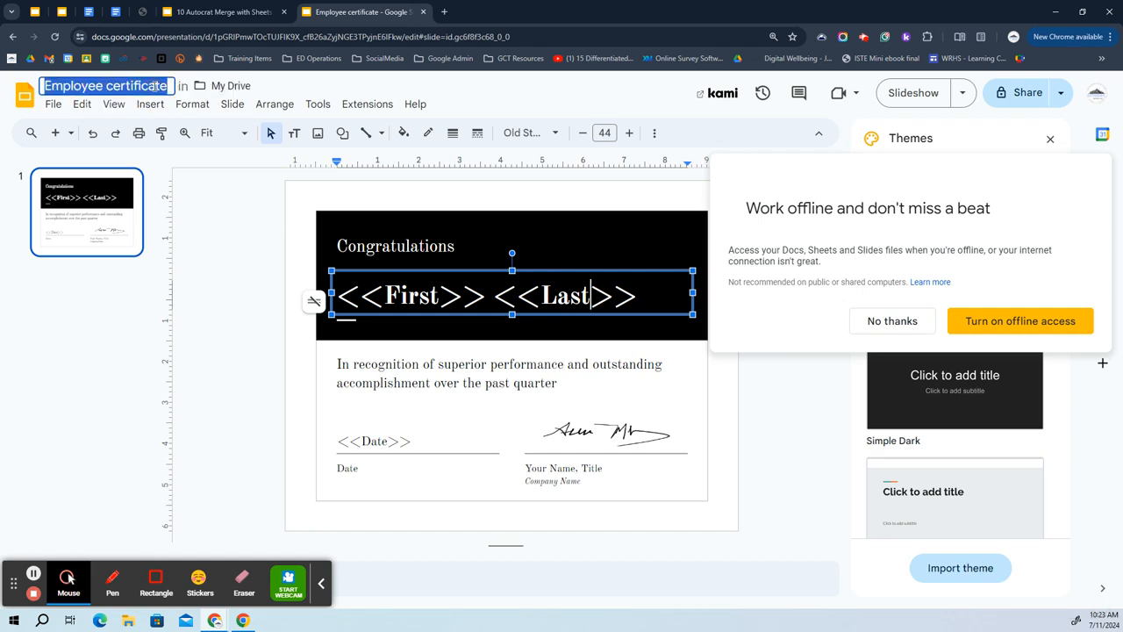
pyautogui.write('deleteme')
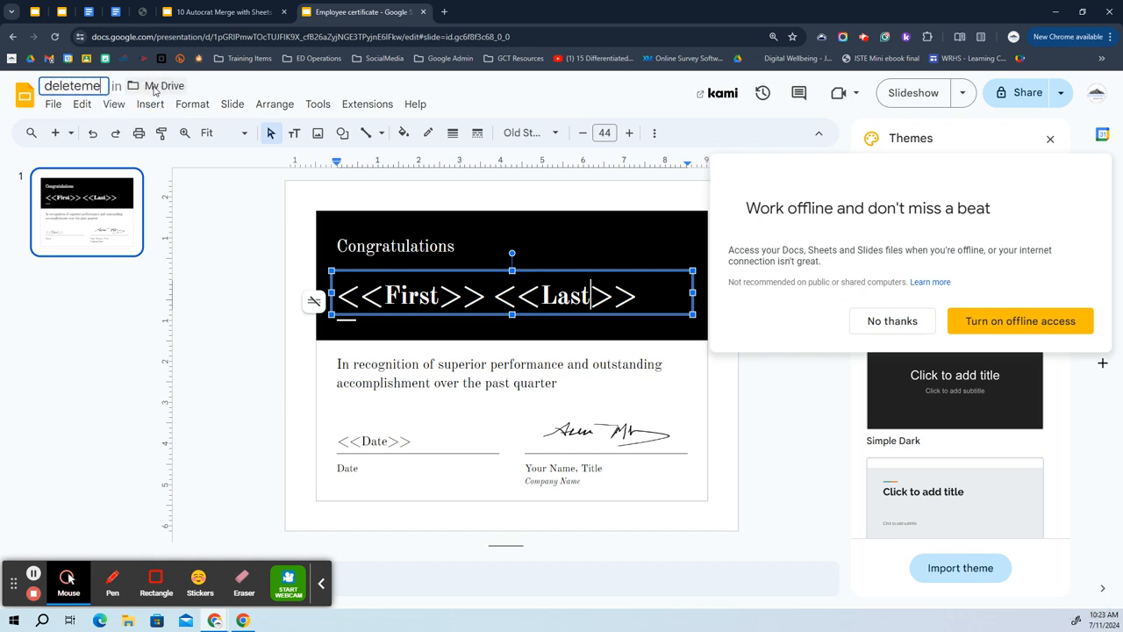
pyautogui.write(' employee c')
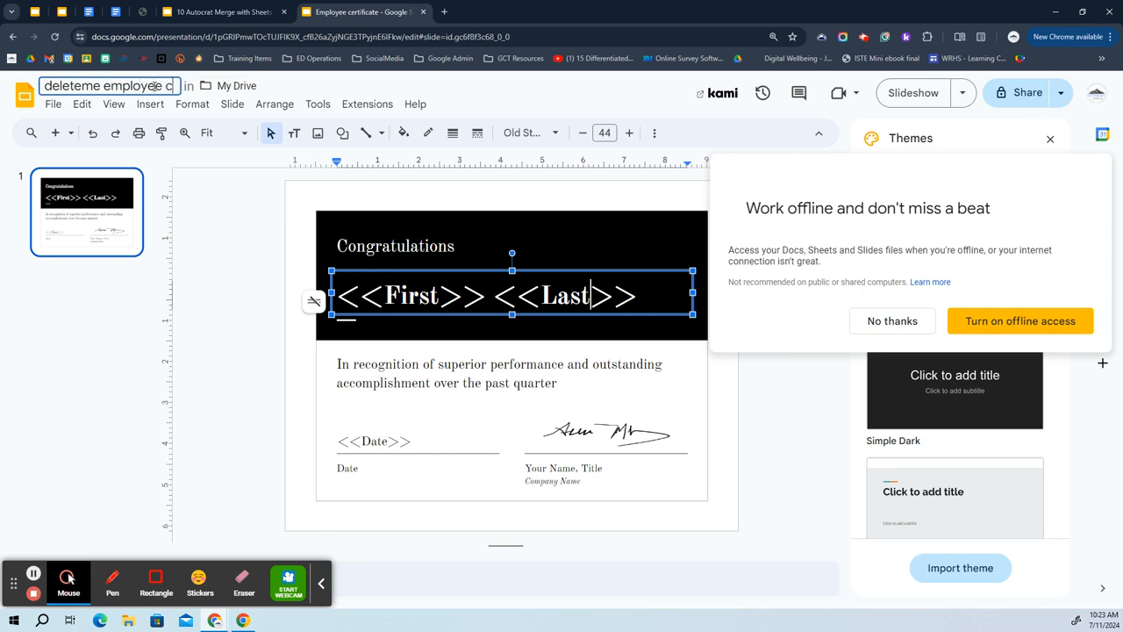
pyautogui.write('ertificate')
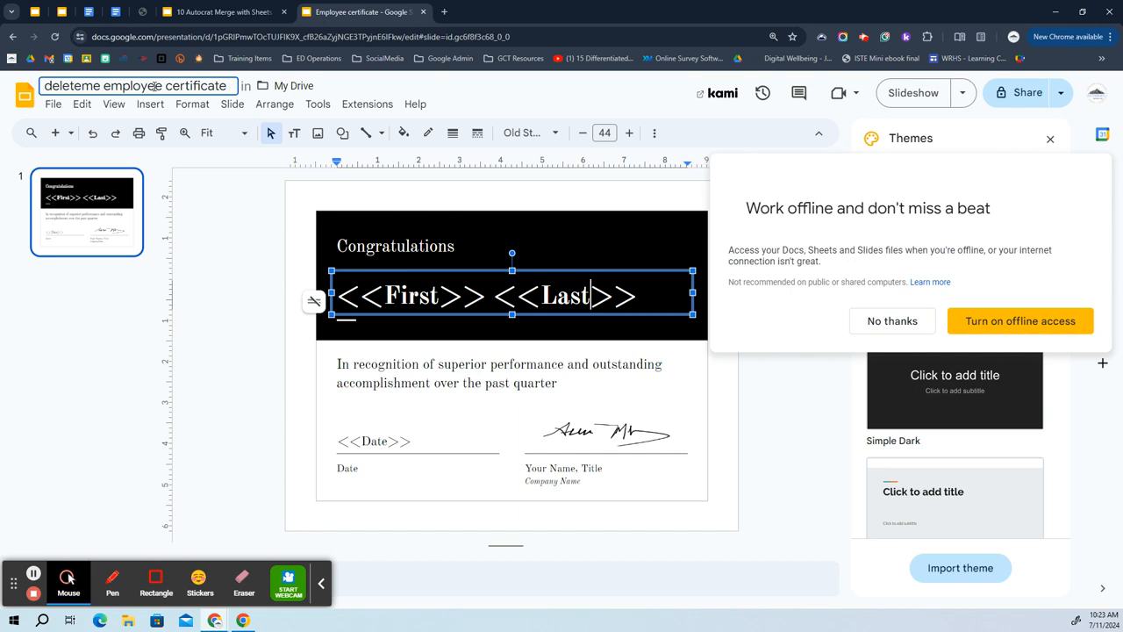
pyautogui.click(238, 231)
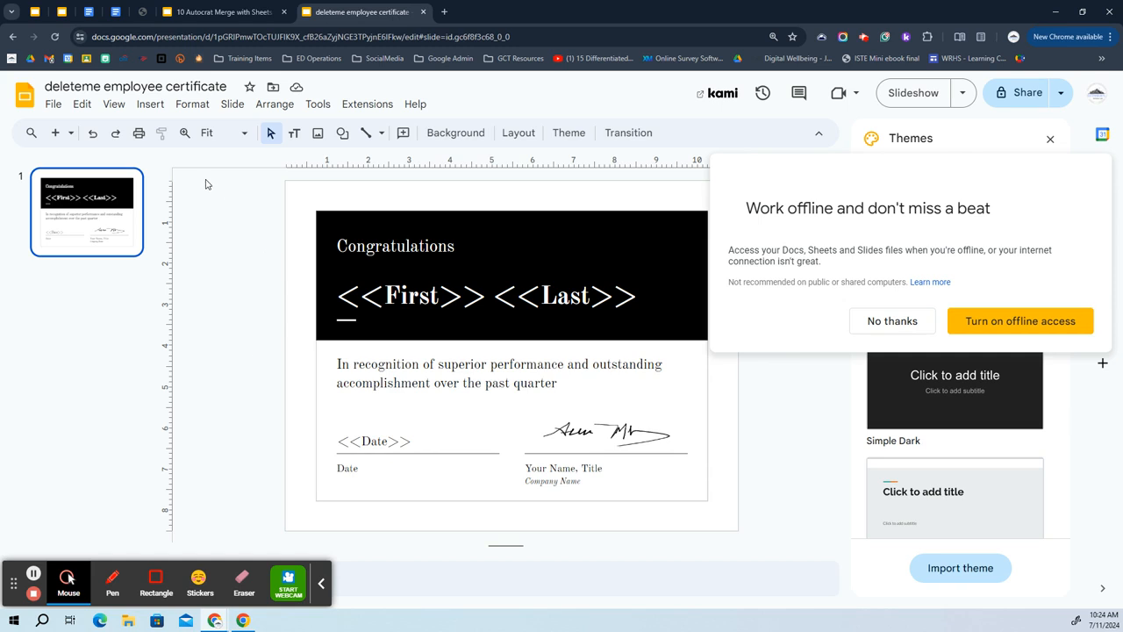
pyautogui.click(271, 91)
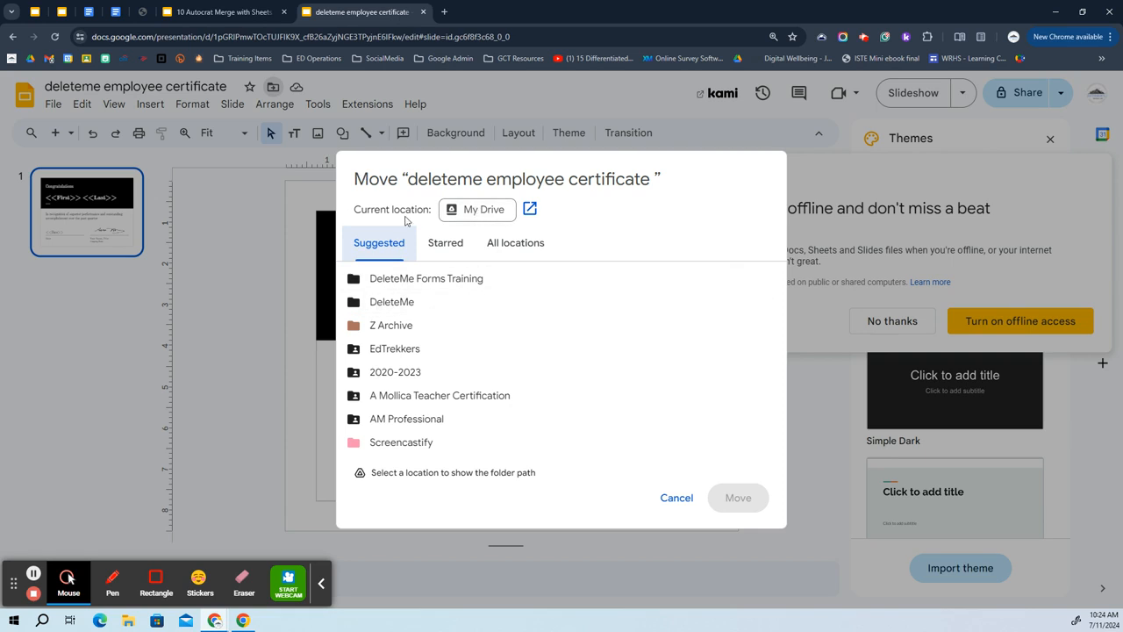
# Move the presentation from My Drive into a new folder named 'DeleteMe AutoCrat Training'.
pyautogui.click(473, 213)
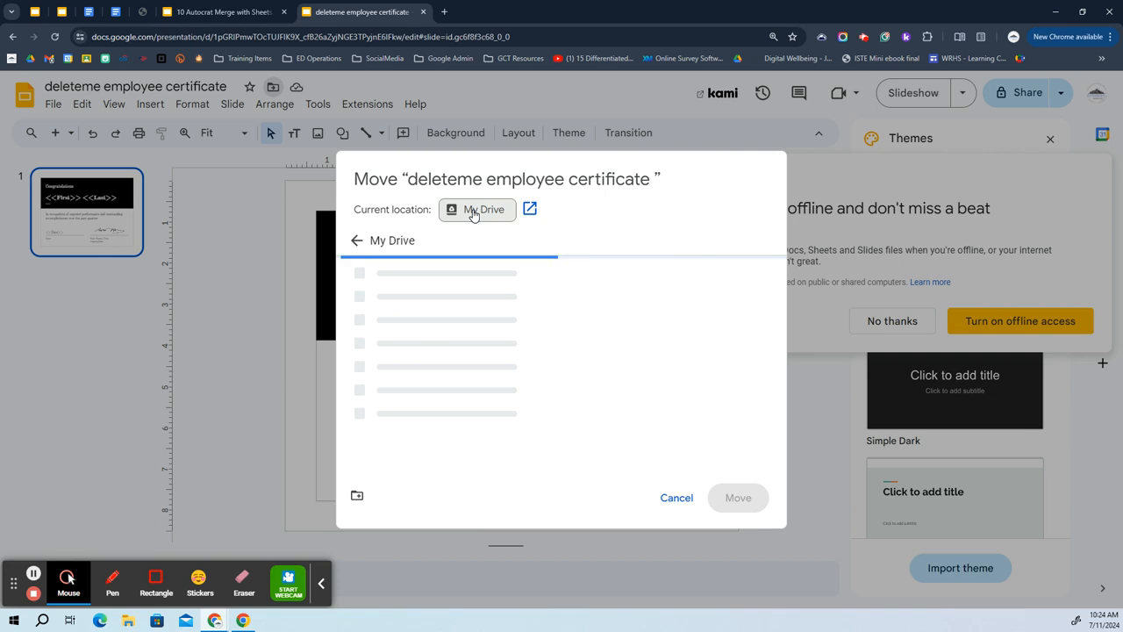
pyautogui.click(357, 497)
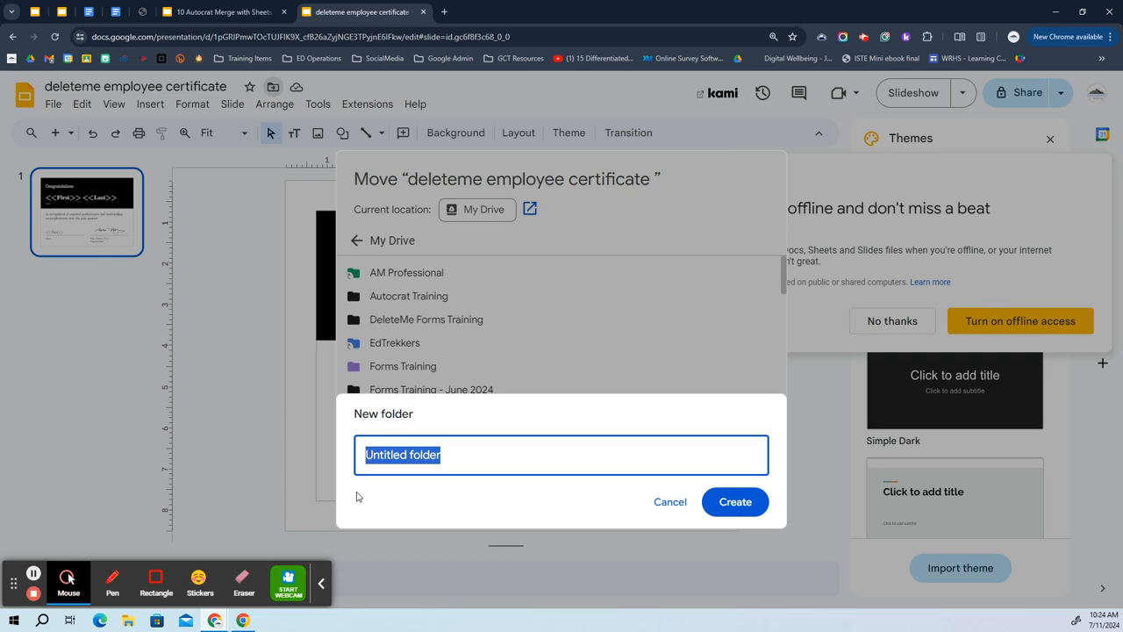
pyautogui.write('Del')
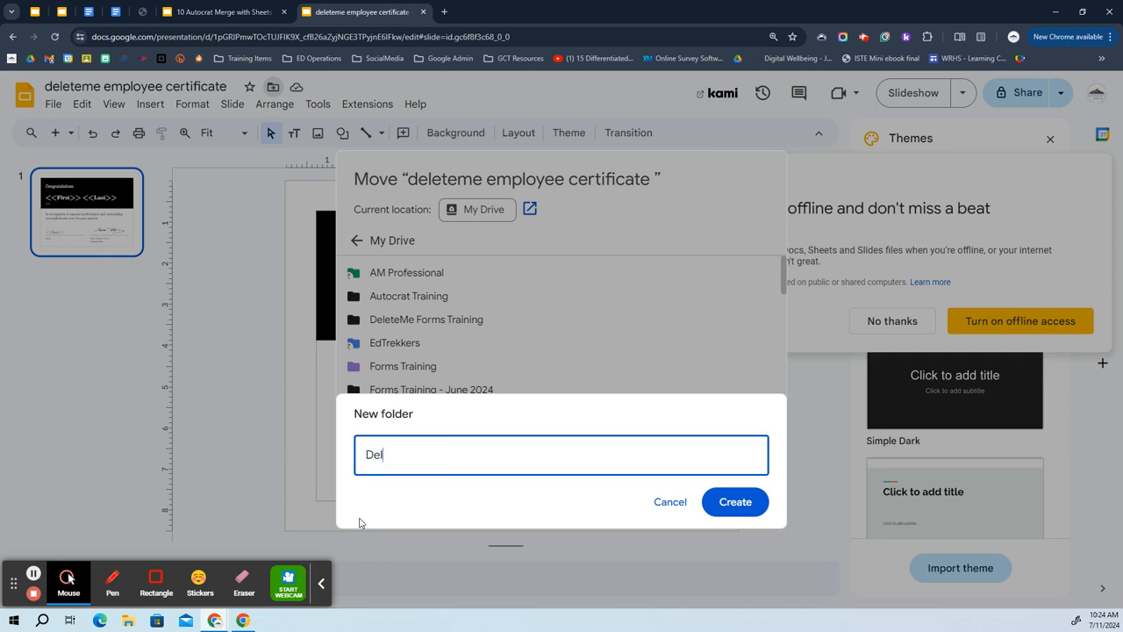
pyautogui.write('eteMe AutoCrat Training')
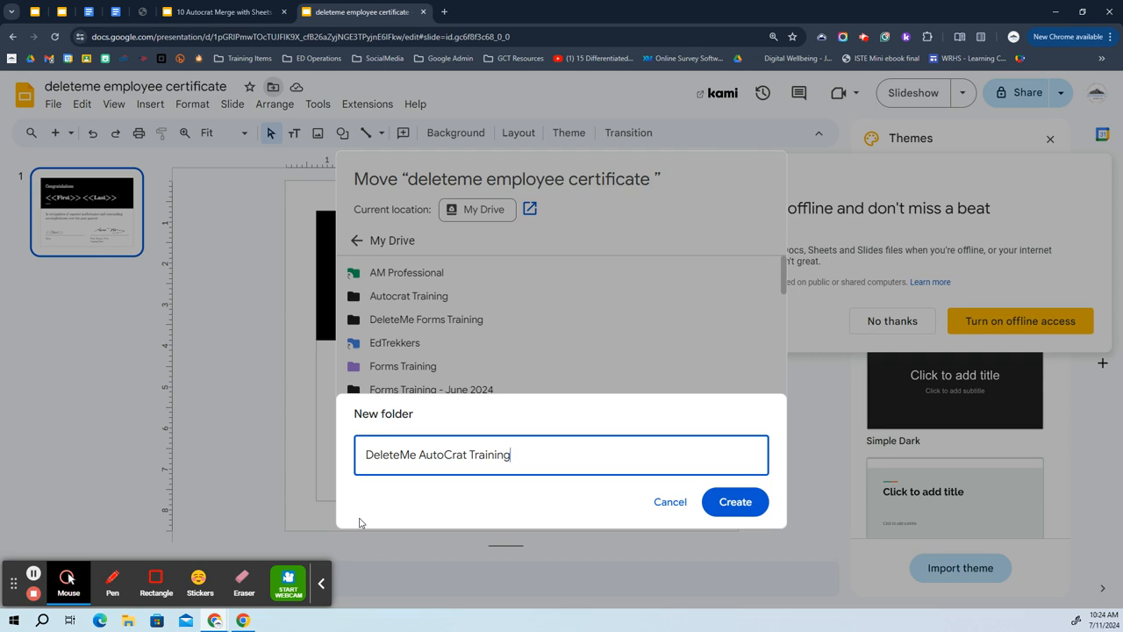
pyautogui.press('Return')
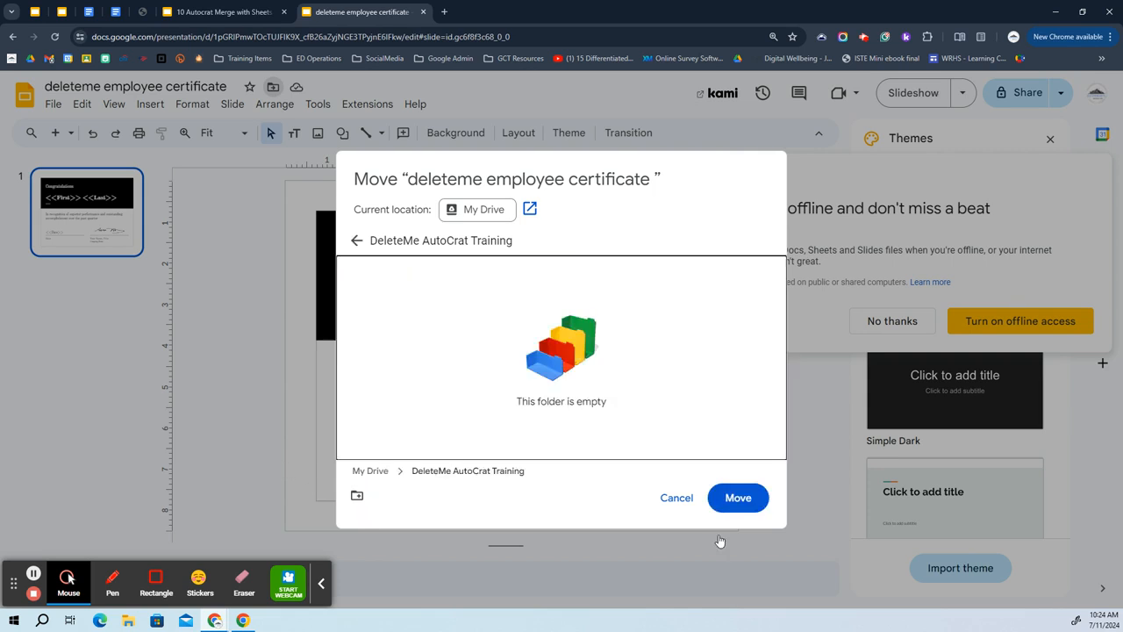
pyautogui.click(739, 498)
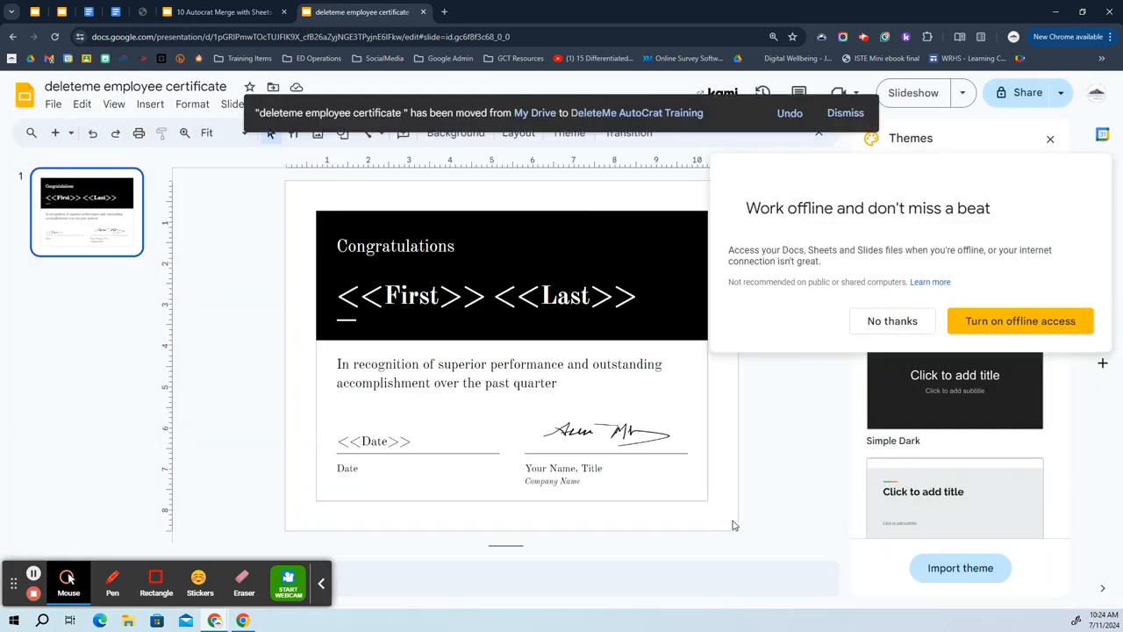
pyautogui.click(250, 8)
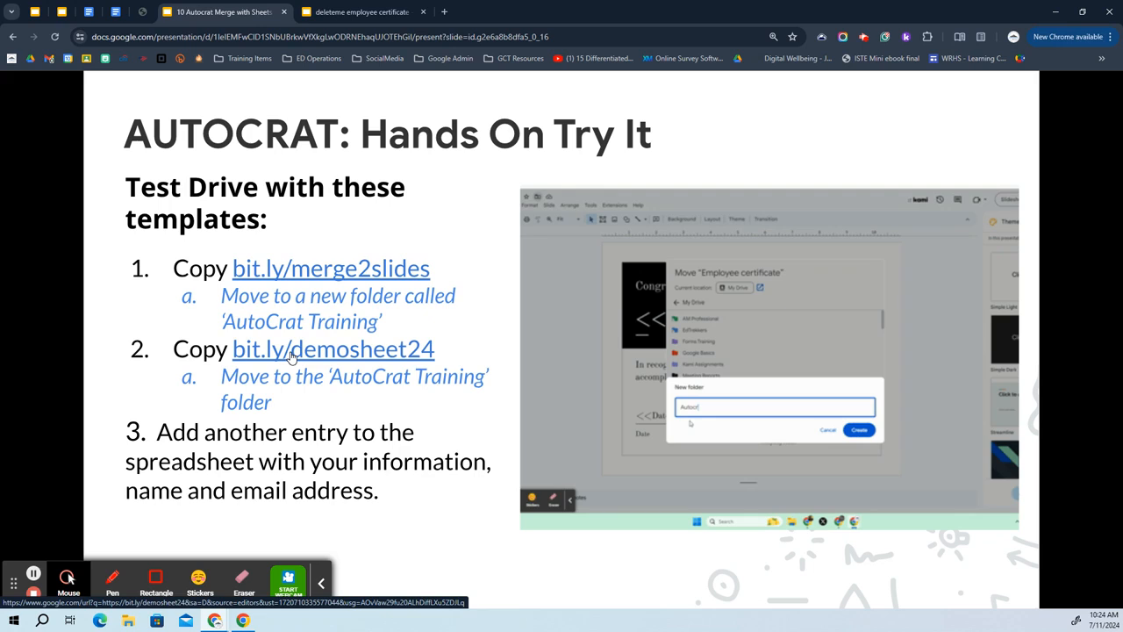
pyautogui.rightClick(390, 355)
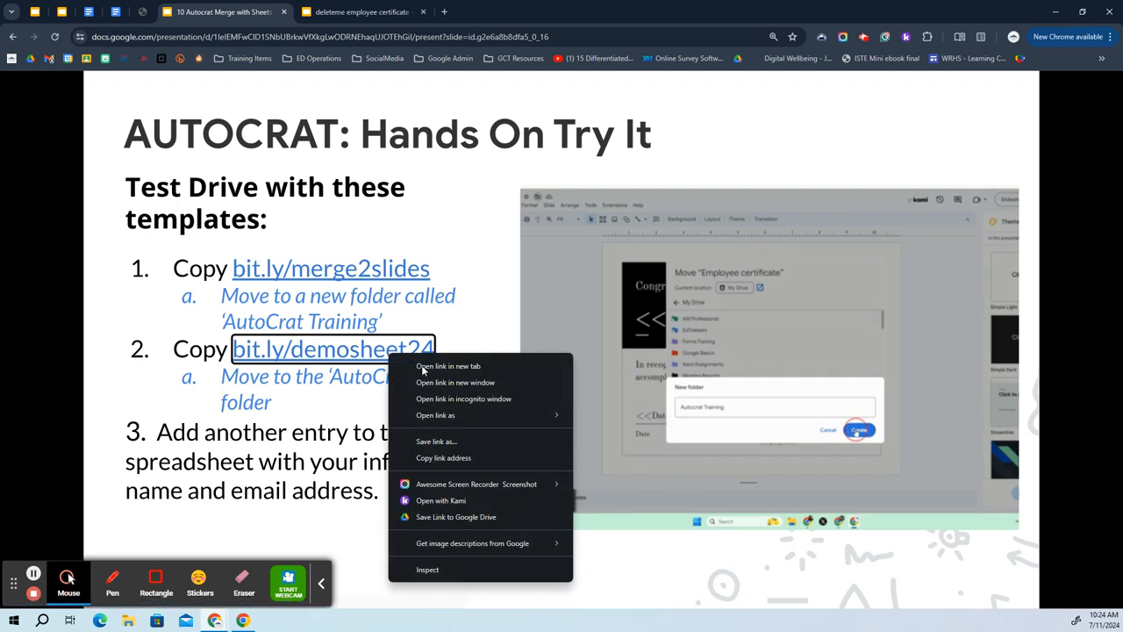
pyautogui.click(421, 458)
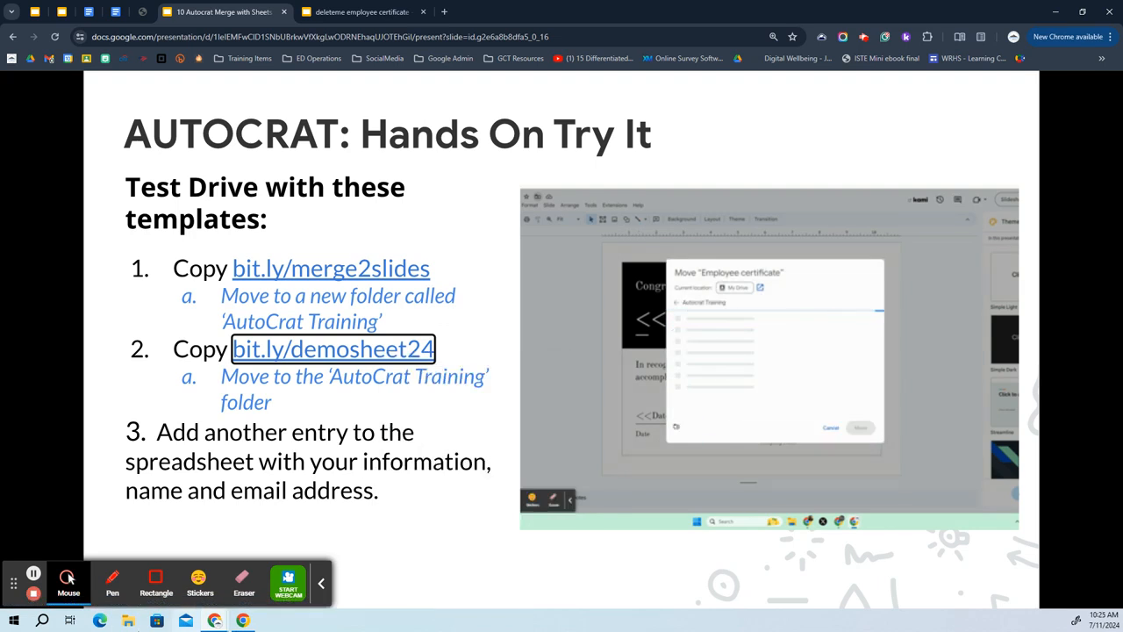
pyautogui.click(69, 578)
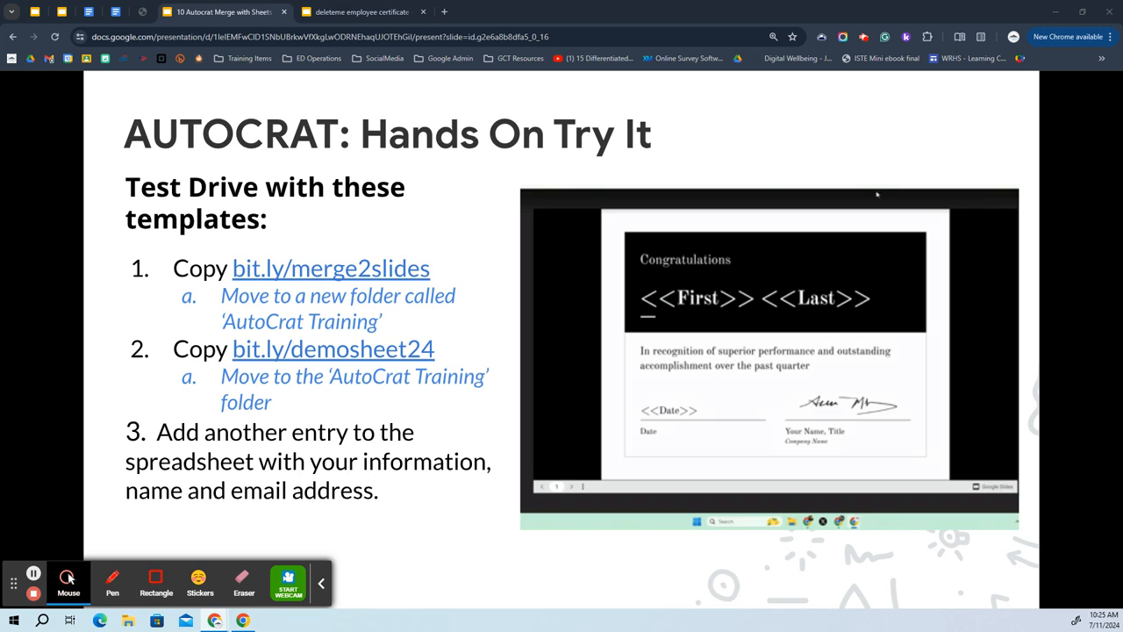
pyautogui.click(367, 344)
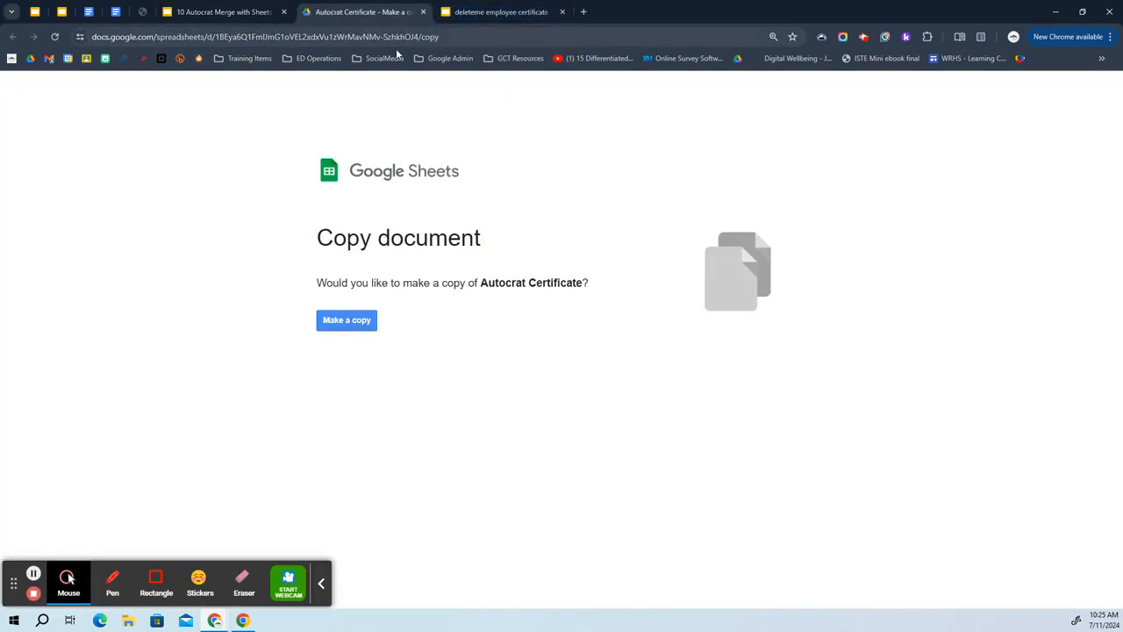
# Make a copy of the Autocrat Certificate spreadsheet, producing 'Copy of Autocrat Certificate'.
pyautogui.click(348, 321)
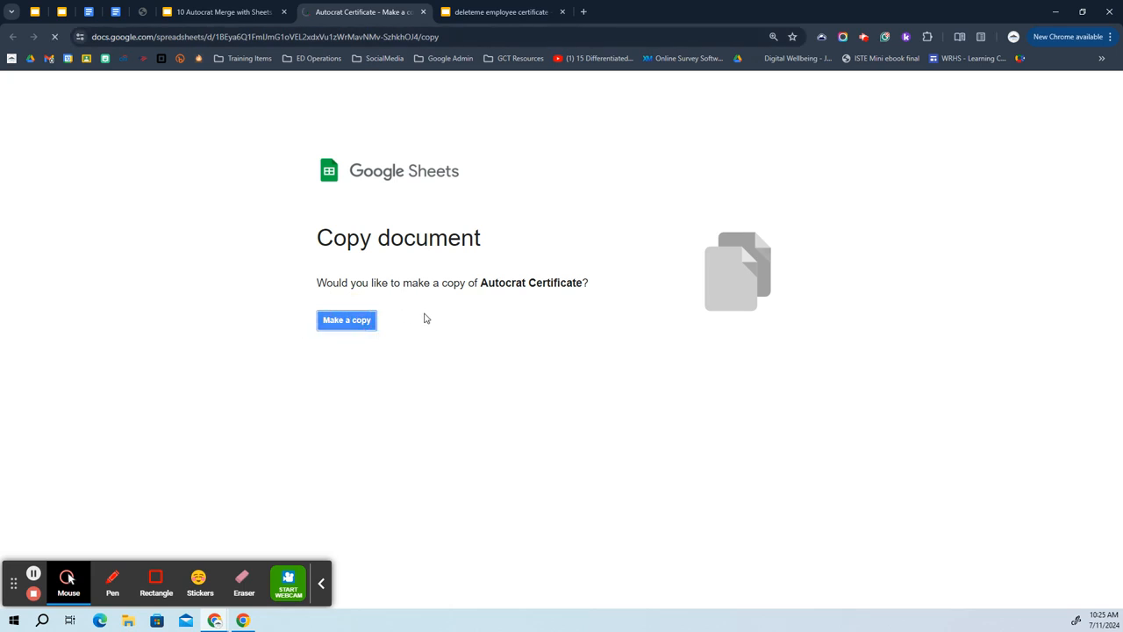
pyautogui.click(352, 324)
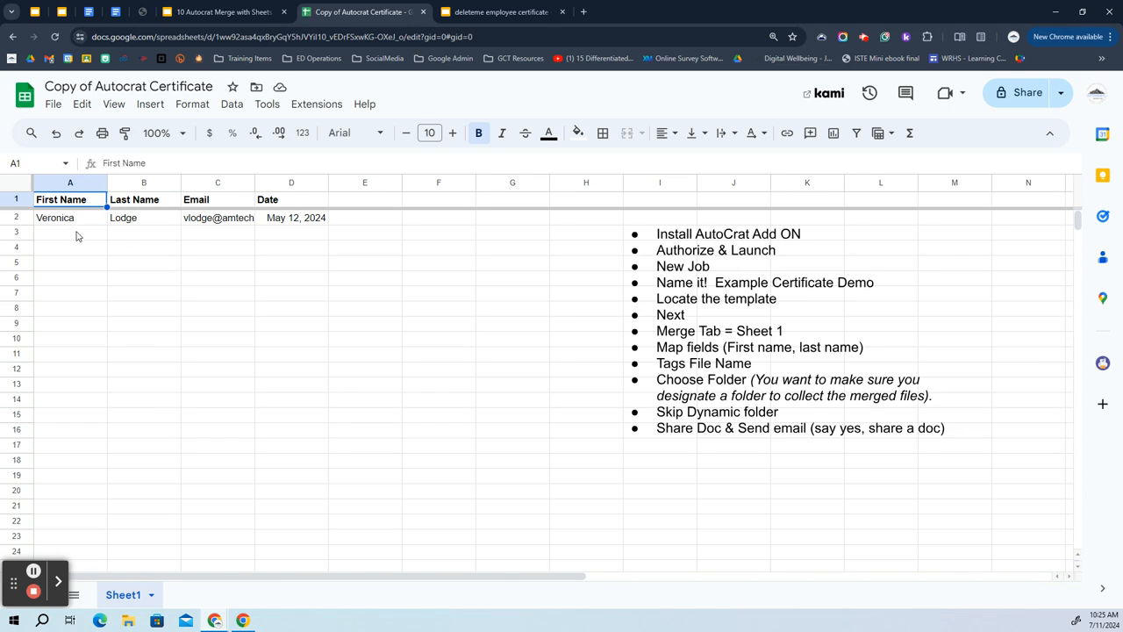
# Starting in A3, enter a new person's first name, last name, email and the date July 28.
pyautogui.click(69, 235)
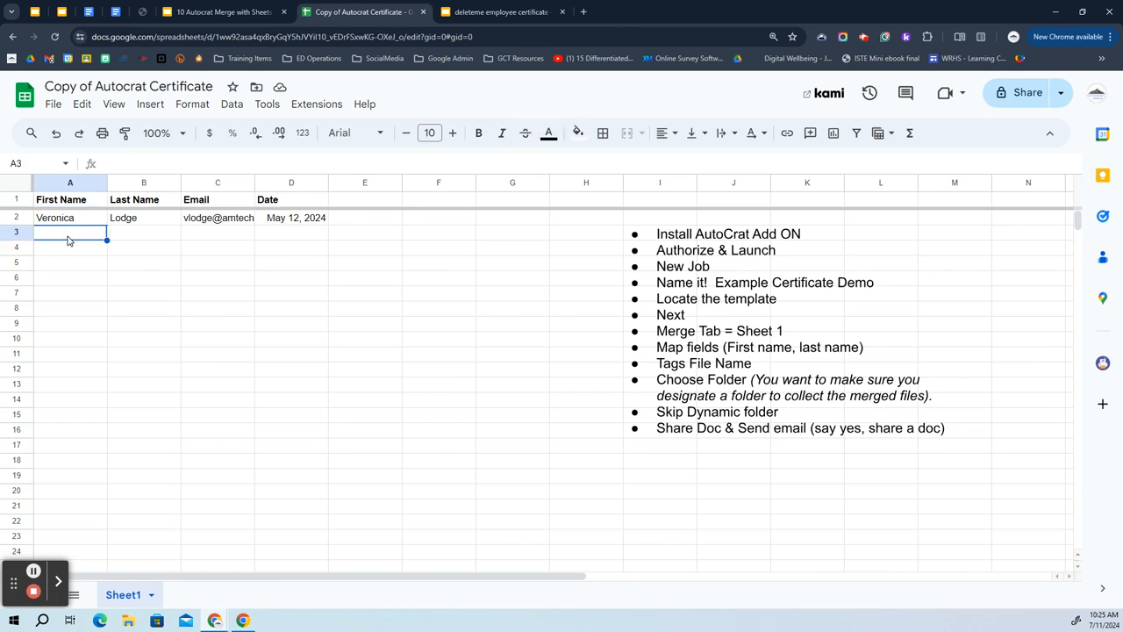
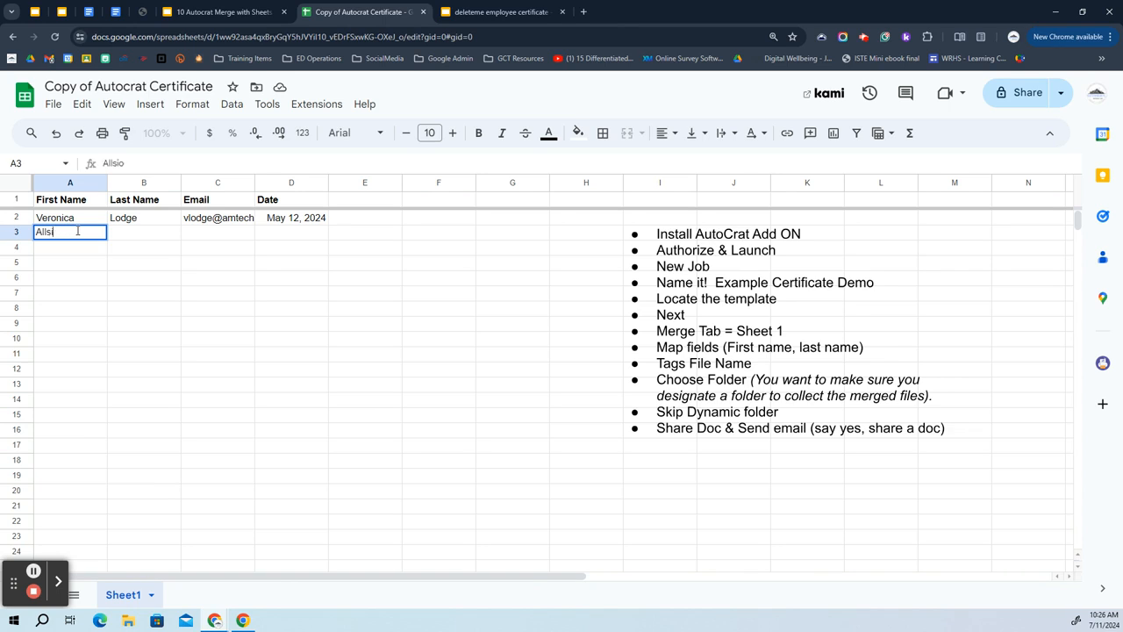
pyautogui.press('Tab')
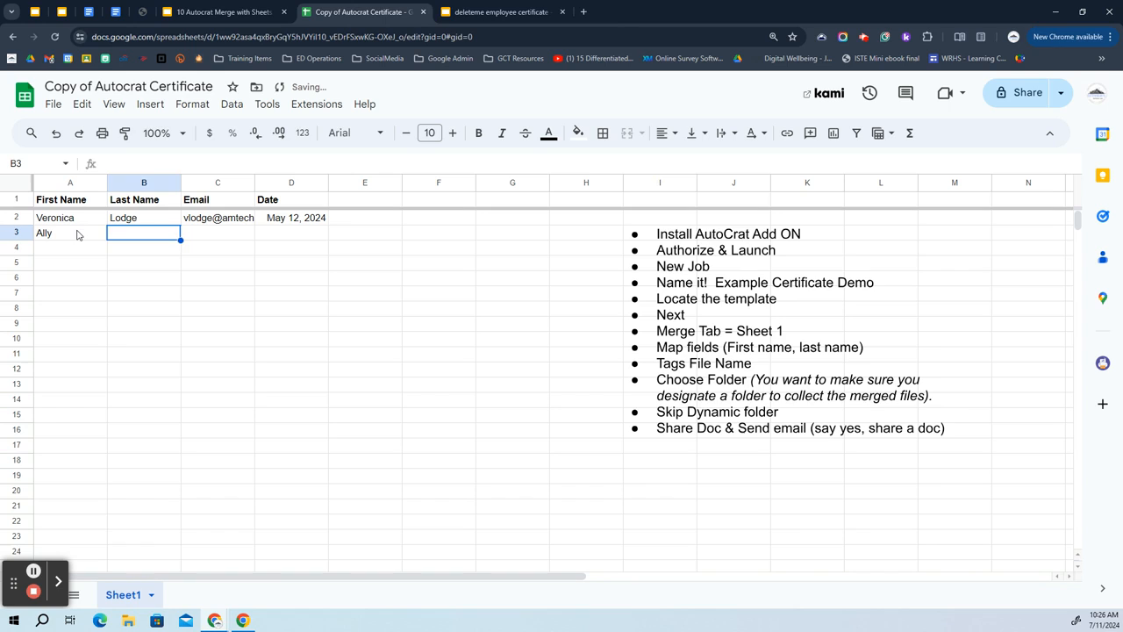
pyautogui.press('Tab')
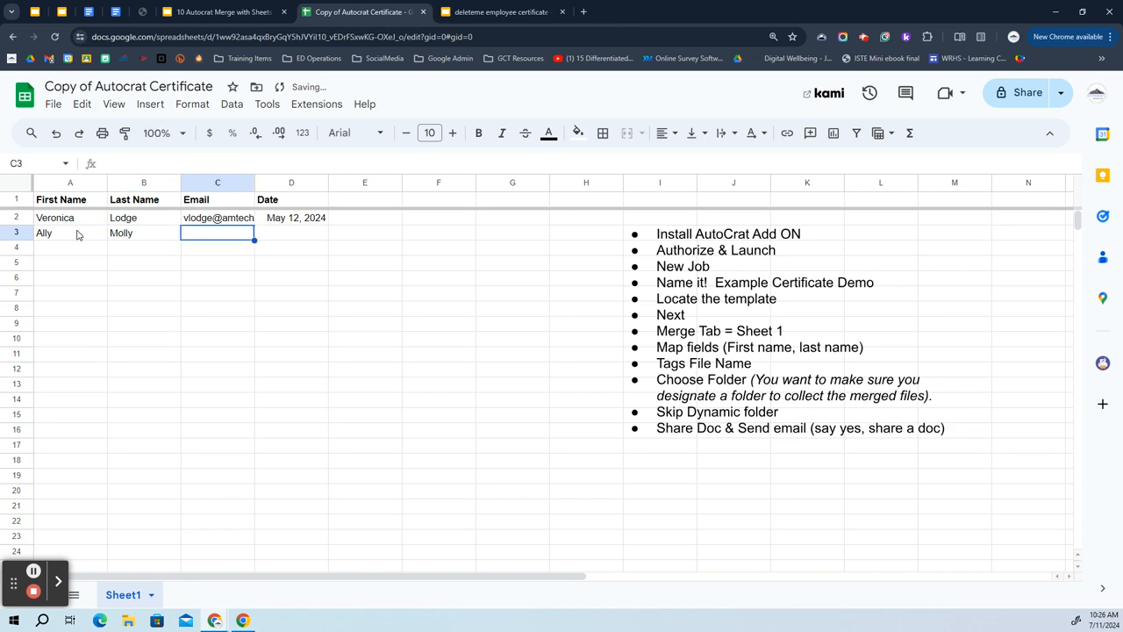
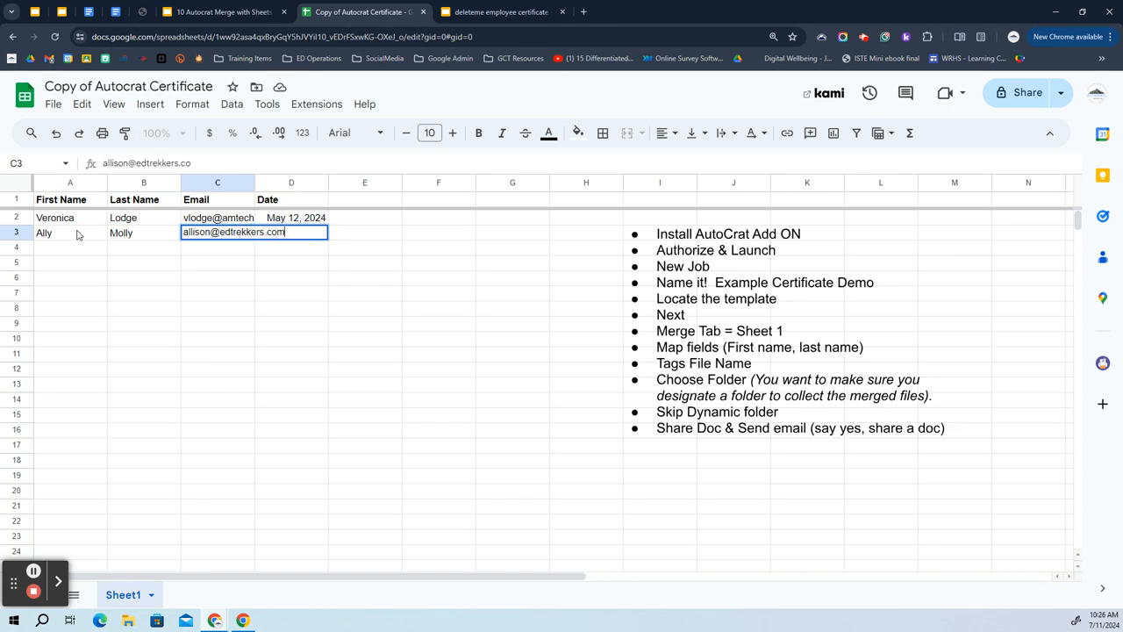
pyautogui.press('Tab')
pyautogui.write('Ju')
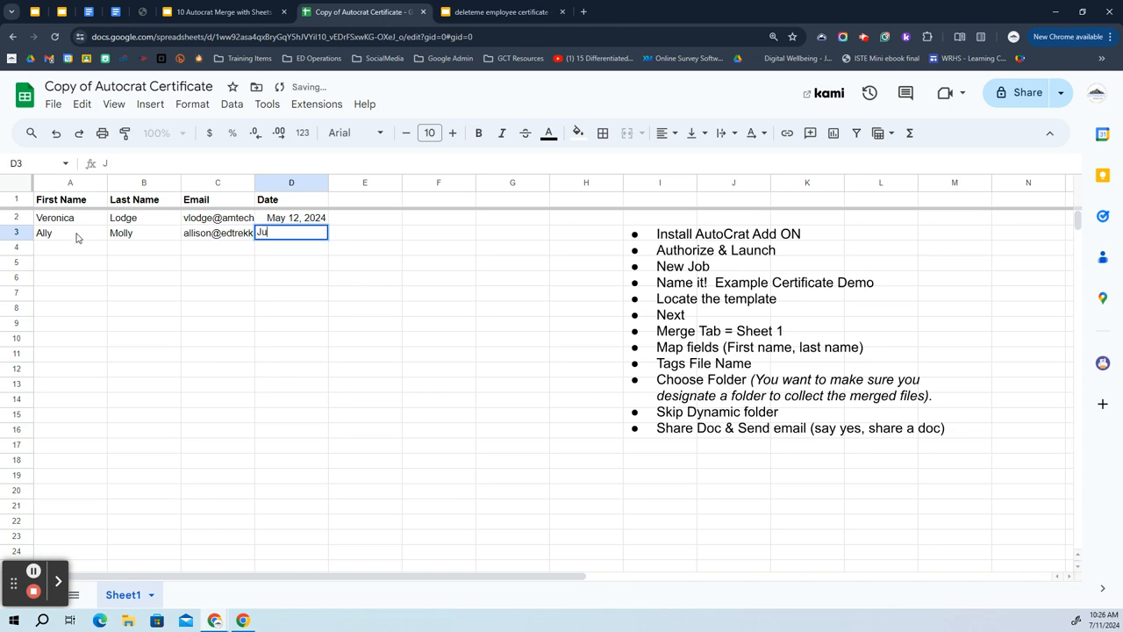
pyautogui.write('ly 28, 2024')
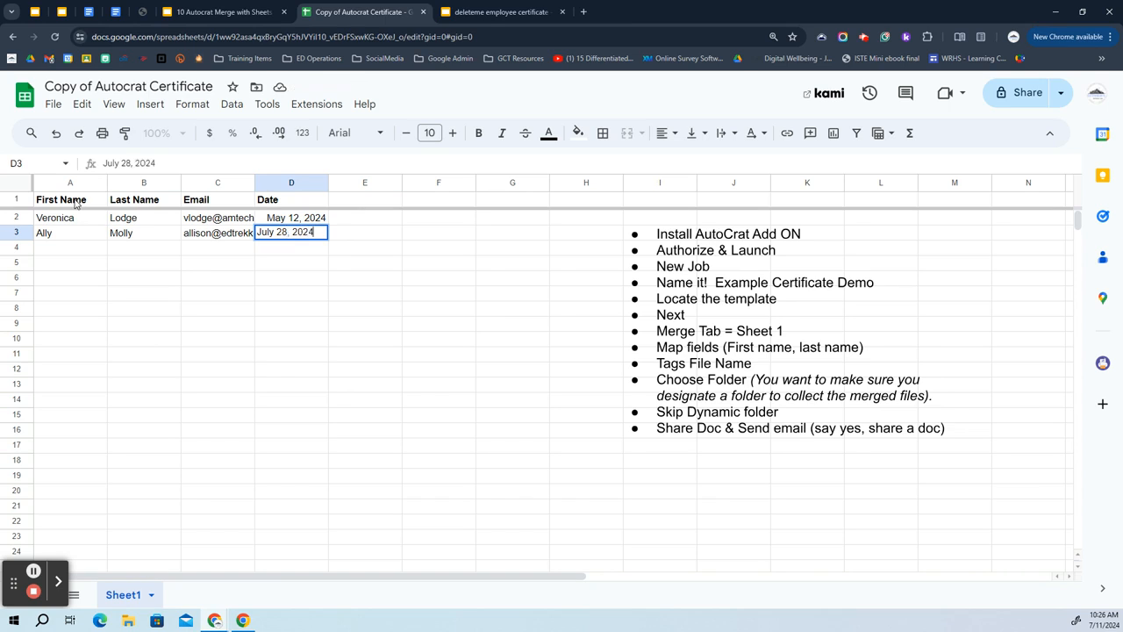
pyautogui.press('Return')
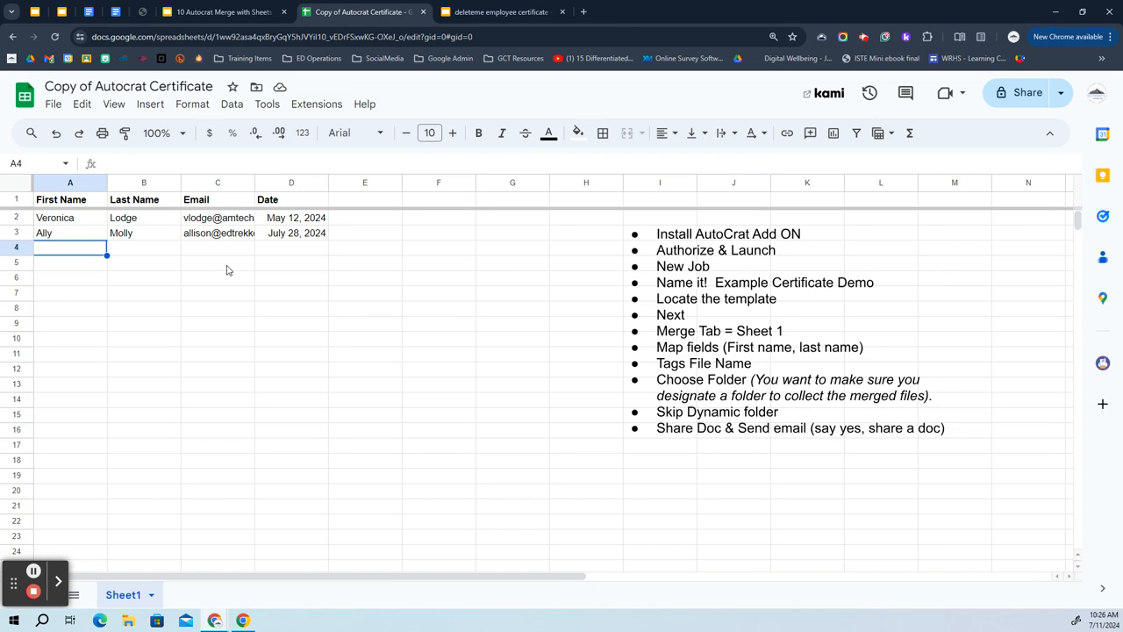
# Change General access from Restricted to Anyone with the link, with the Editor role.
pyautogui.click(1009, 92)
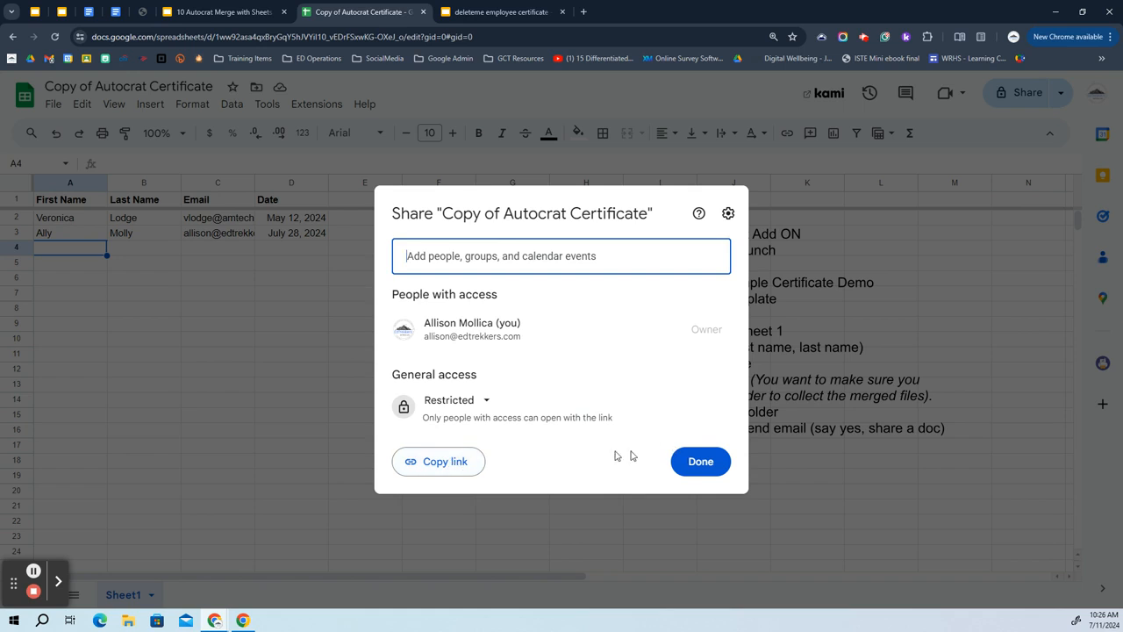
pyautogui.click(474, 403)
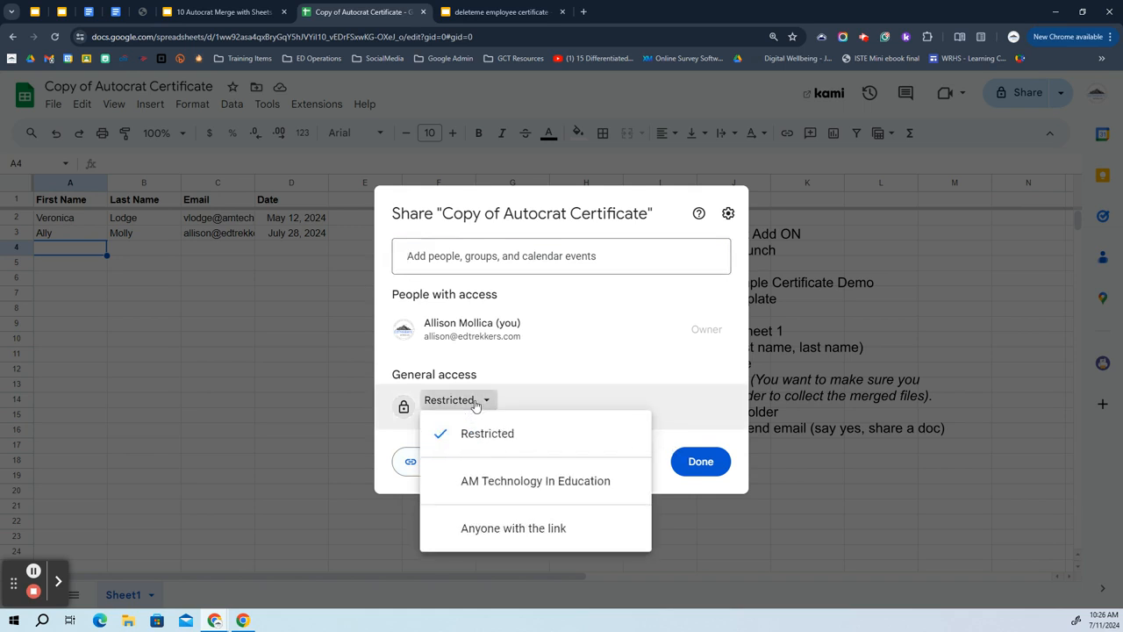
pyautogui.click(525, 529)
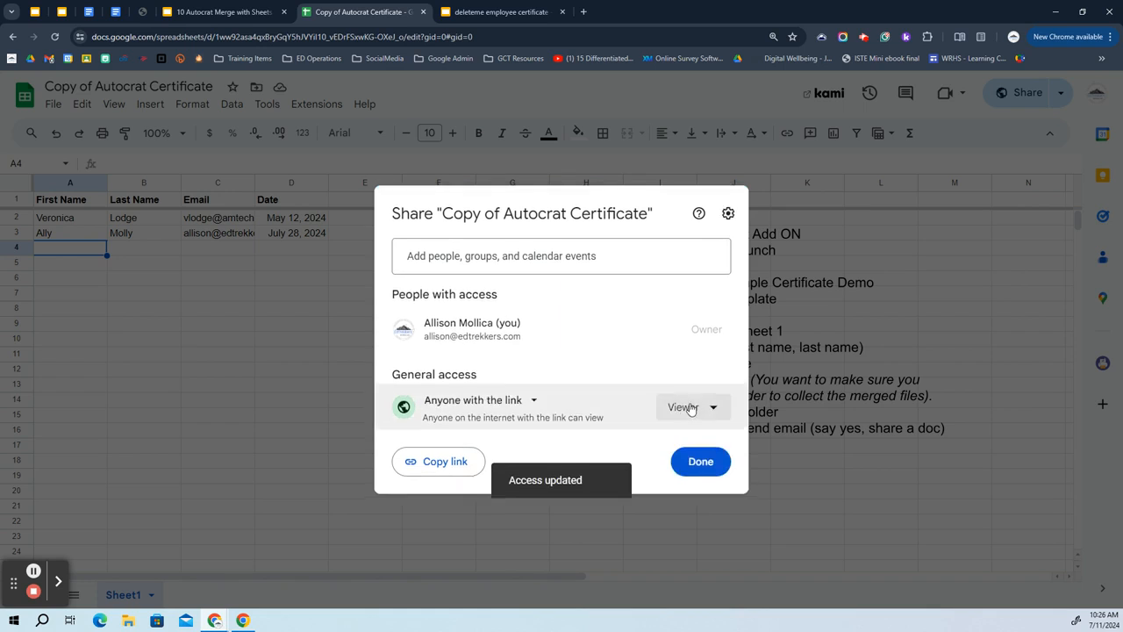
pyautogui.click(689, 407)
pyautogui.click(713, 534)
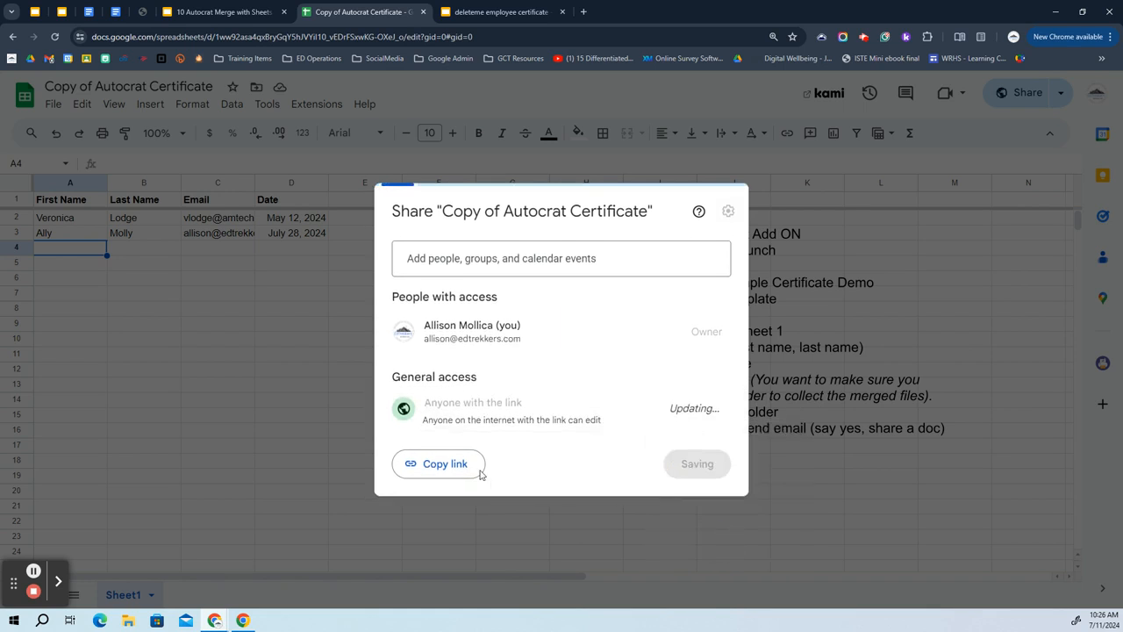
pyautogui.click(697, 463)
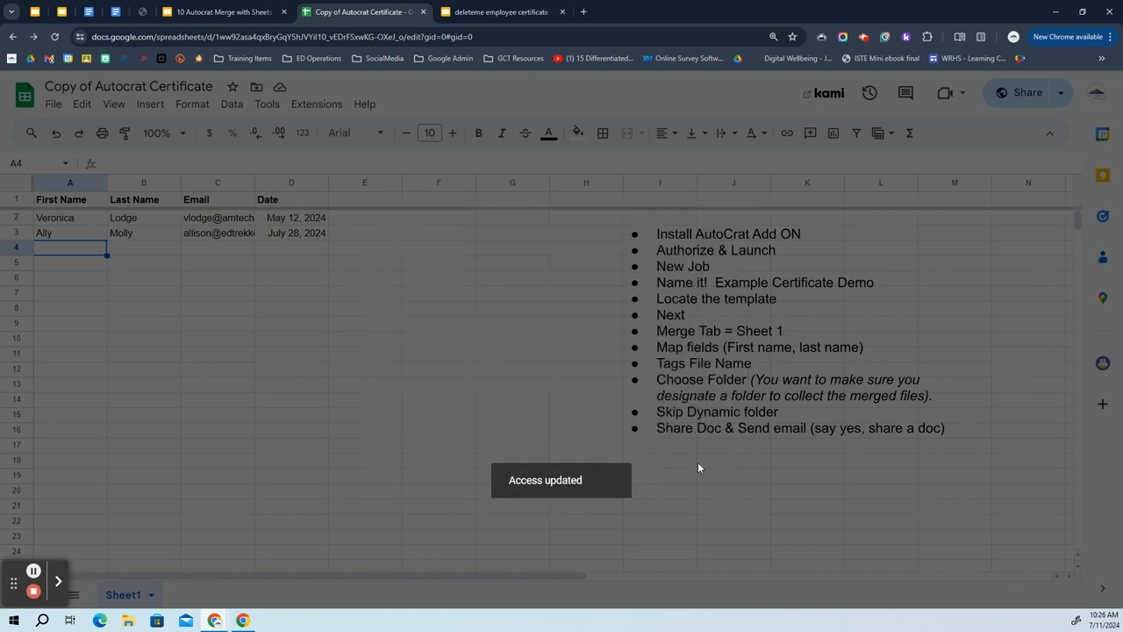
pyautogui.click(269, 40)
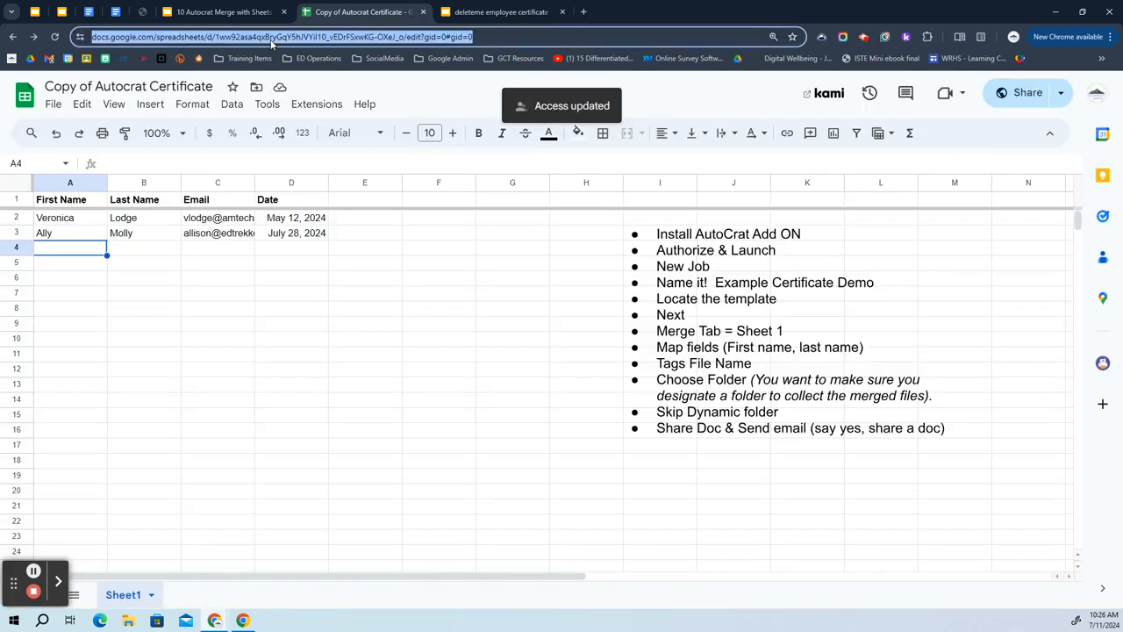
# Copy the spreadsheet's URL and load it in a new Chrome window under another profile.
pyautogui.rightClick(269, 41)
pyautogui.click(304, 150)
pyautogui.click(1012, 39)
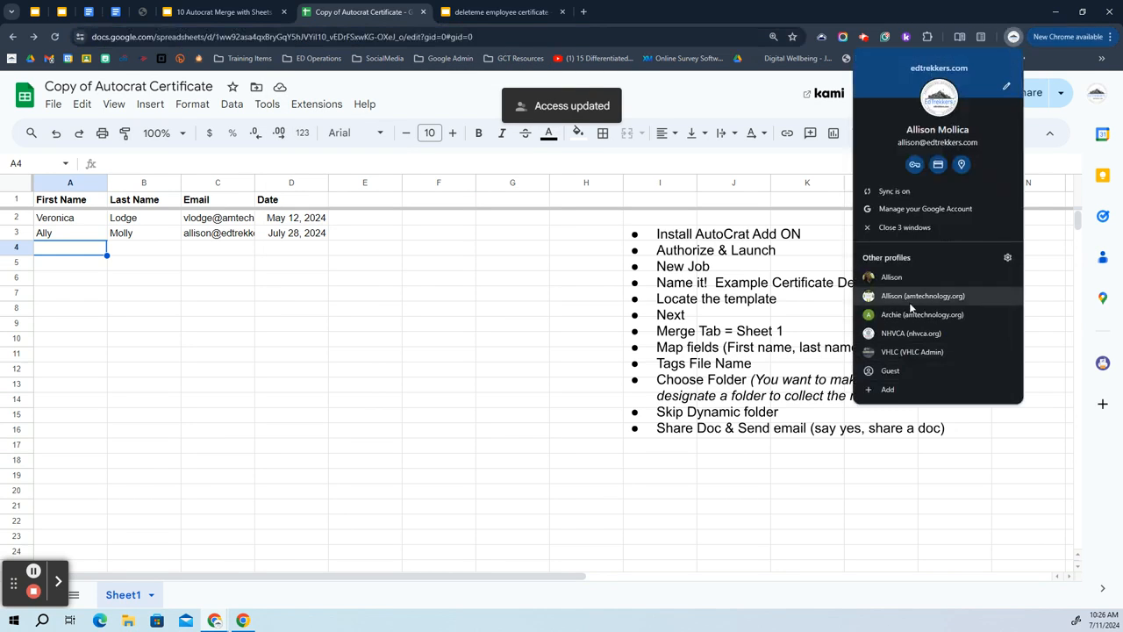
pyautogui.click(912, 320)
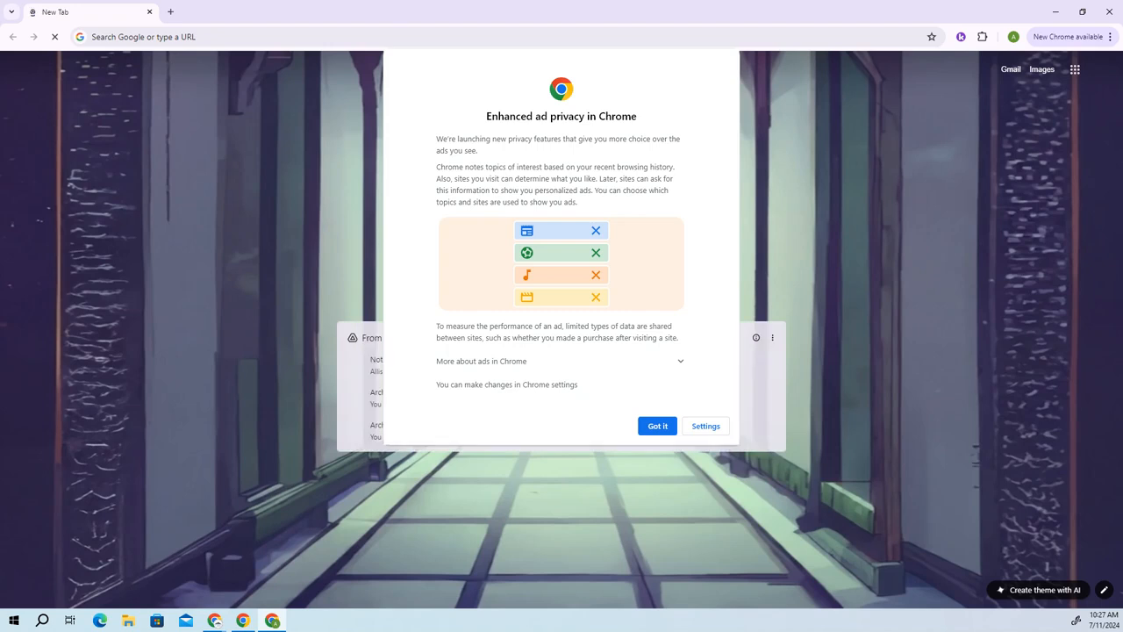
pyautogui.click(658, 426)
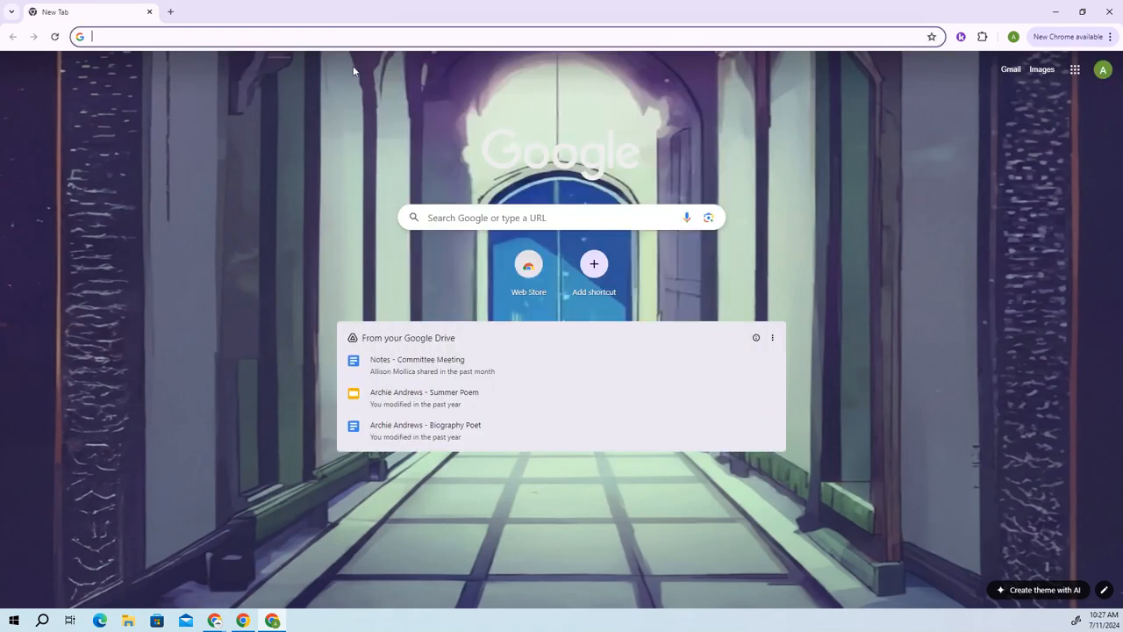
pyautogui.hotkey('ctrl', 'v')
pyautogui.press('Return')
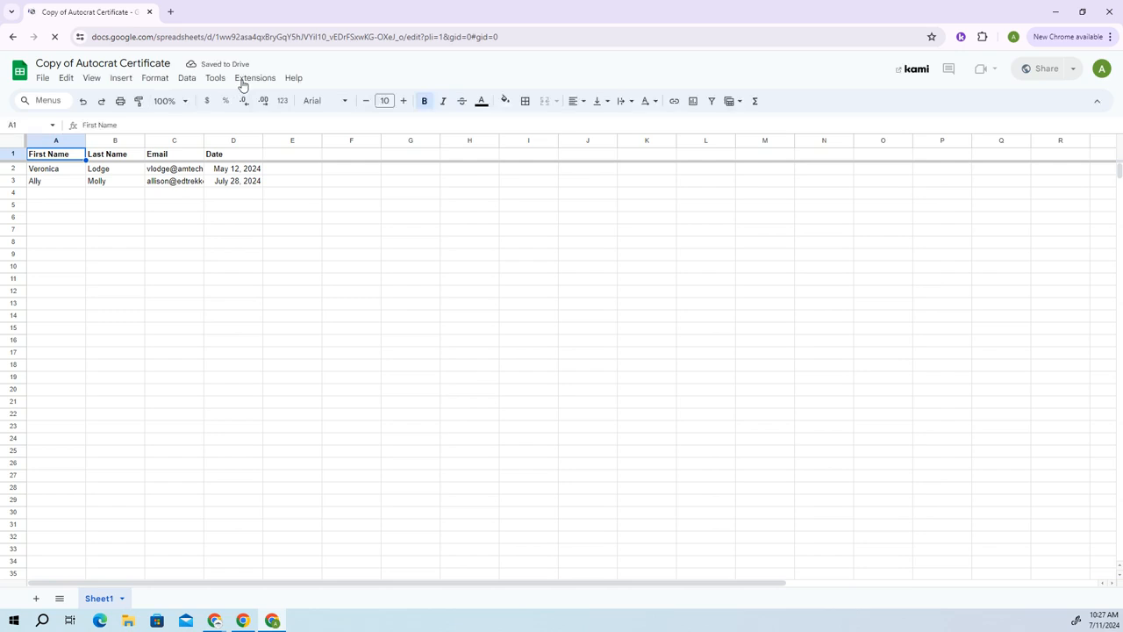
# Open Get add-ons from the Extensions > Add-ons menu to browse the Workspace Marketplace.
pyautogui.click(255, 81)
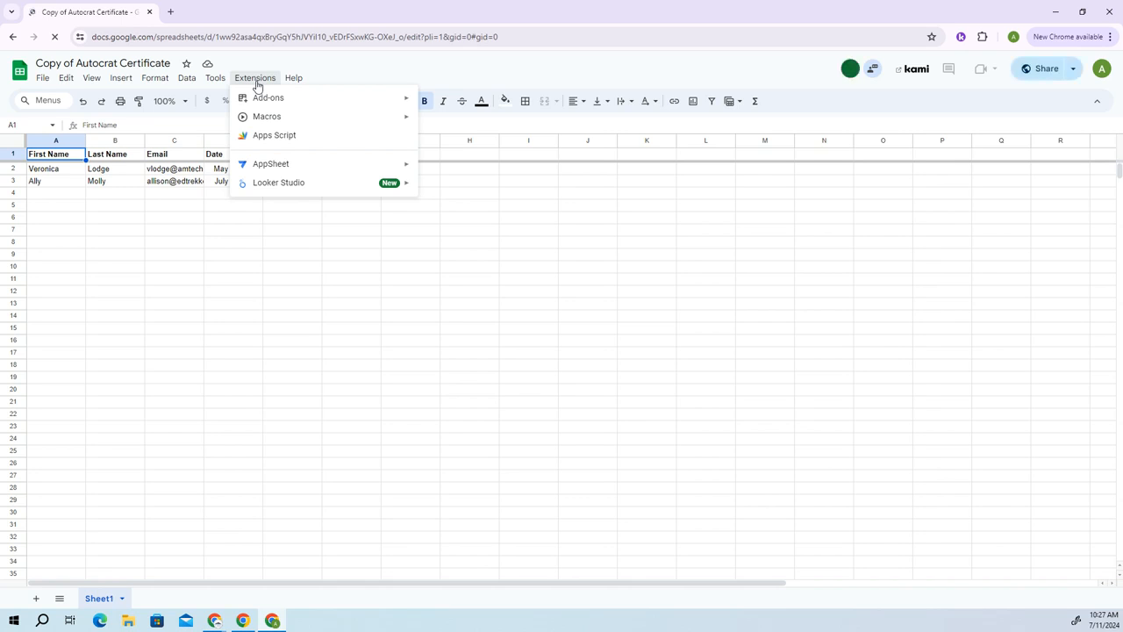
pyautogui.click(268, 78)
pyautogui.moveTo(272, 99)
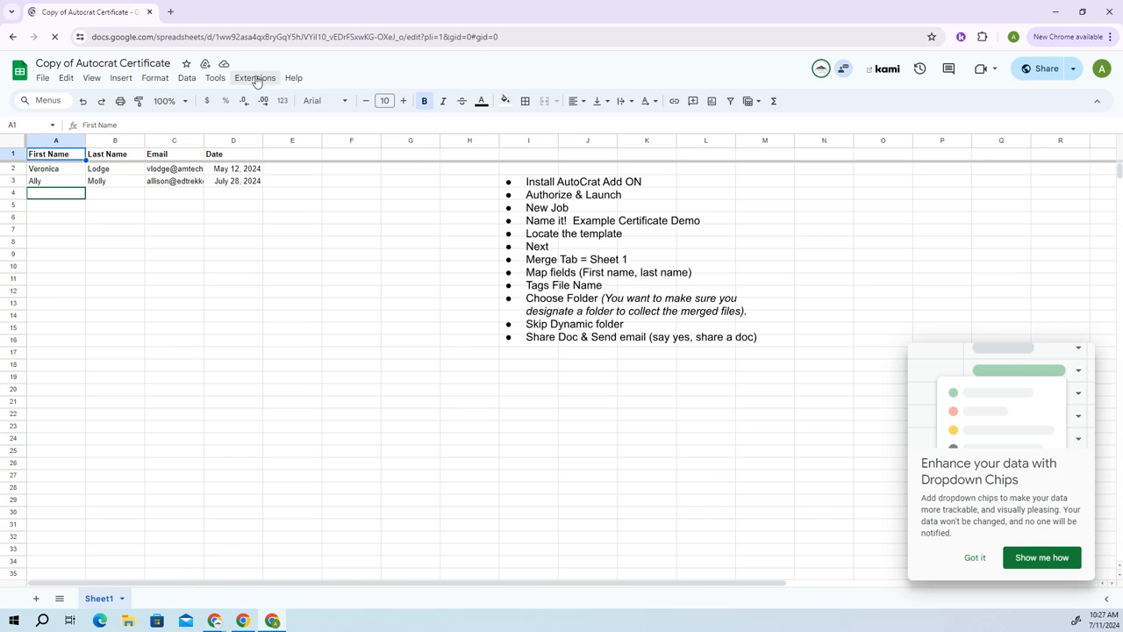
pyautogui.click(256, 81)
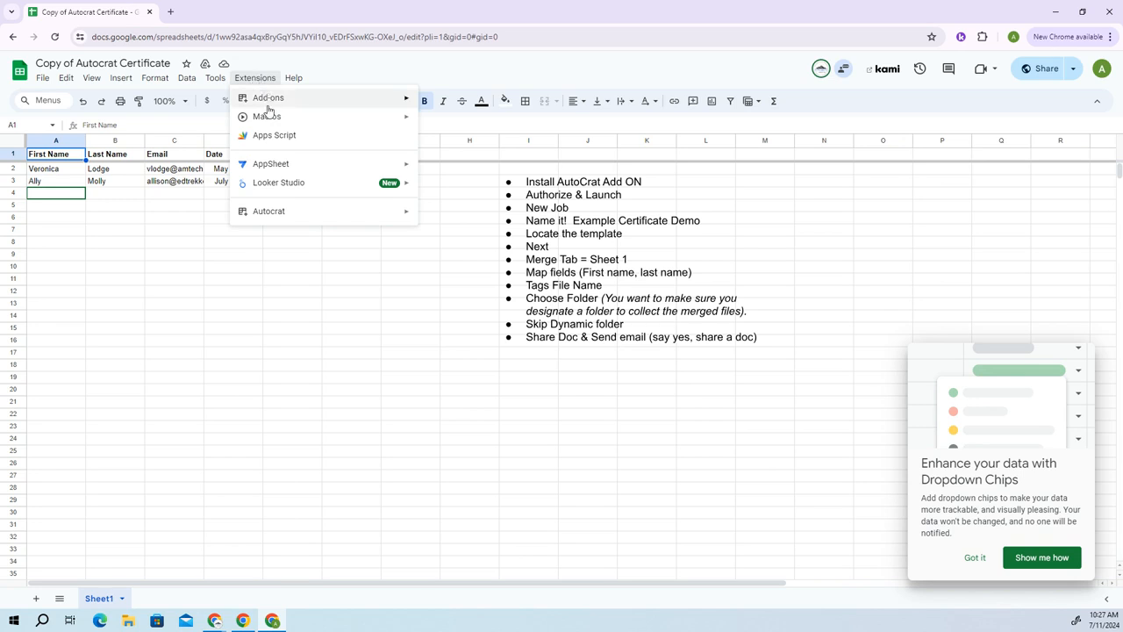
pyautogui.moveTo(269, 102)
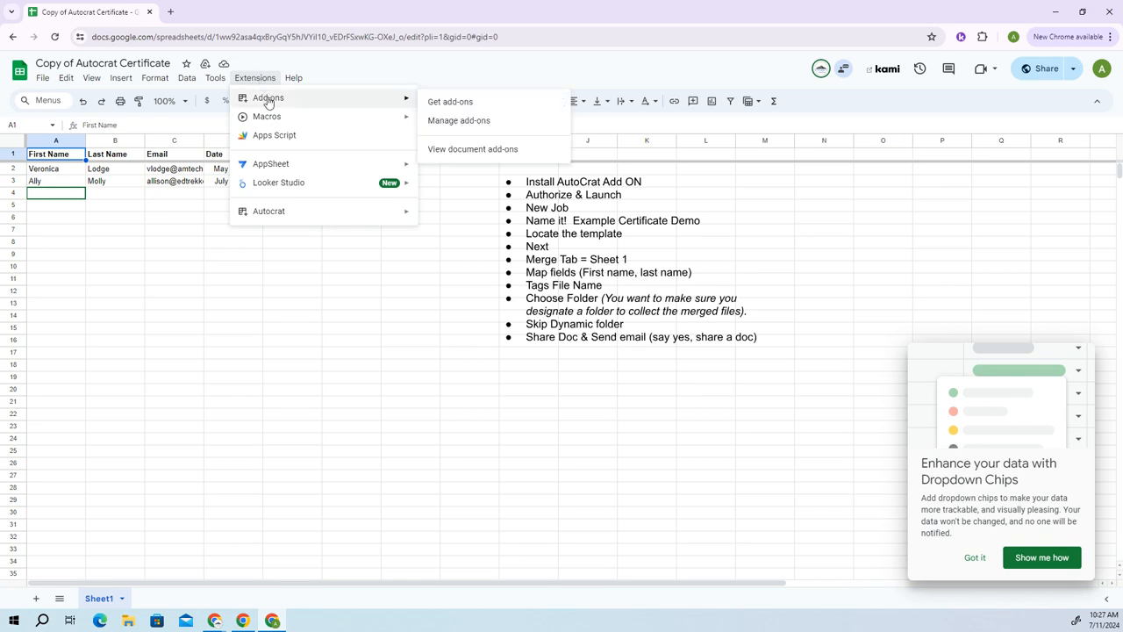
pyautogui.click(450, 102)
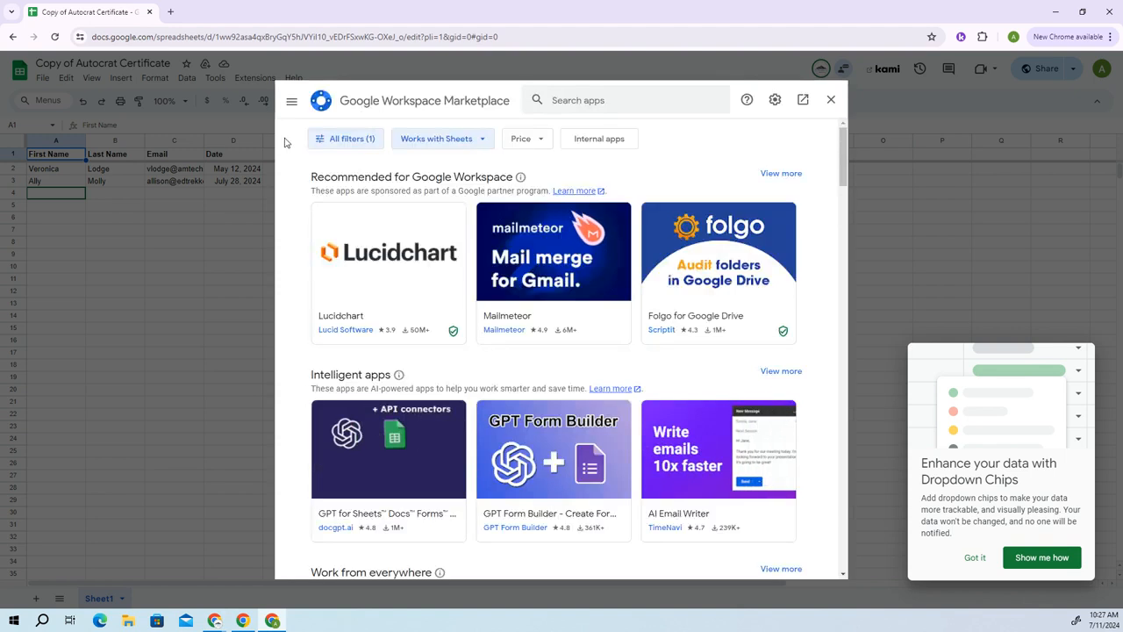
# Search the Marketplace for 'auto', confirm Autocrat's listing shows it installed, then close the Marketplace.
pyautogui.click(553, 100)
pyautogui.write('a')
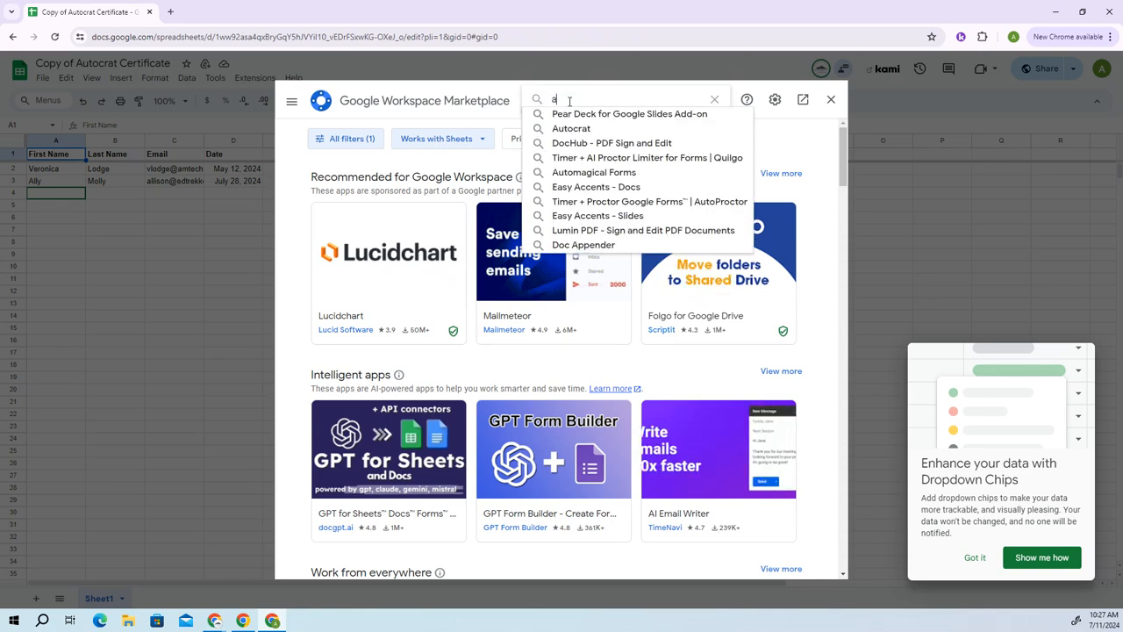
pyautogui.write('uto')
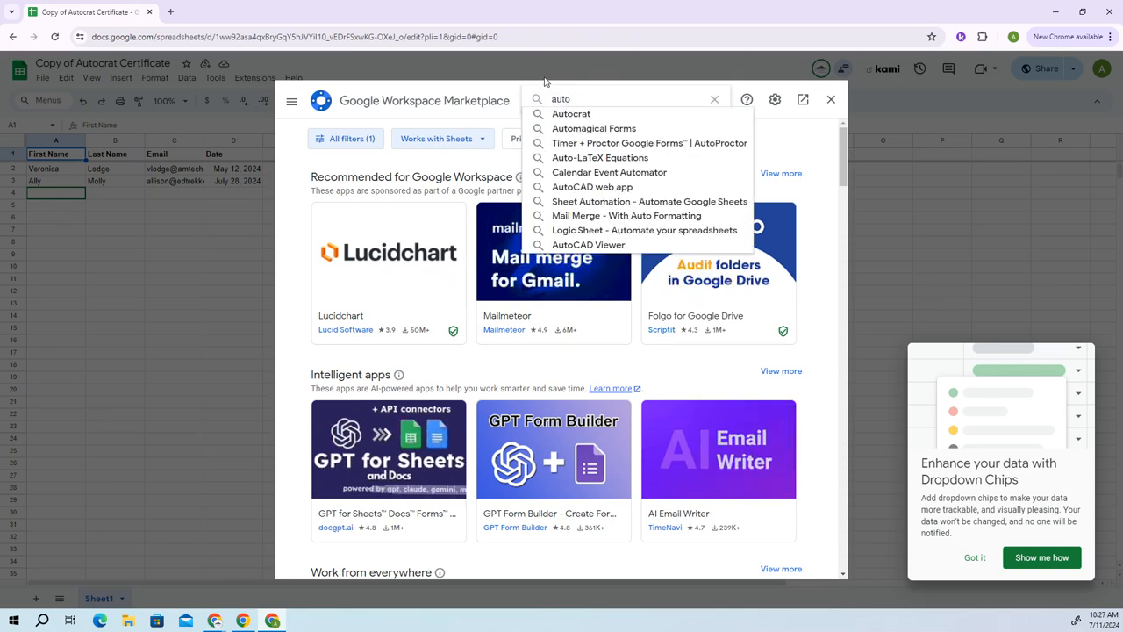
pyautogui.click(569, 113)
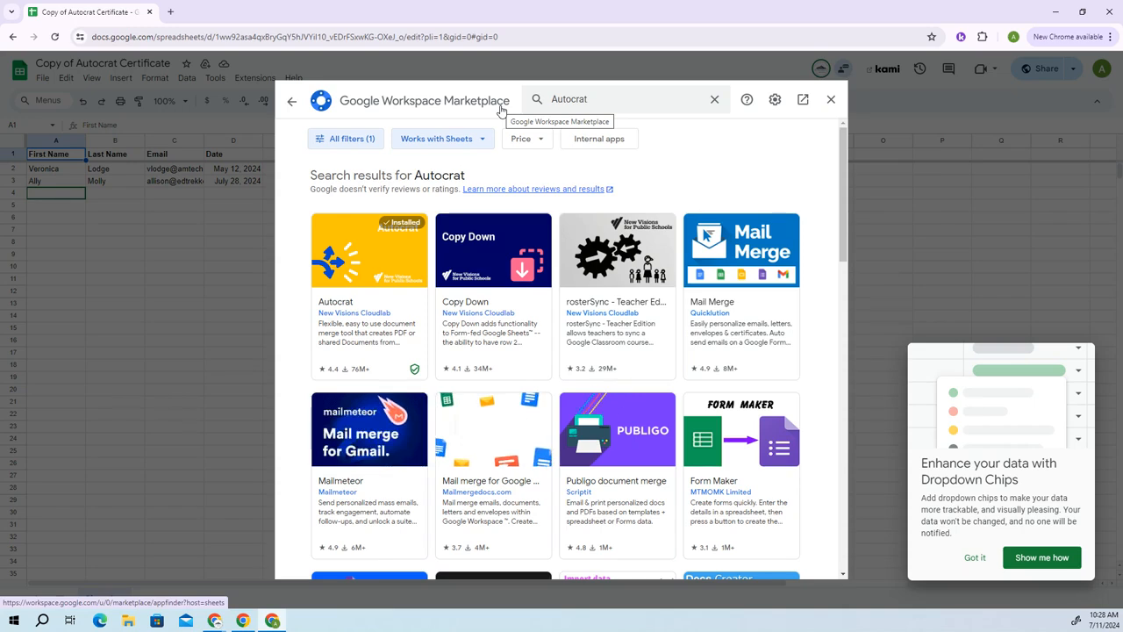
pyautogui.click(371, 291)
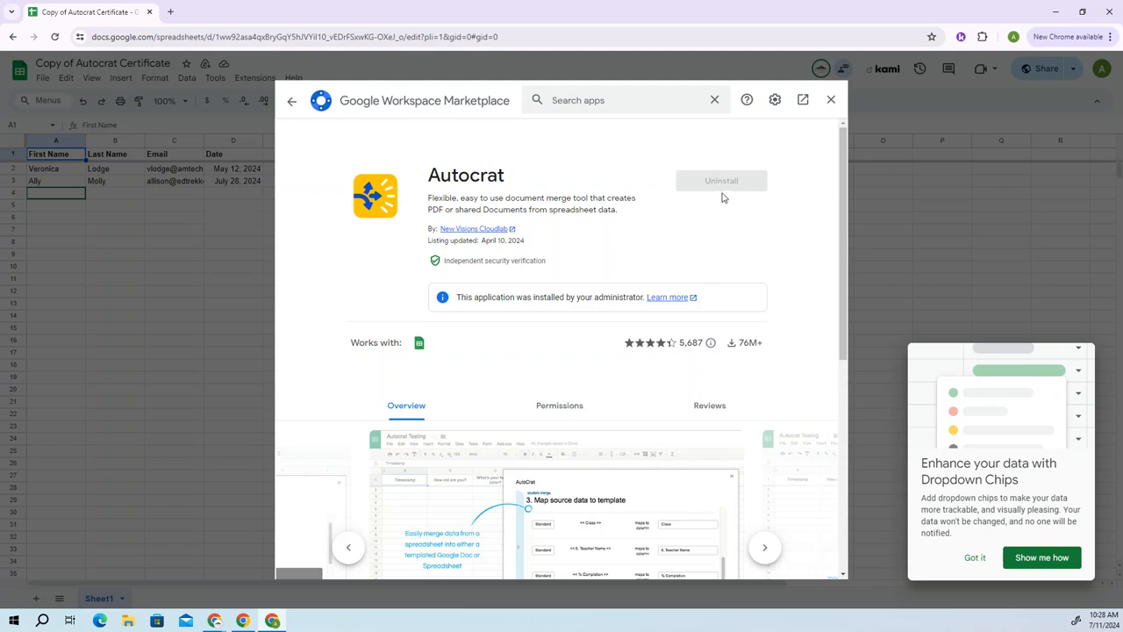
pyautogui.scroll(-2, 723, 202)
pyautogui.scroll(2, 723, 202)
pyautogui.click(830, 107)
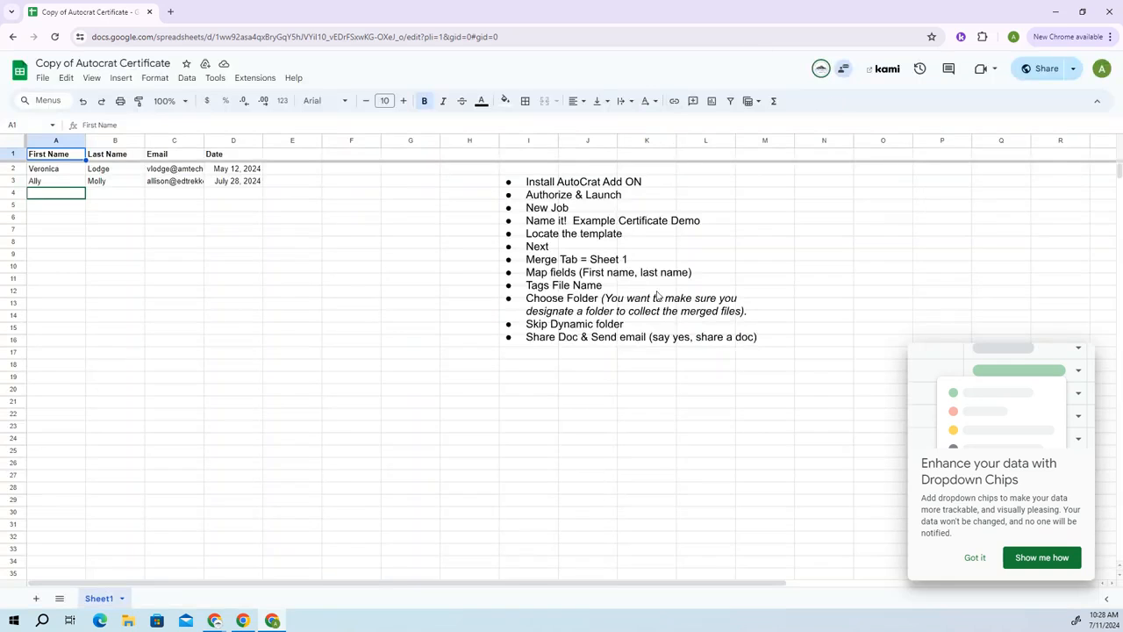
# Check the Extensions > Add-ons menu to confirm Autocrat appears among installed add-ons.
pyautogui.click(261, 83)
pyautogui.moveTo(263, 98)
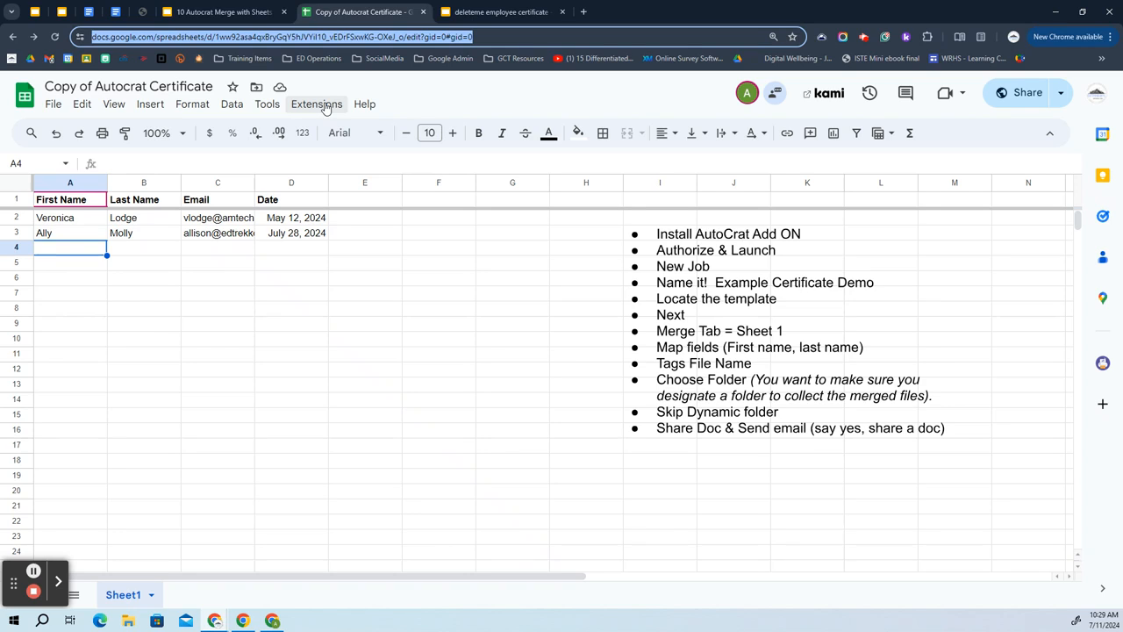
pyautogui.click(318, 104)
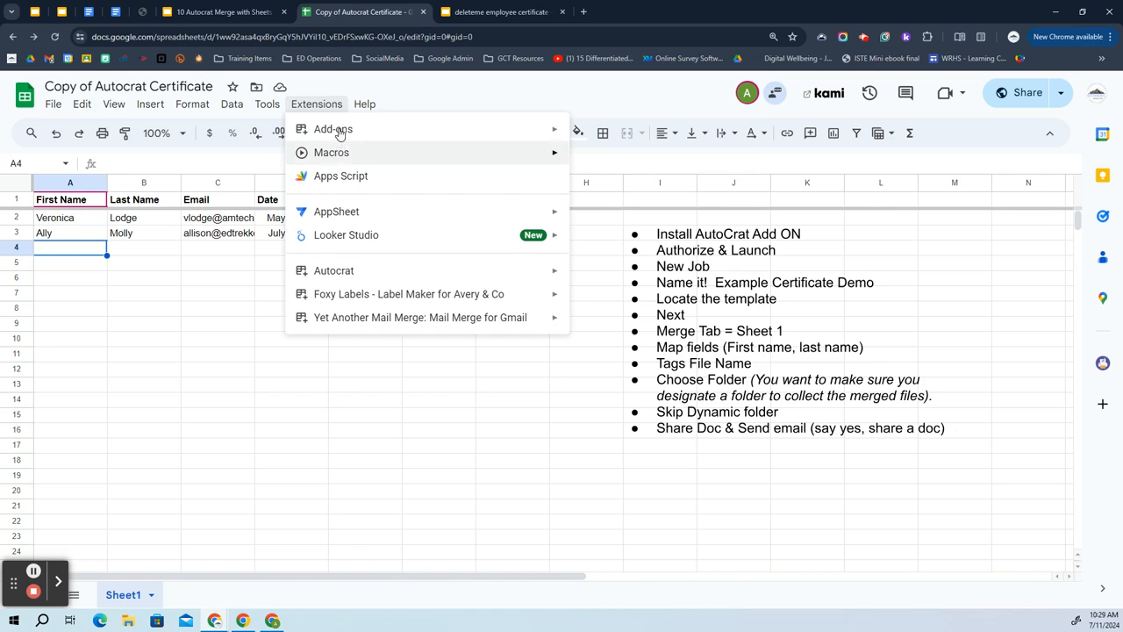
pyautogui.moveTo(341, 138)
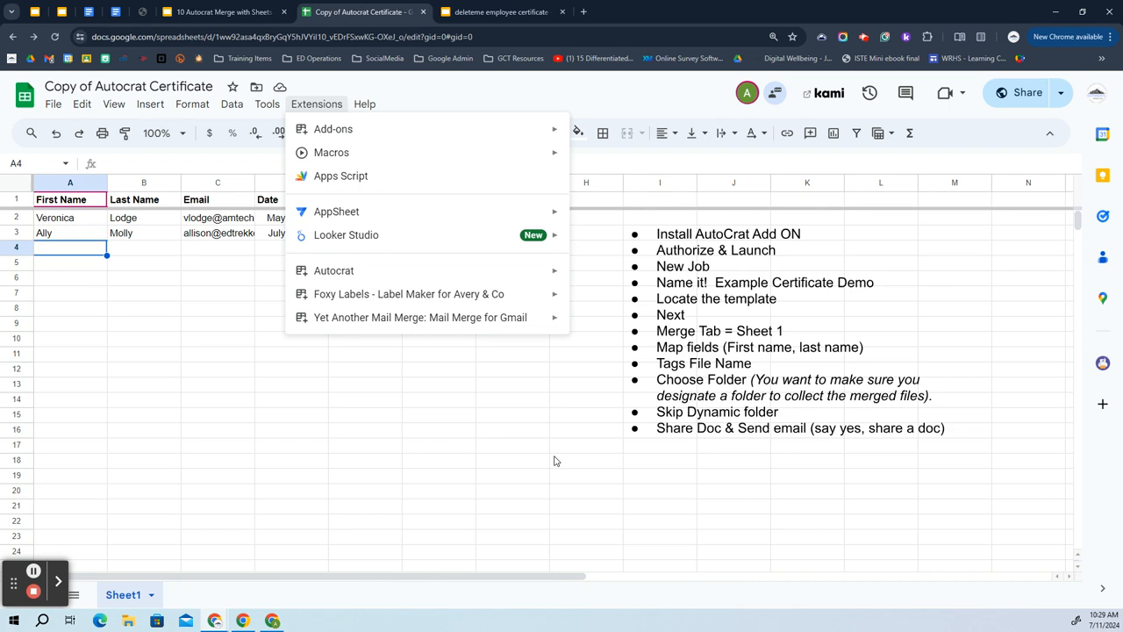
# View the Hands On Try It slide in the Autocrat presentation, then return to the spreadsheet.
pyautogui.click(235, 5)
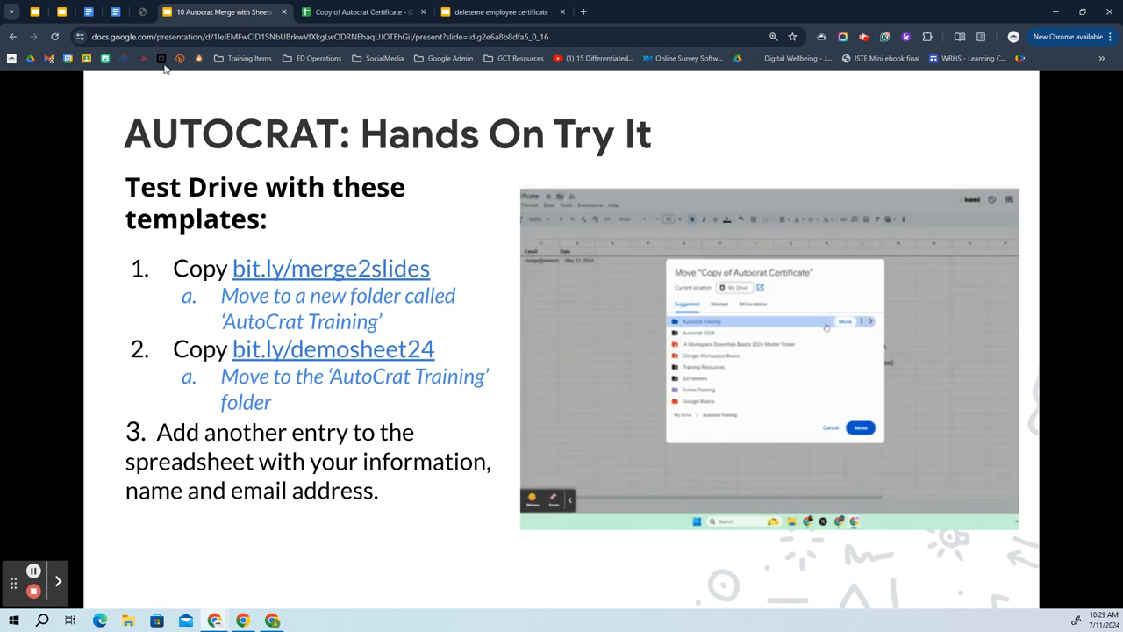
pyautogui.click(371, 11)
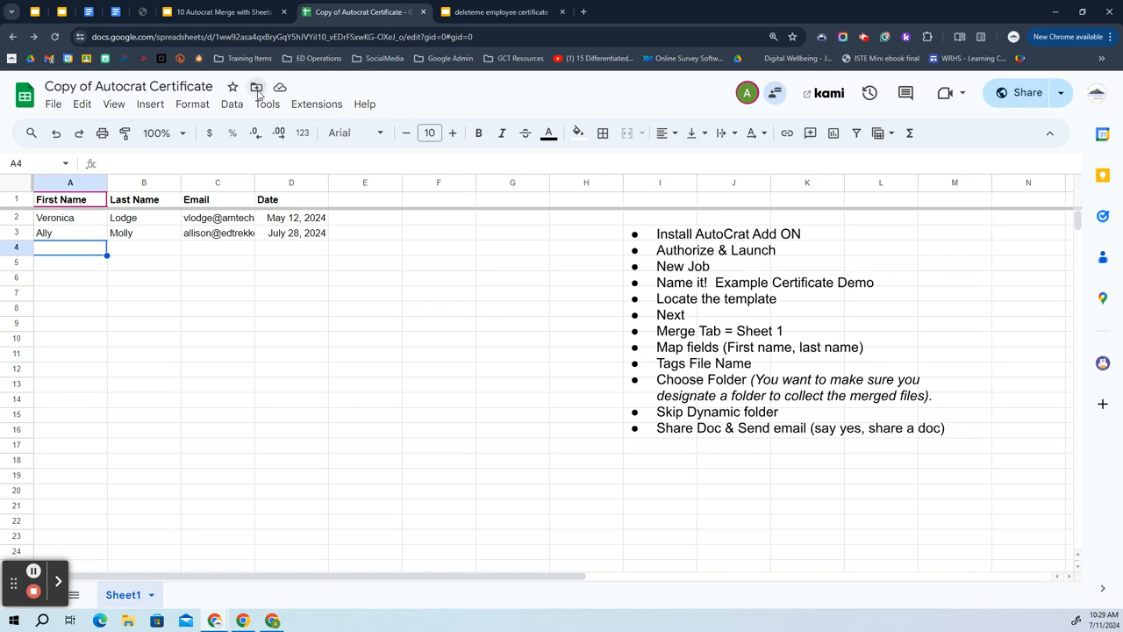
# Move 'Copy of Autocrat Certificate' from My Drive into the DeleteMe AutoCrat Training folder.
pyautogui.click(256, 89)
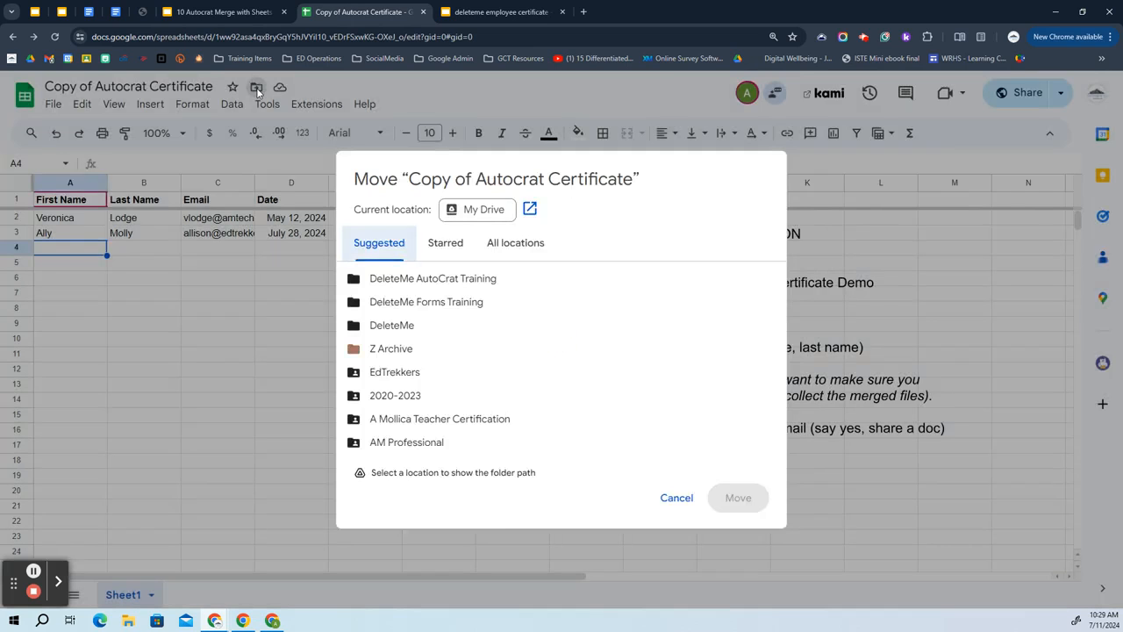
pyautogui.click(406, 281)
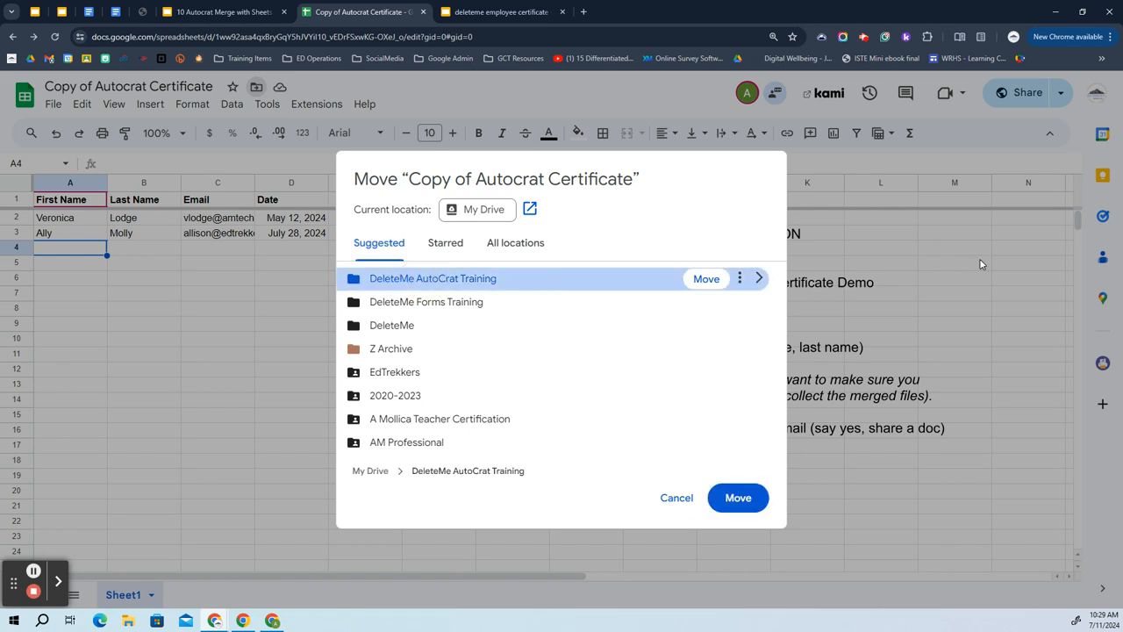
pyautogui.click(706, 278)
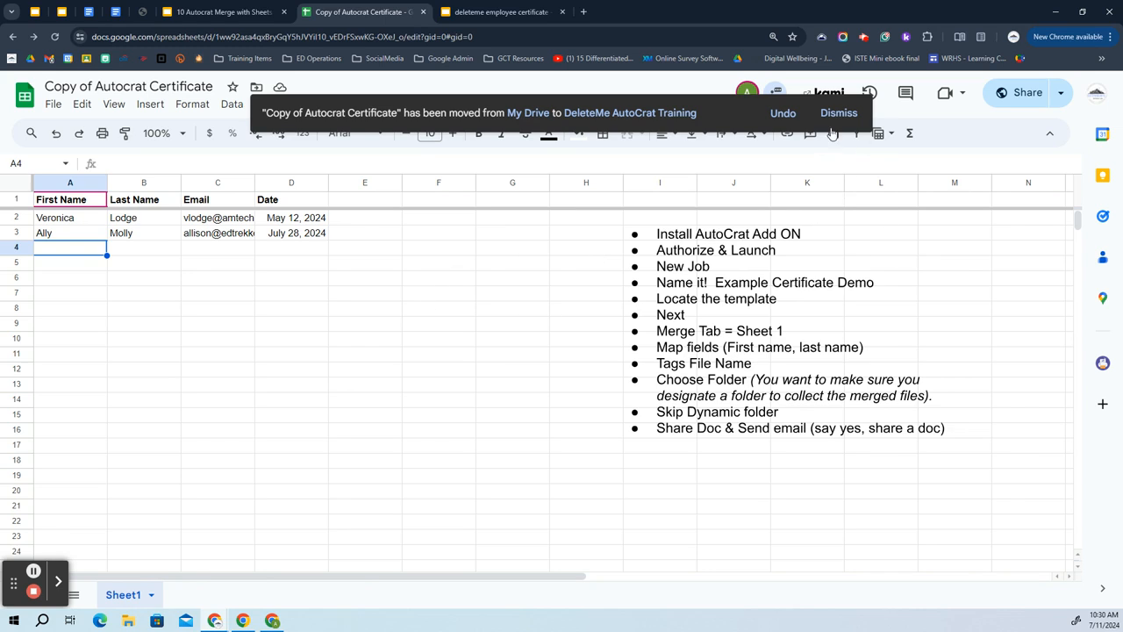
pyautogui.click(840, 113)
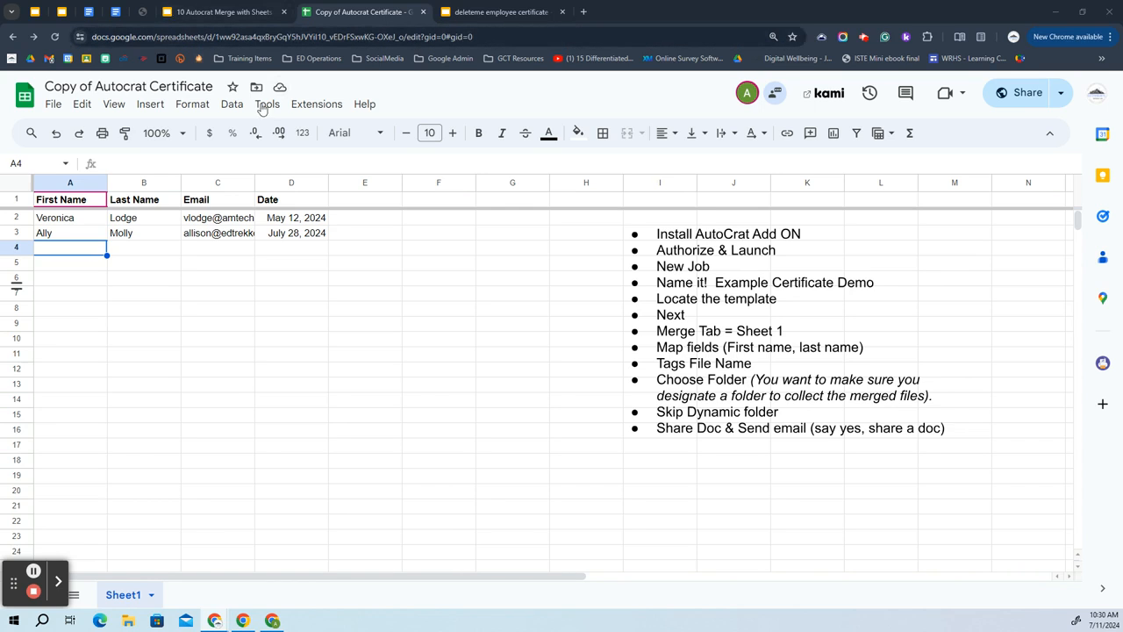
pyautogui.click(332, 103)
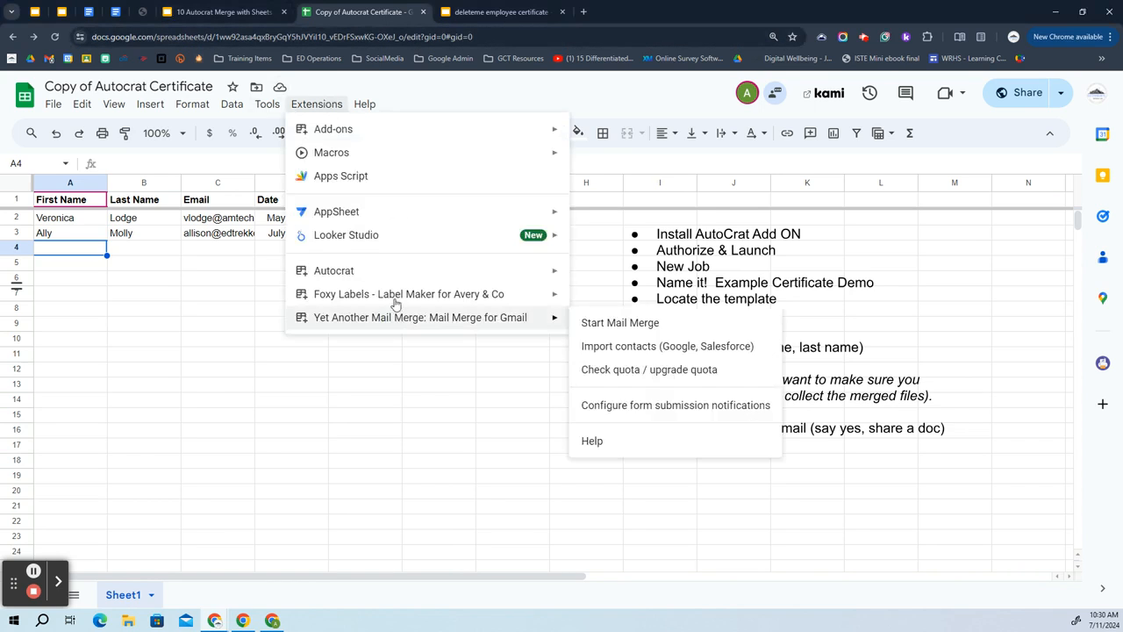
pyautogui.moveTo(365, 276)
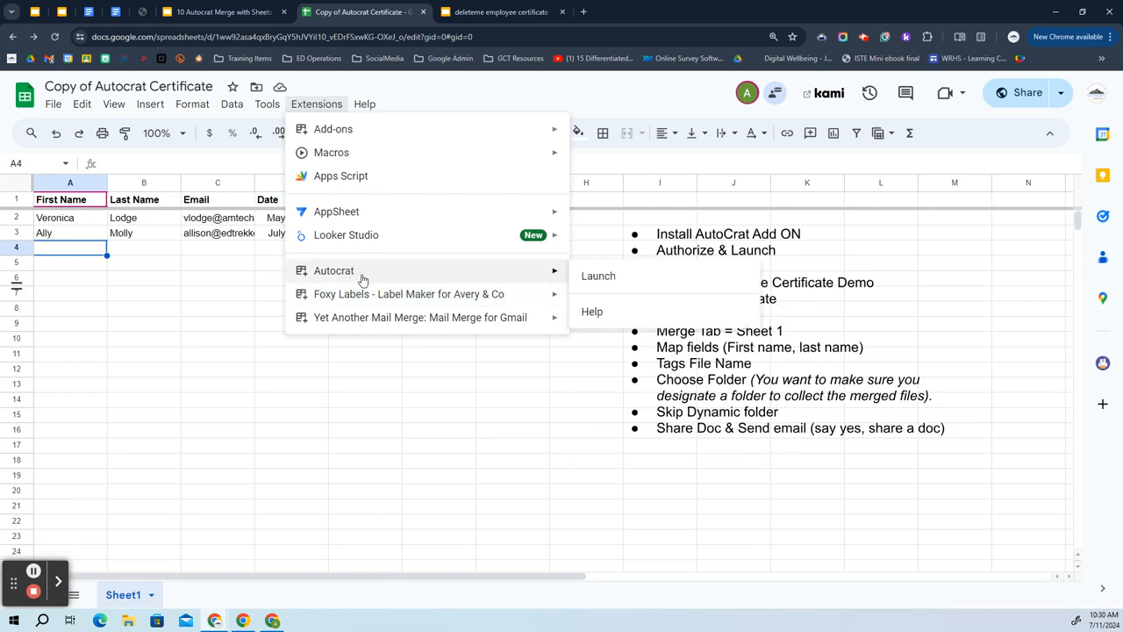
pyautogui.click(322, 388)
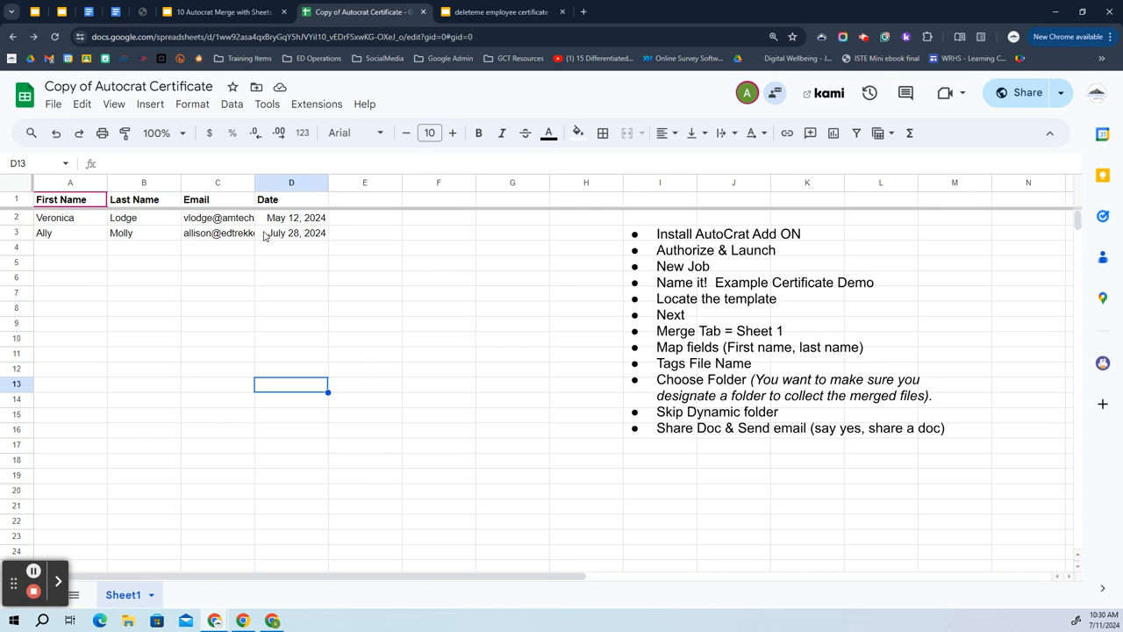
pyautogui.click(742, 295)
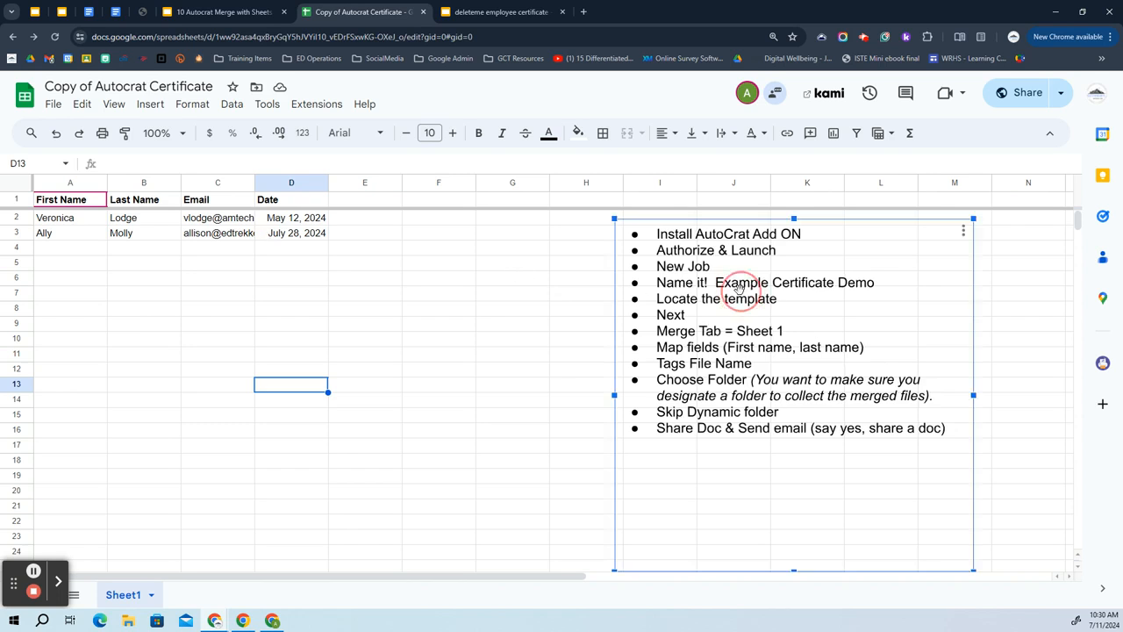
# Drag the steps list below the data into columns A–E, then launch Autocrat from Extensions.
pyautogui.moveTo(736, 270)
pyautogui.mouseDown()
pyautogui.moveTo(684, 335)
pyautogui.moveTo(299, 396)
pyautogui.moveTo(196, 379)
pyautogui.mouseUp()
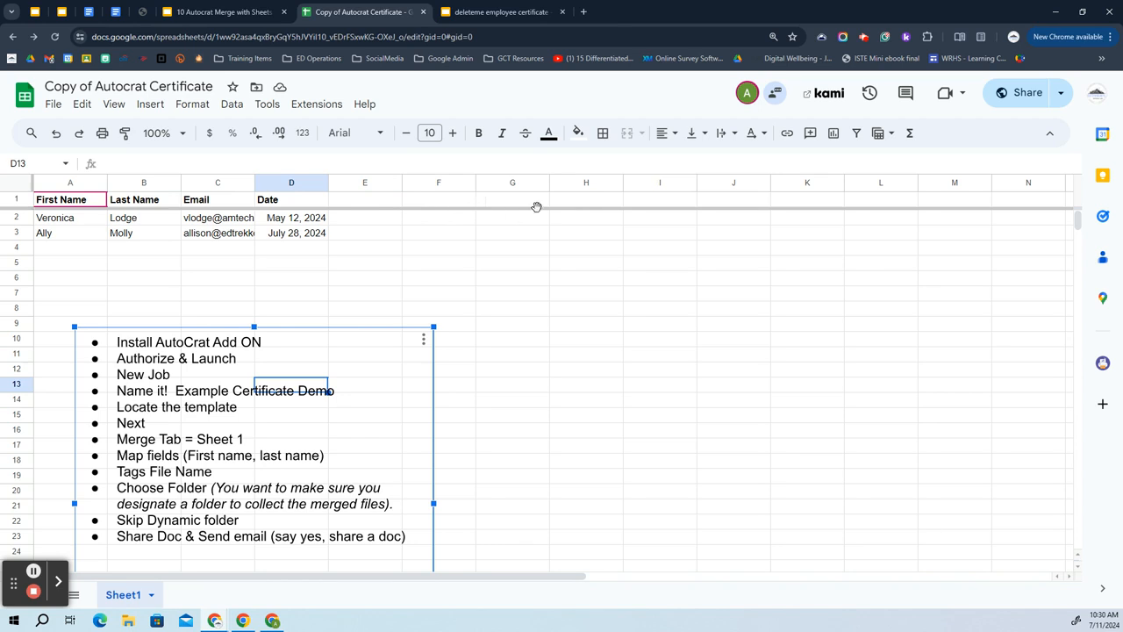
pyautogui.click(327, 104)
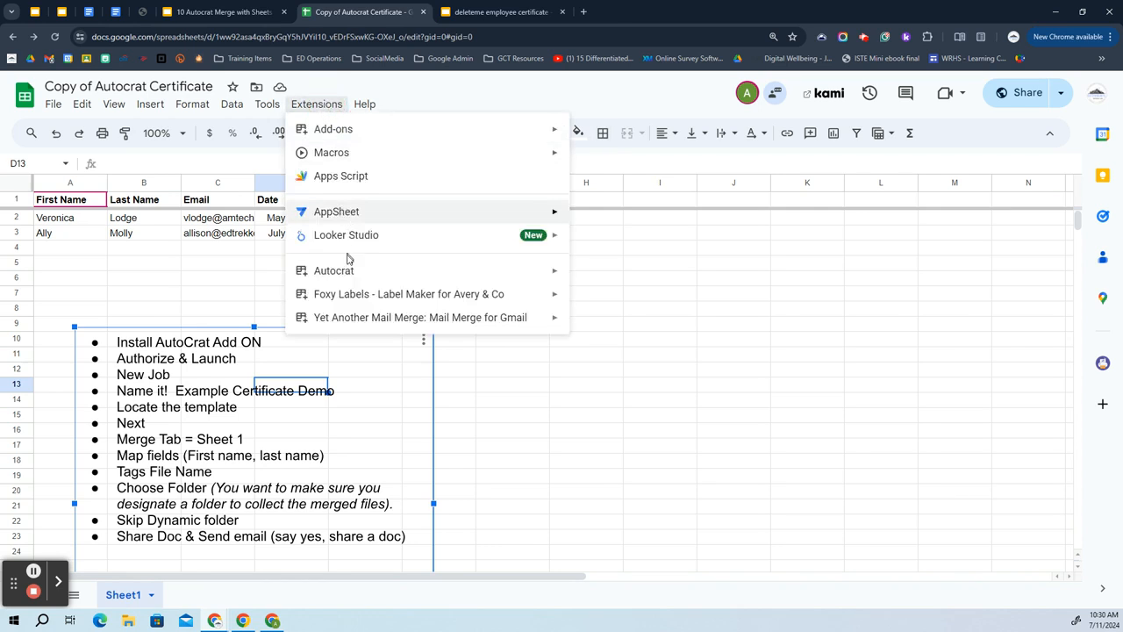
pyautogui.moveTo(347, 277)
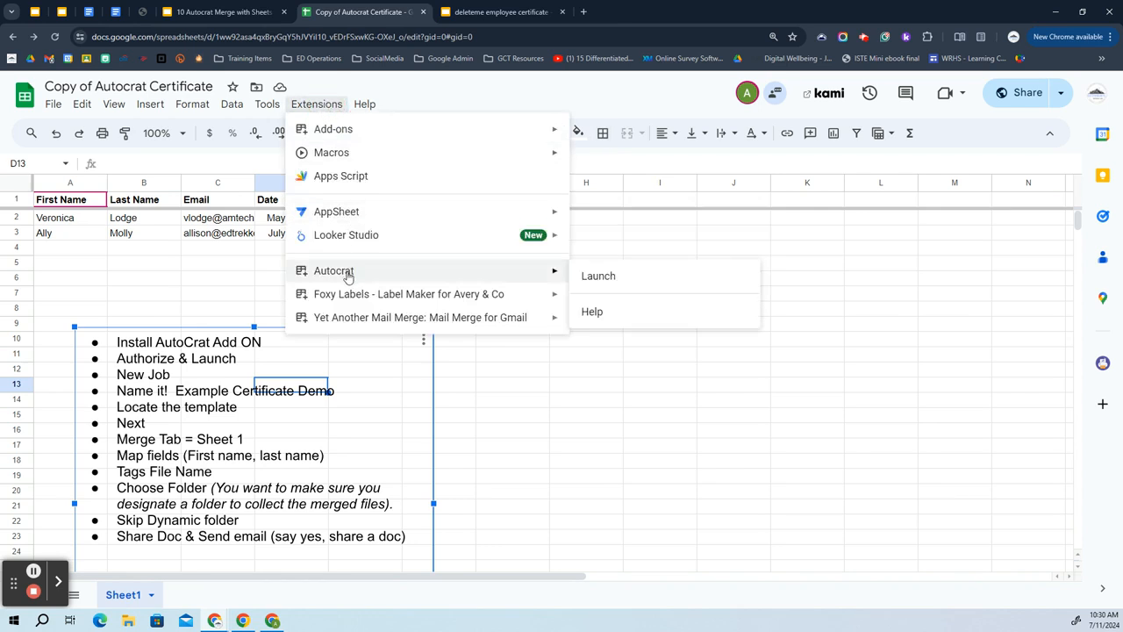
pyautogui.click(598, 278)
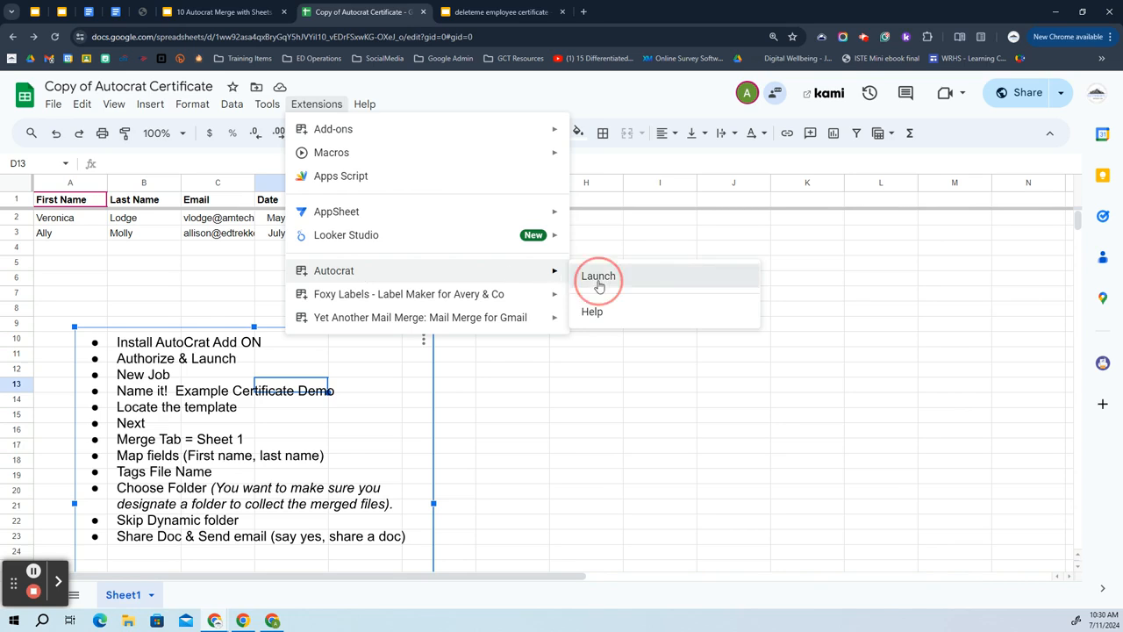
pyautogui.click(250, 10)
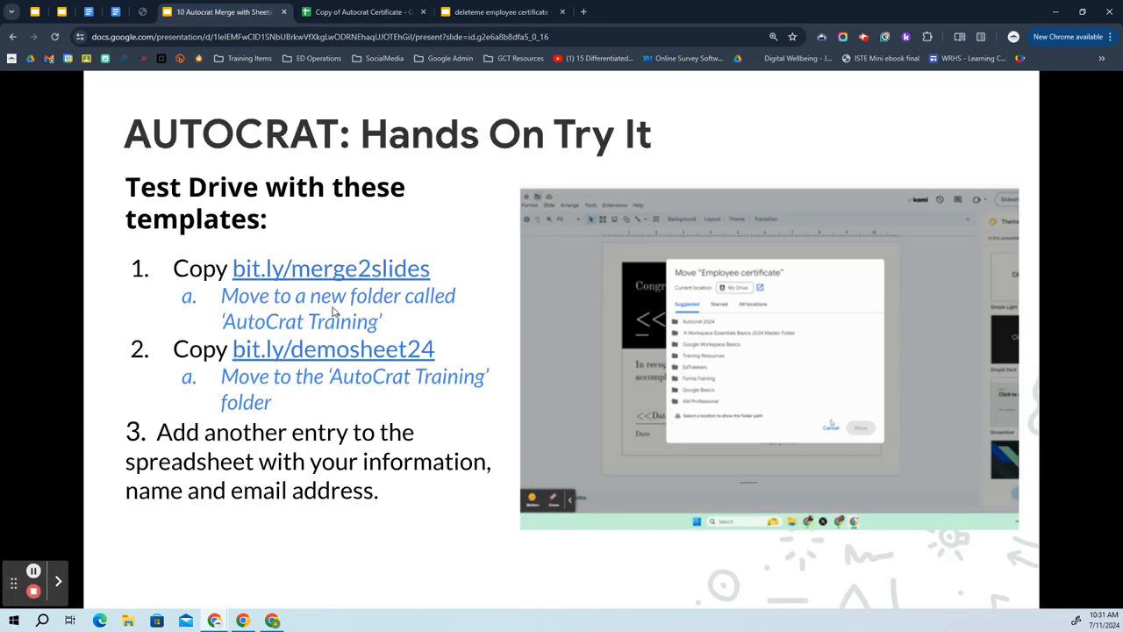
# Advance the tutorial to '1. Open Autocrat & Create a New Job', then return to the spreadsheet.
pyautogui.click(333, 313)
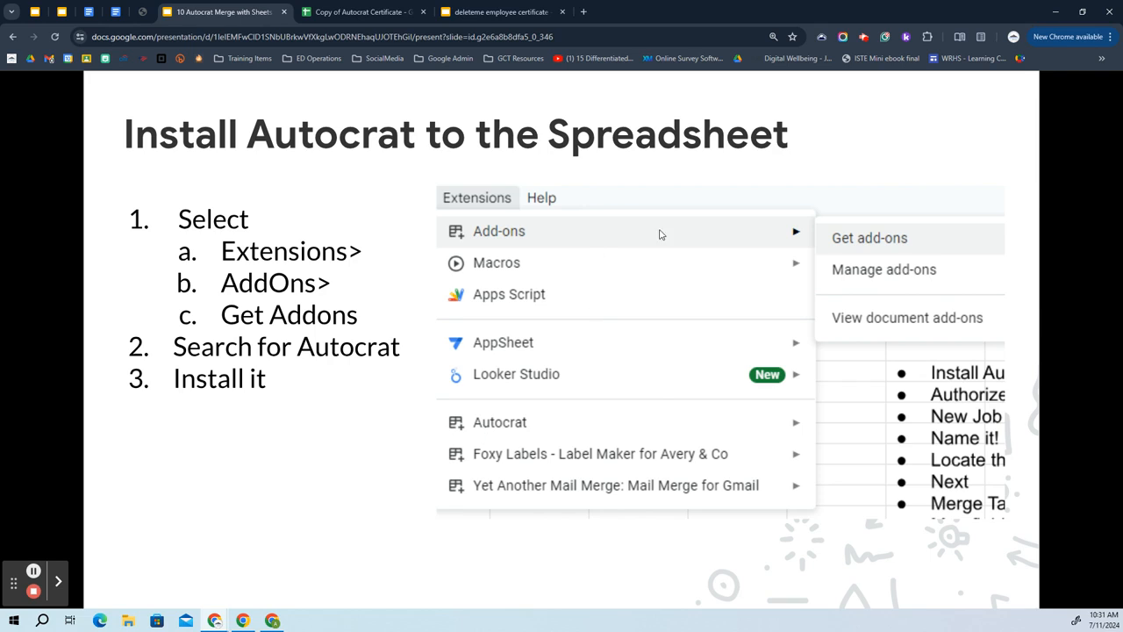
pyautogui.click(347, 508)
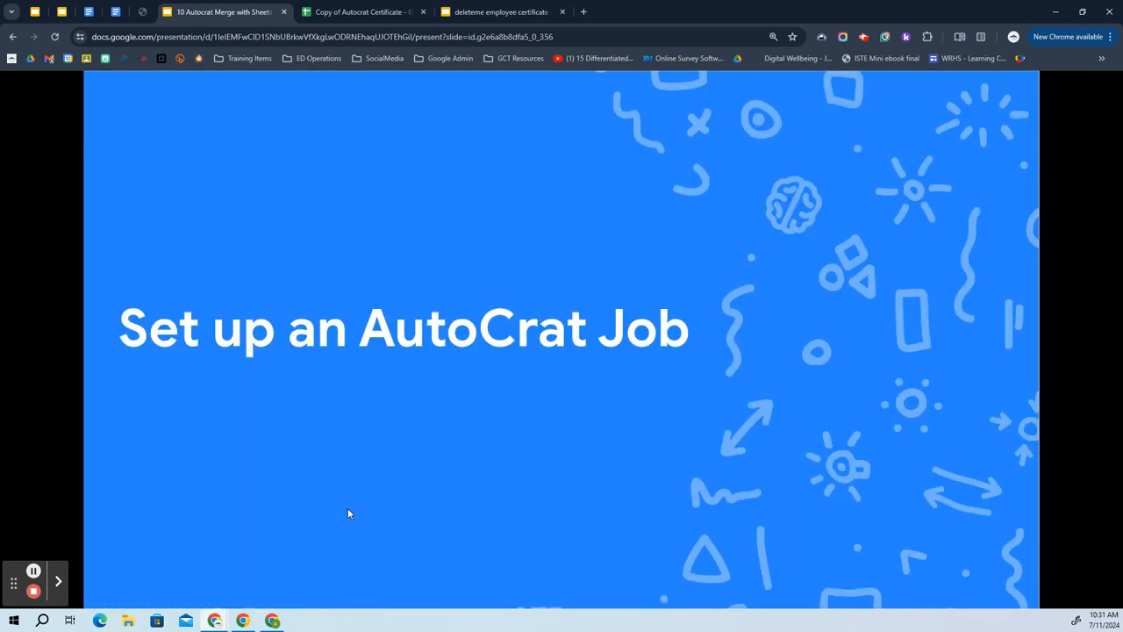
pyautogui.click(313, 463)
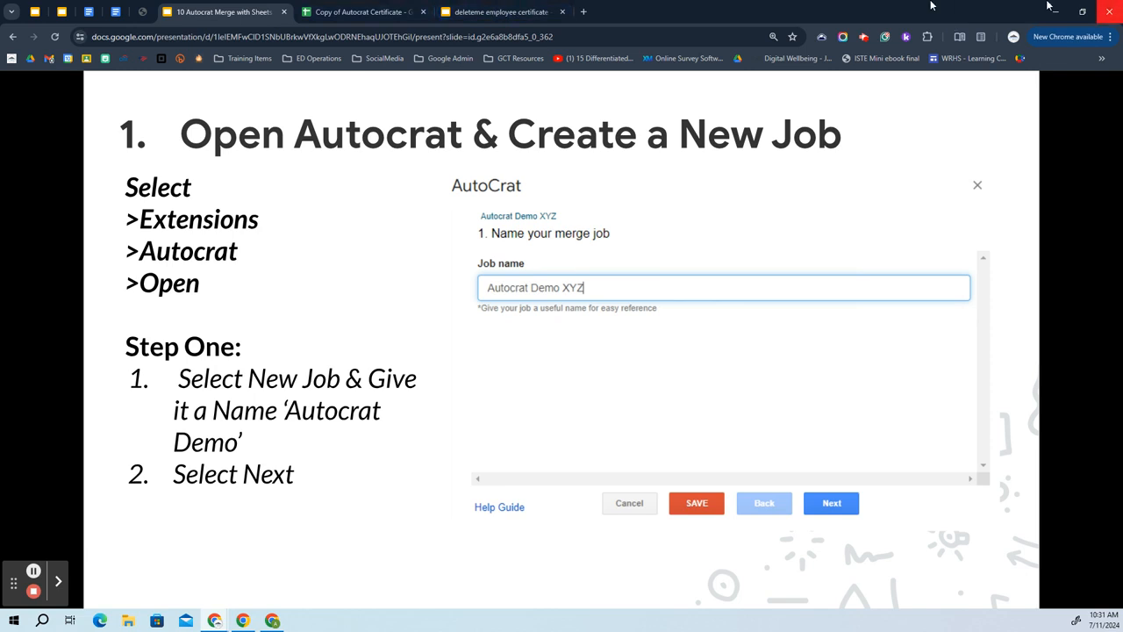
pyautogui.click(363, 10)
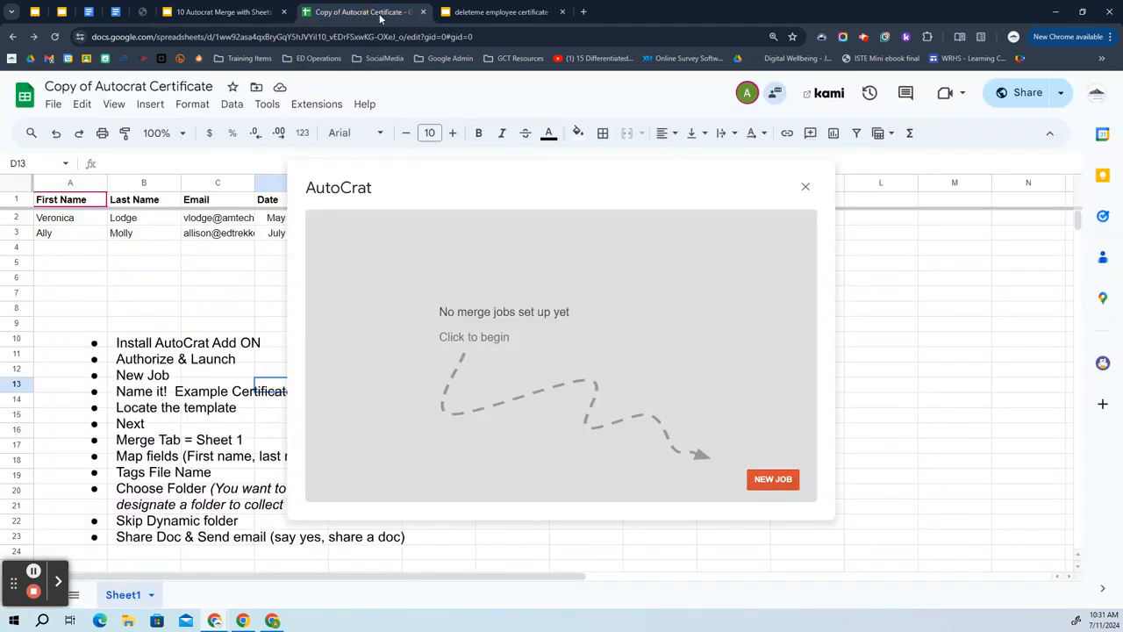
# Create a new AutoCrat job named 'AutoCrat Demo Recording on July 10' and continue to template selection.
pyautogui.click(773, 479)
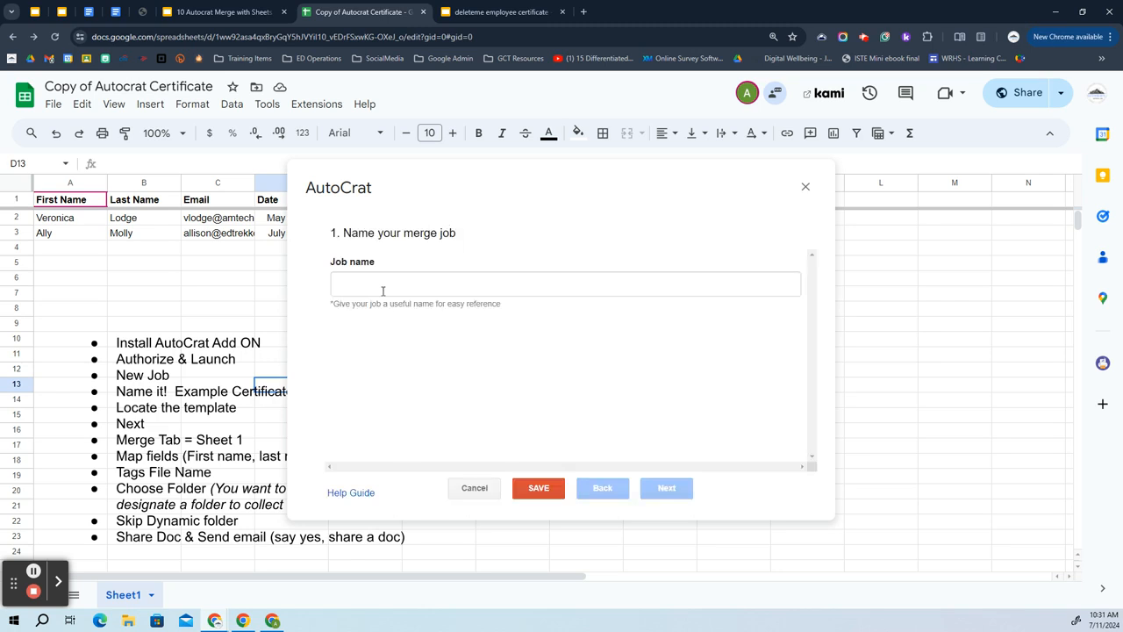
pyautogui.click(383, 290)
pyautogui.write('Au')
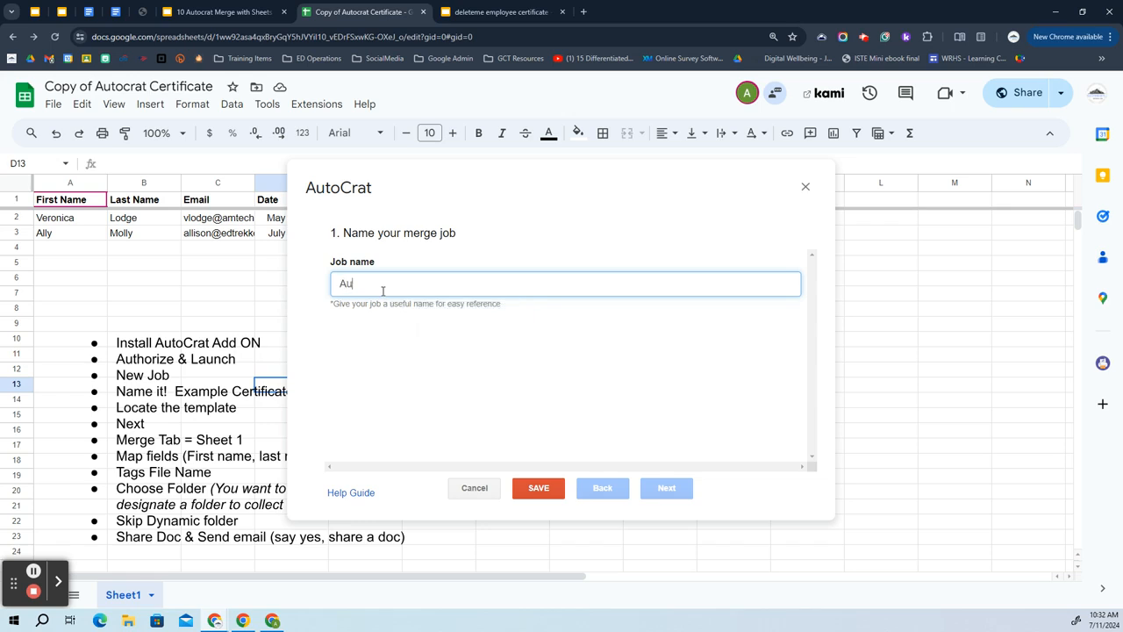
pyautogui.write('toCraat')
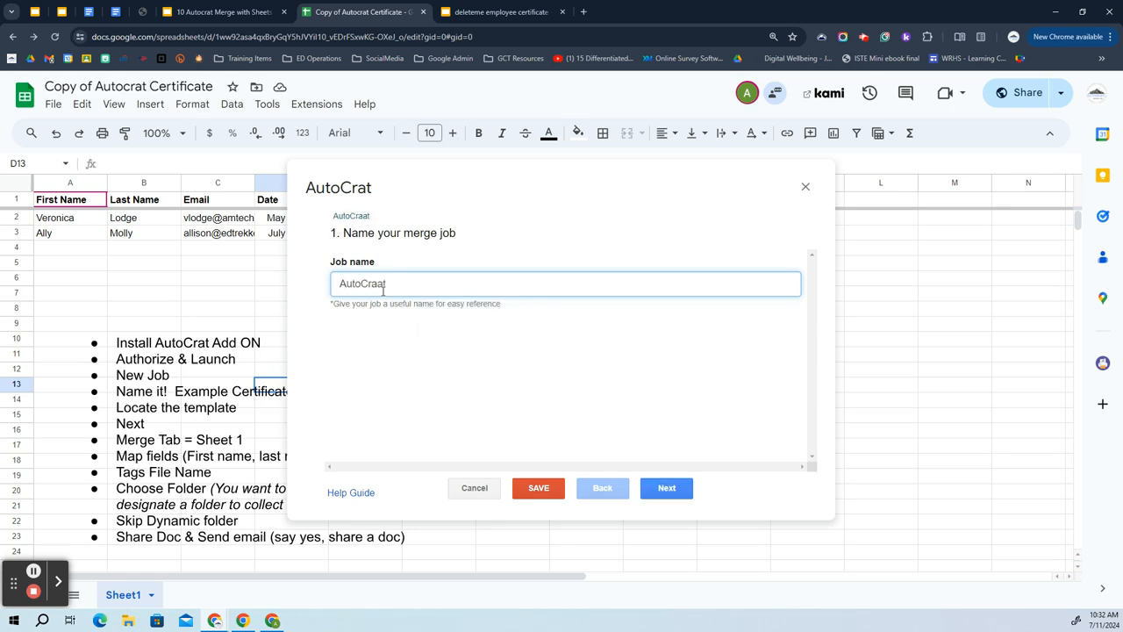
pyautogui.press('BackSpace')
pyautogui.press('BackSpace')
pyautogui.write('t Demo Recording on Ju')
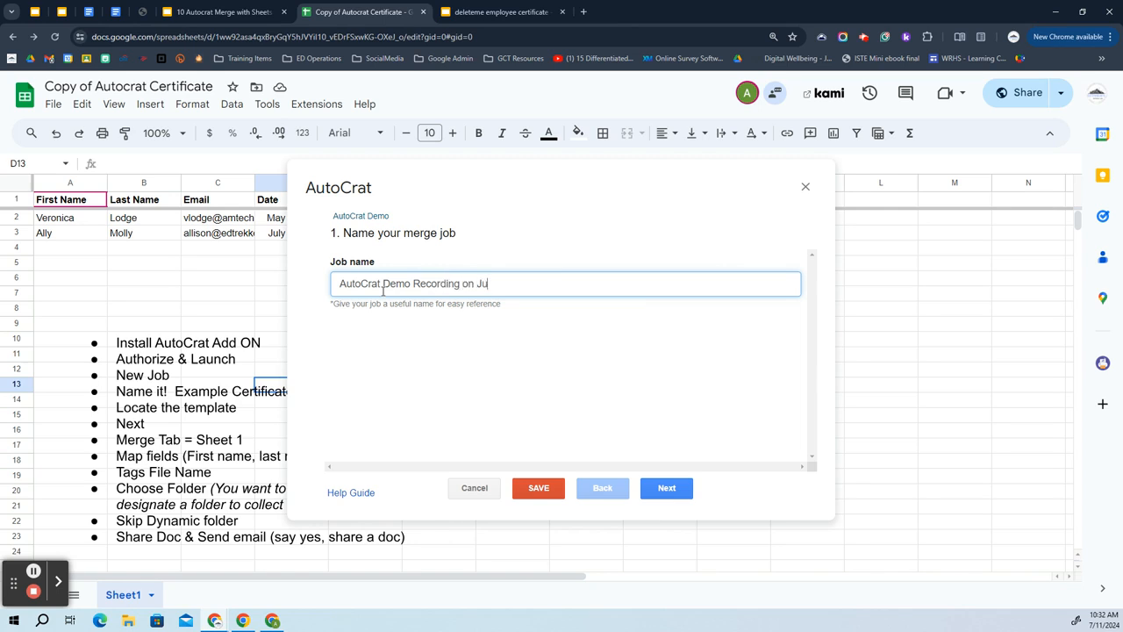
pyautogui.write('ly 10')
pyautogui.click(670, 489)
pyautogui.click(230, 12)
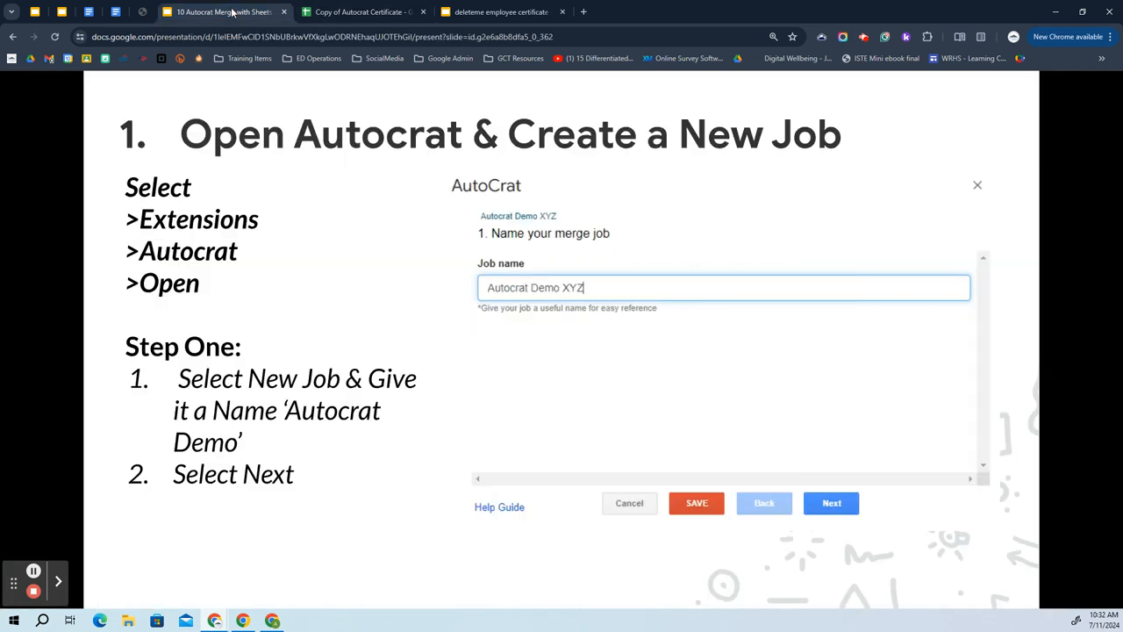
# Advance the tutorial to 'Step 2. Choose the Template', glance at the certificate template, then return to the sheet.
pyautogui.click(290, 304)
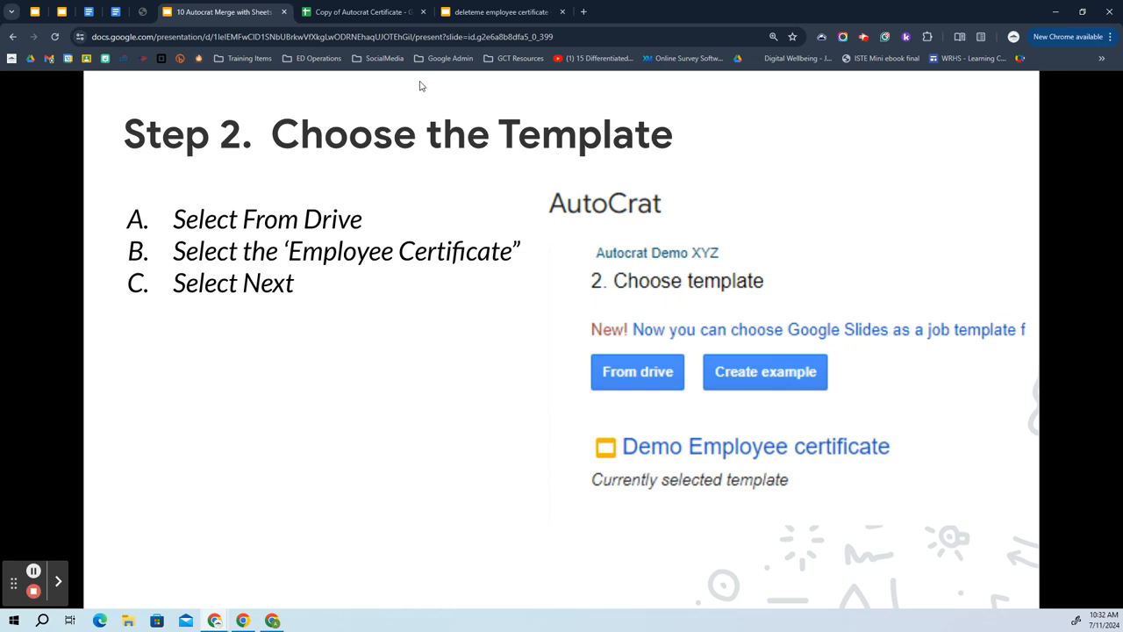
pyautogui.click(496, 12)
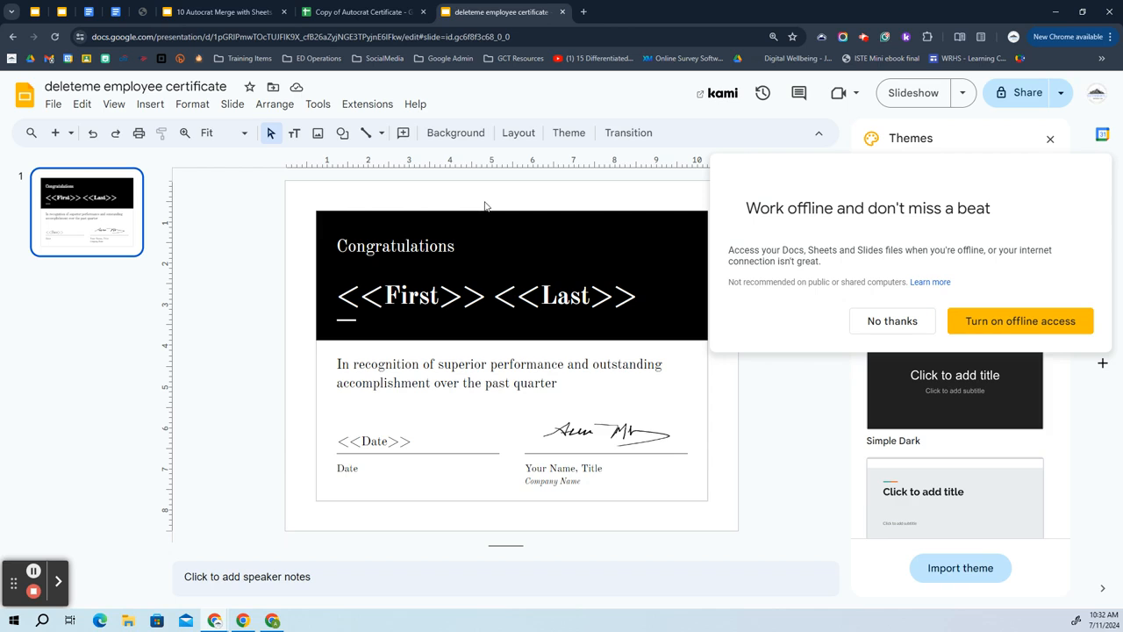
pyautogui.click(244, 11)
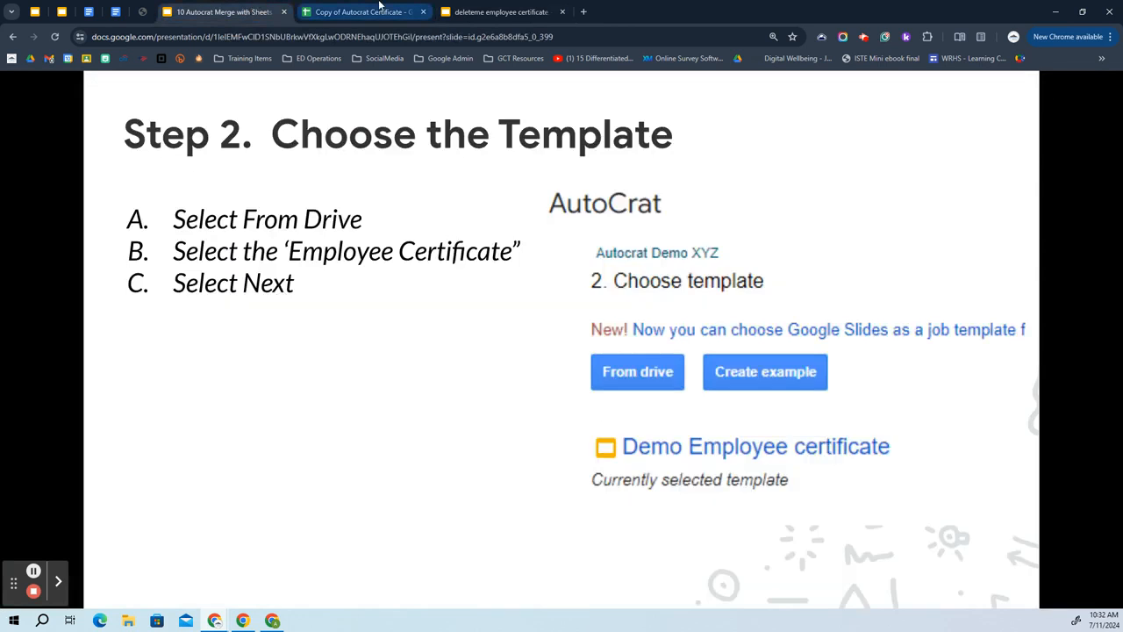
pyautogui.click(377, 11)
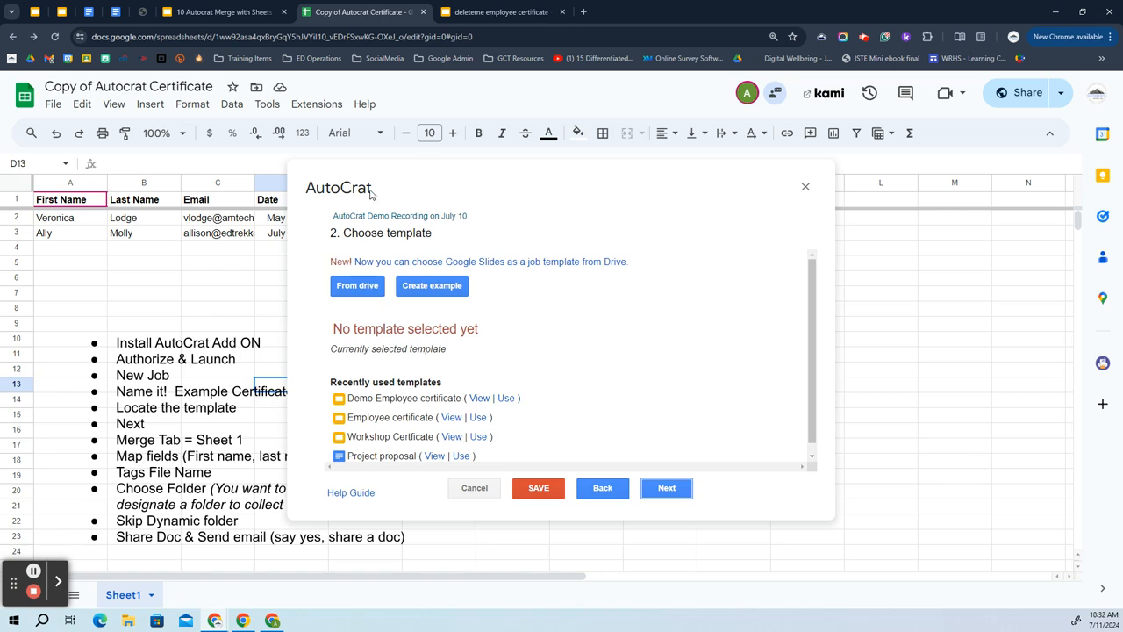
# Select the deleteme employee certificate from Drive as the job template and continue to field mapping.
pyautogui.click(357, 291)
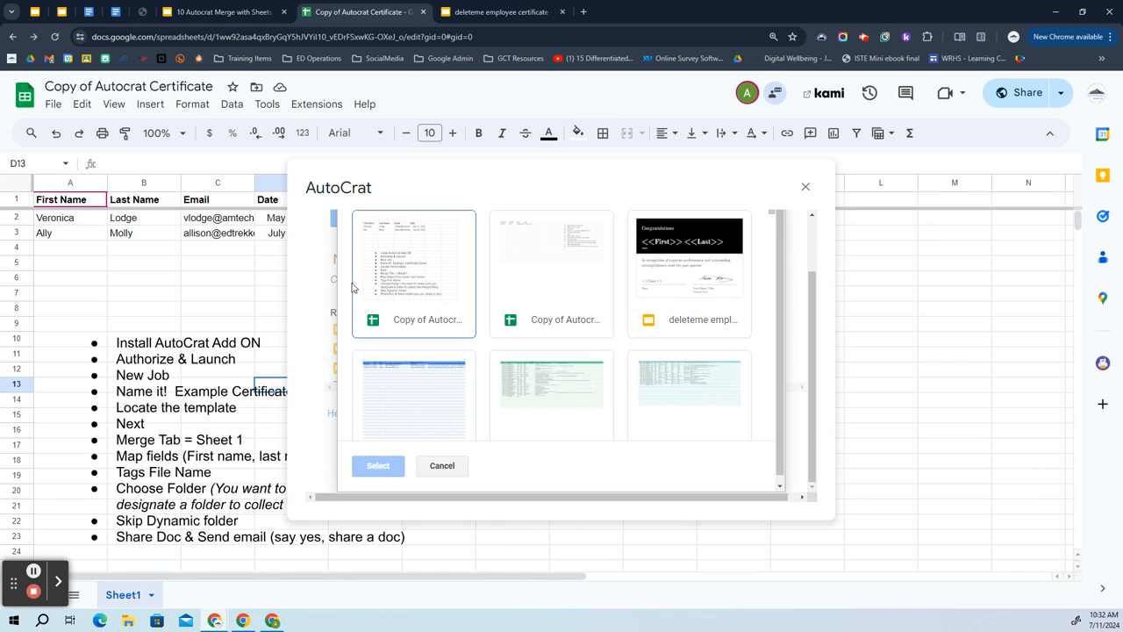
pyautogui.click(702, 307)
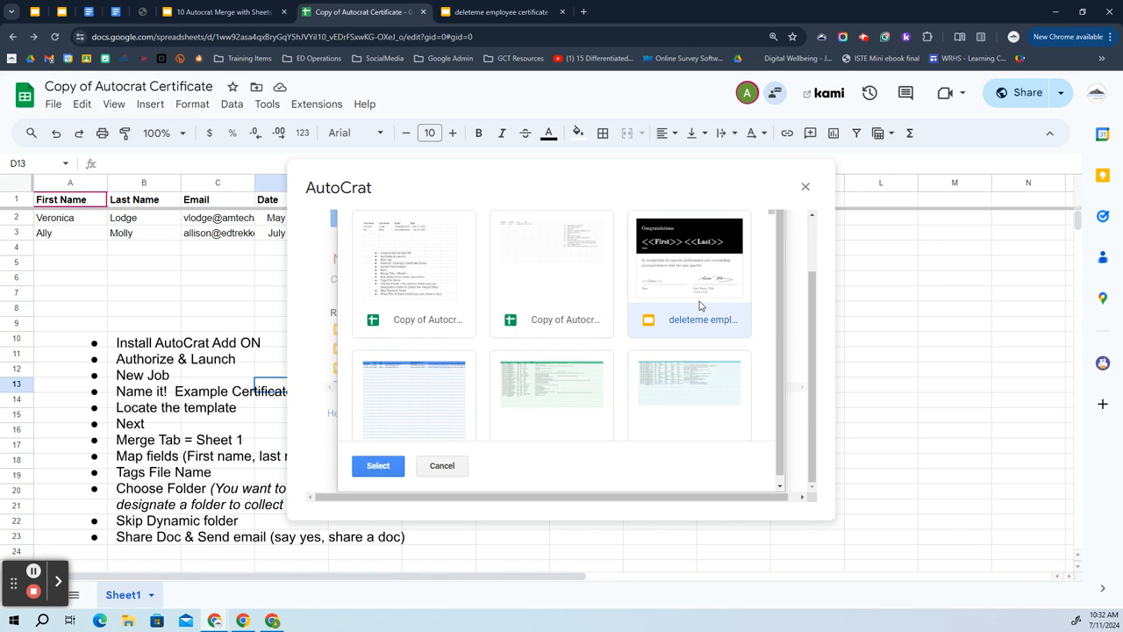
pyautogui.click(376, 465)
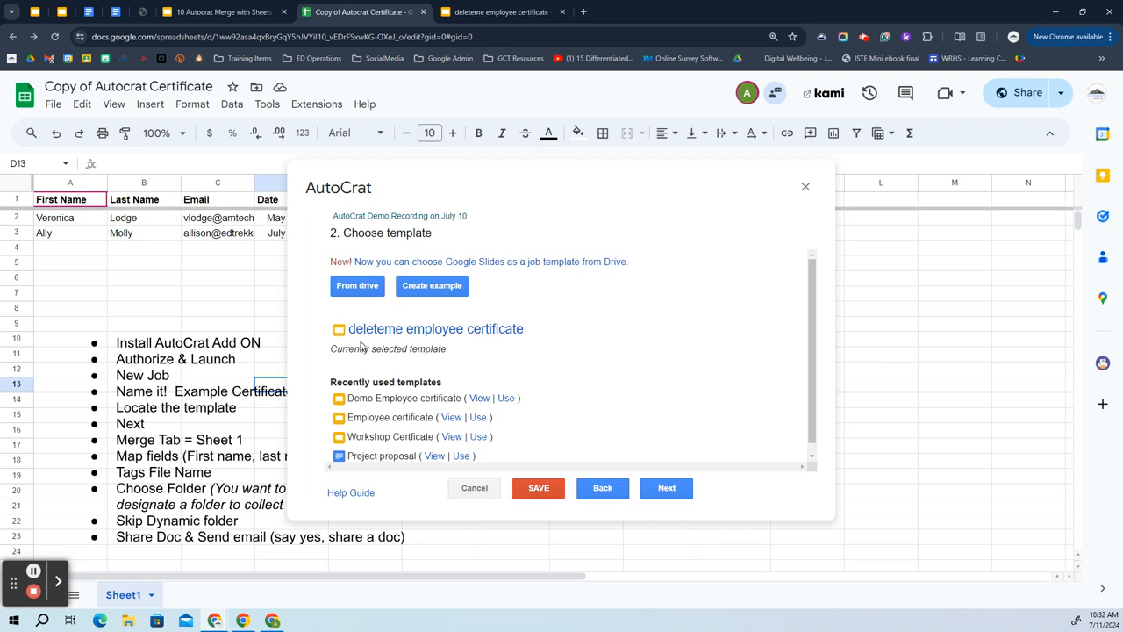
pyautogui.click(666, 487)
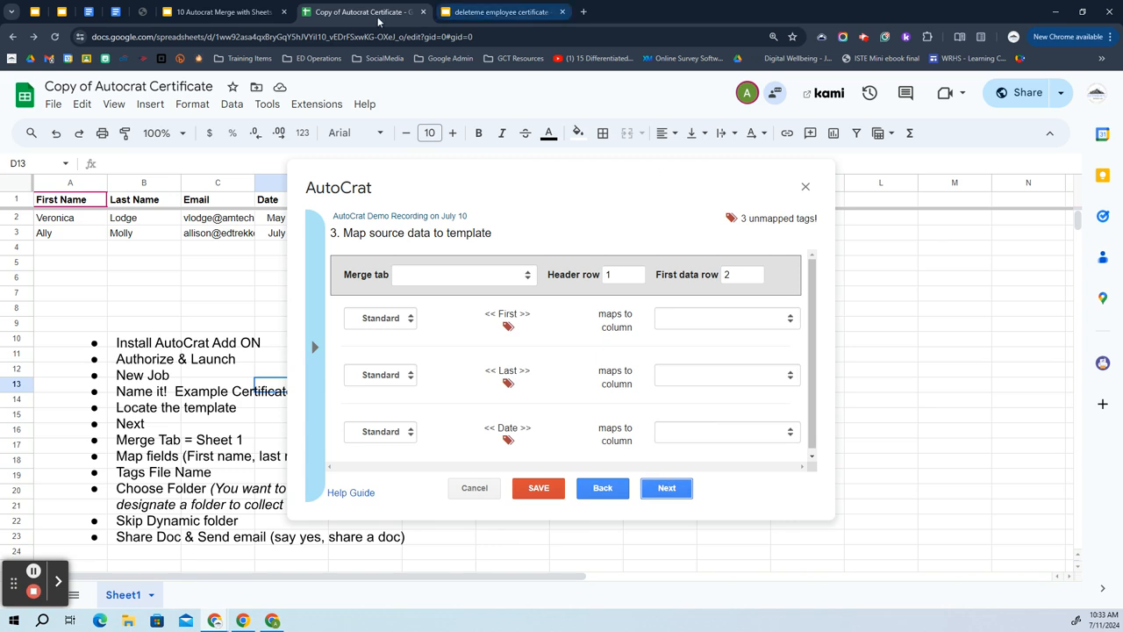
pyautogui.click(221, 11)
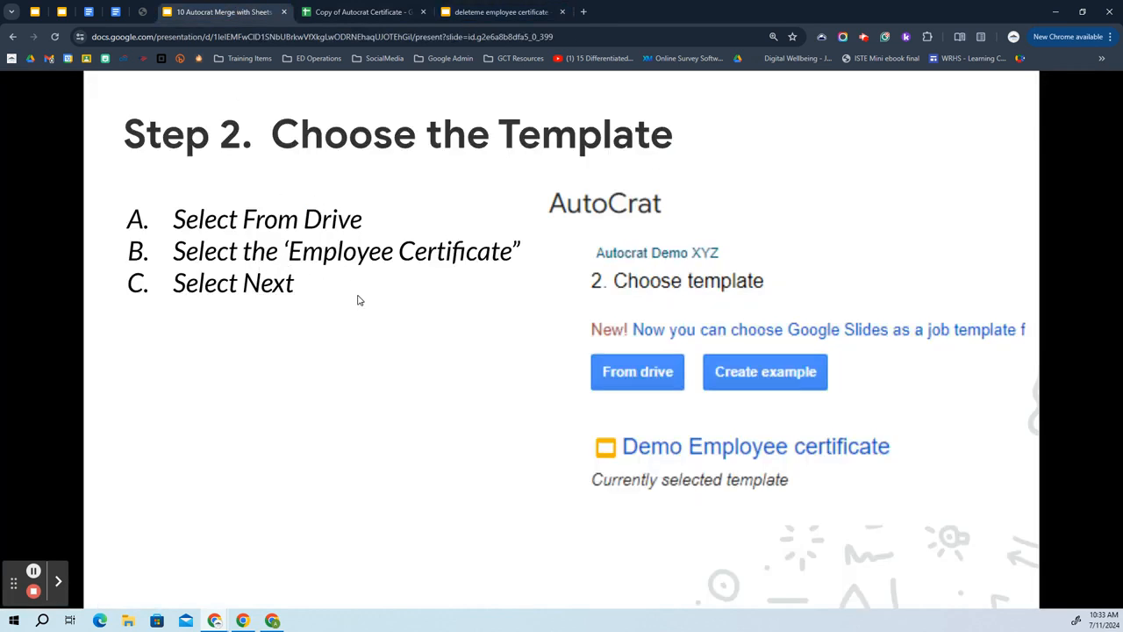
# Advance the tutorial to Step 3, check the certificate's <<First>>, <<Last>> and <<Date>> tags, then return to the spreadsheet.
pyautogui.click(312, 350)
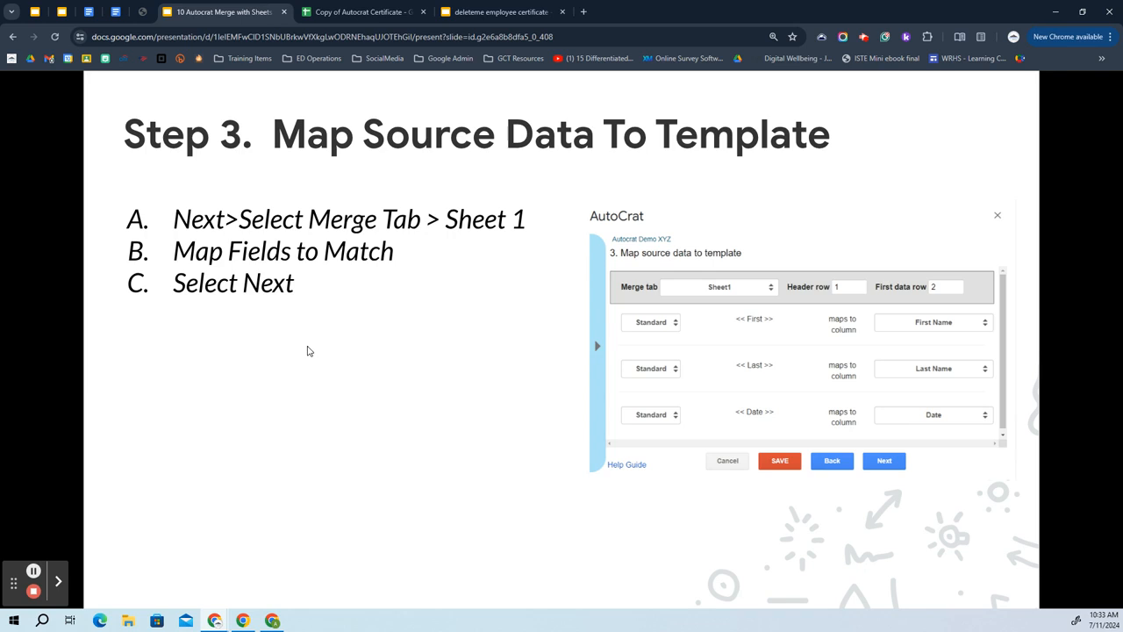
pyautogui.click(496, 11)
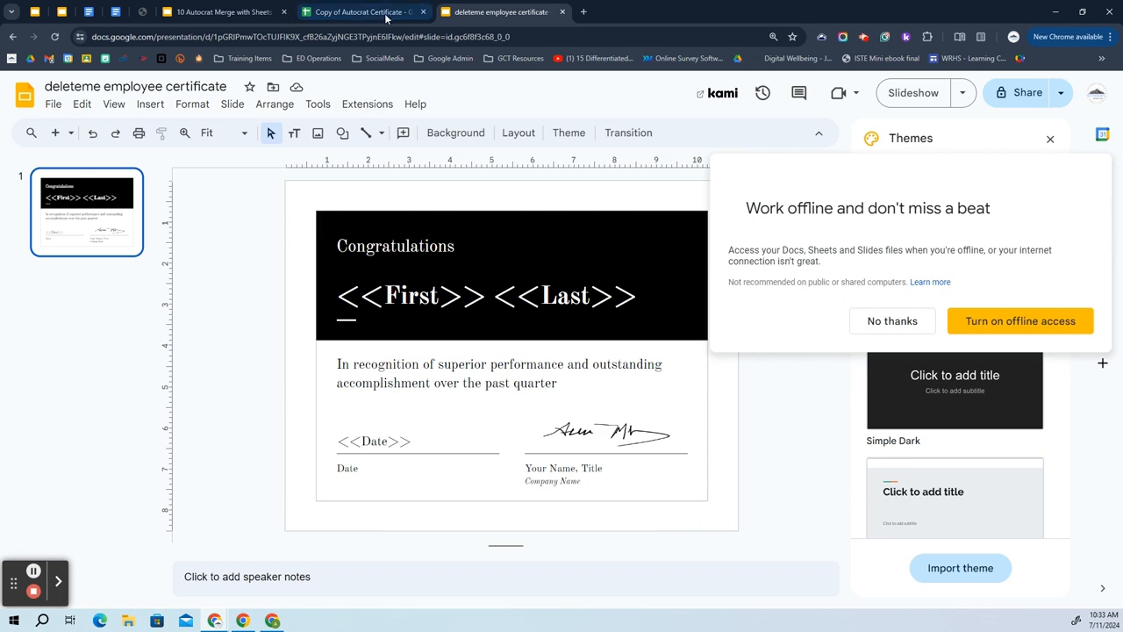
pyautogui.click(355, 11)
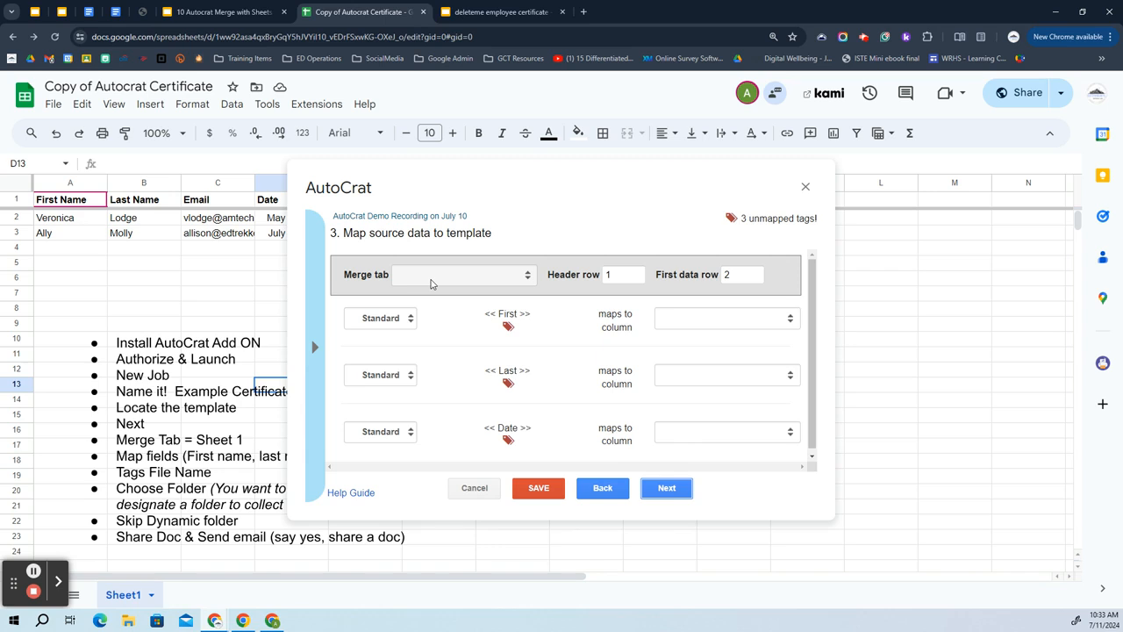
# Merge from Sheet1, mapping <<First>> to First Name and <<Last>> to Last Name.
pyautogui.click(431, 282)
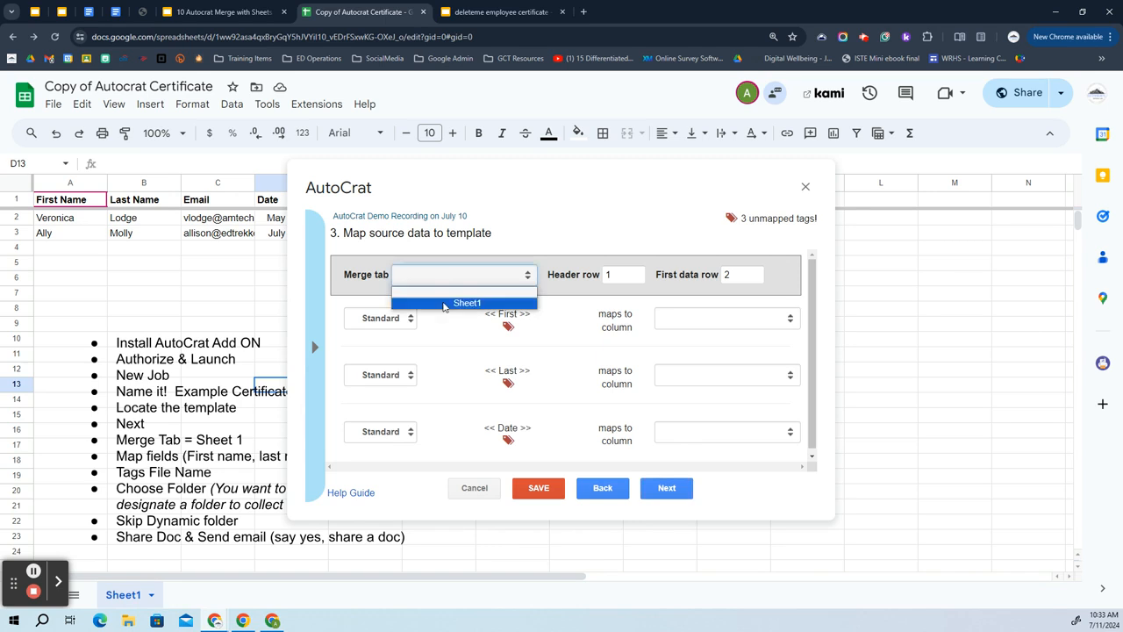
pyautogui.click(447, 303)
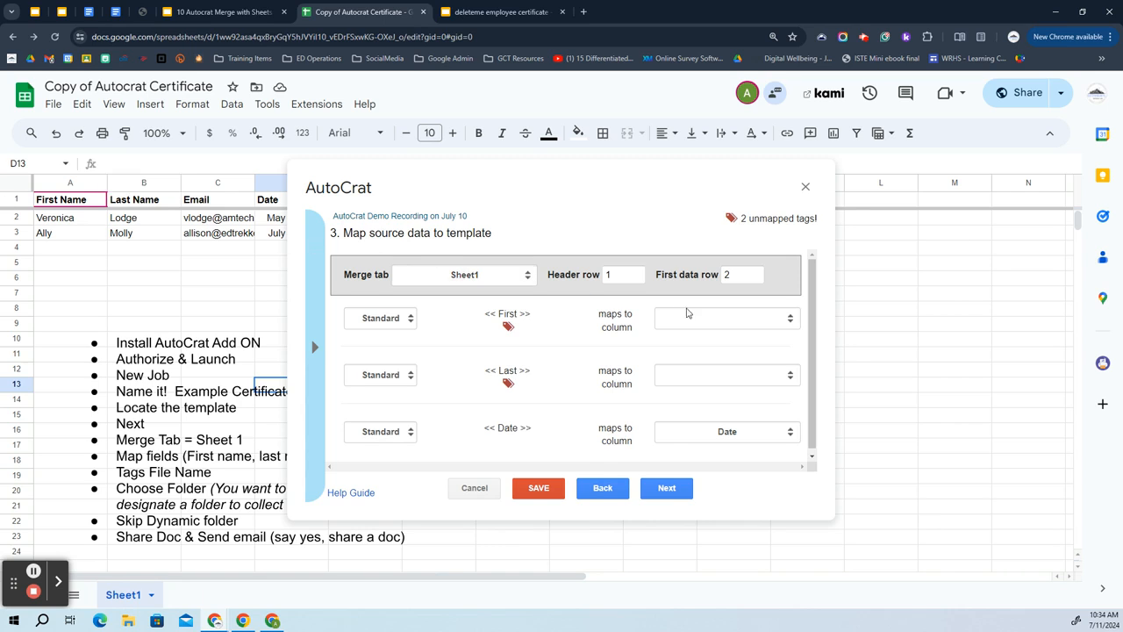
pyautogui.click(702, 317)
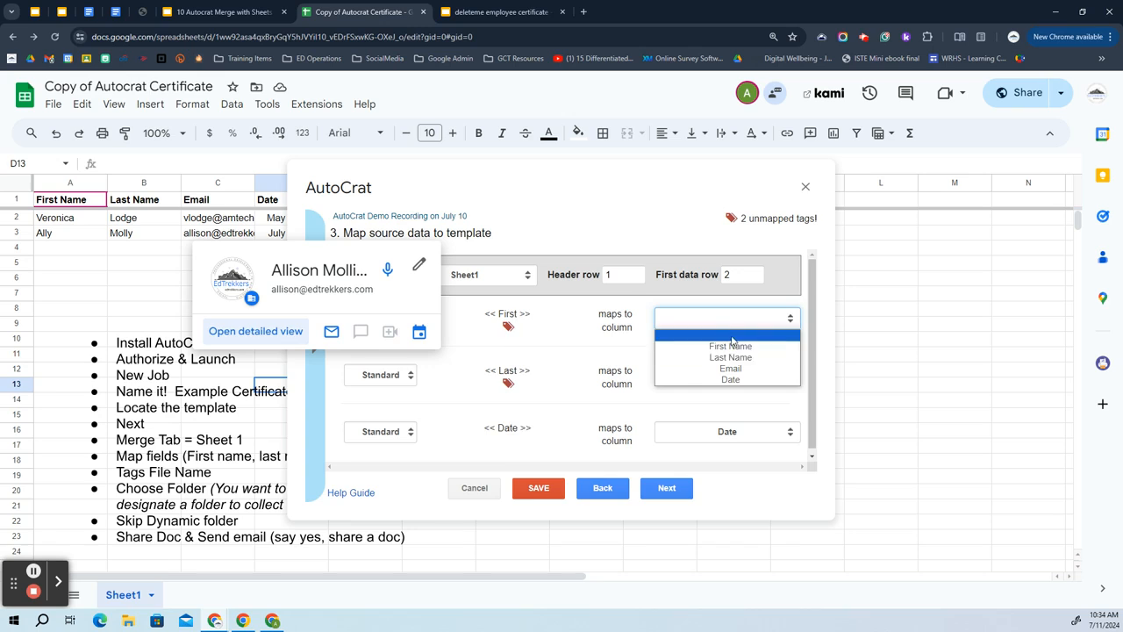
pyautogui.click(733, 347)
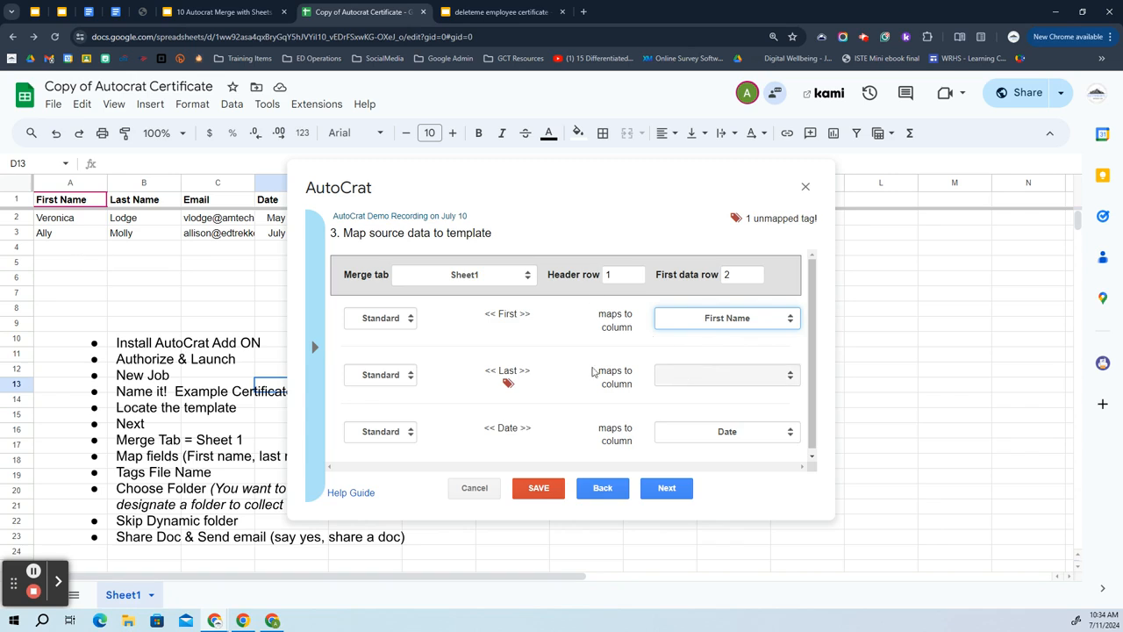
pyautogui.click(754, 368)
pyautogui.click(727, 410)
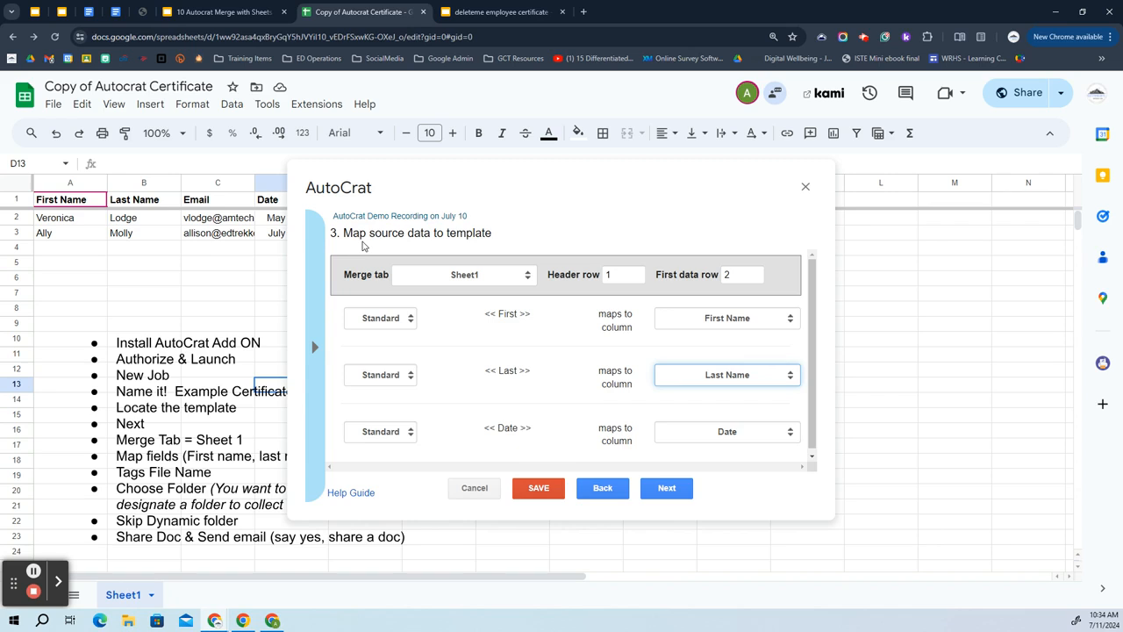
pyautogui.click(228, 12)
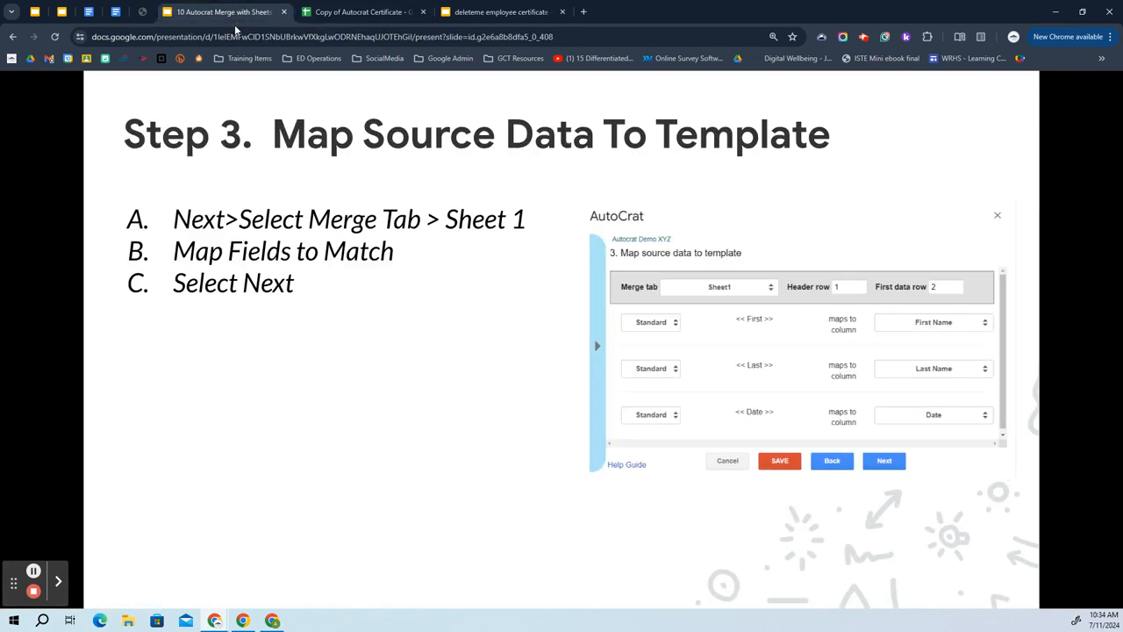
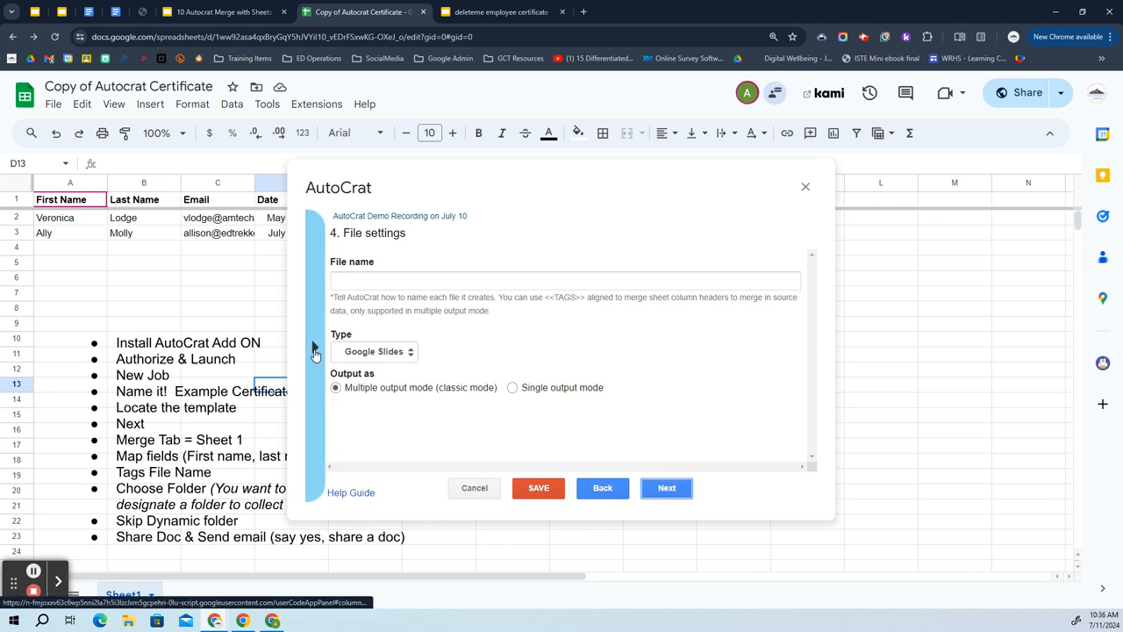
# Name the merged files '<<Last Name>> Certificate Demo' using the copied Last Name tag.
pyautogui.click(314, 351)
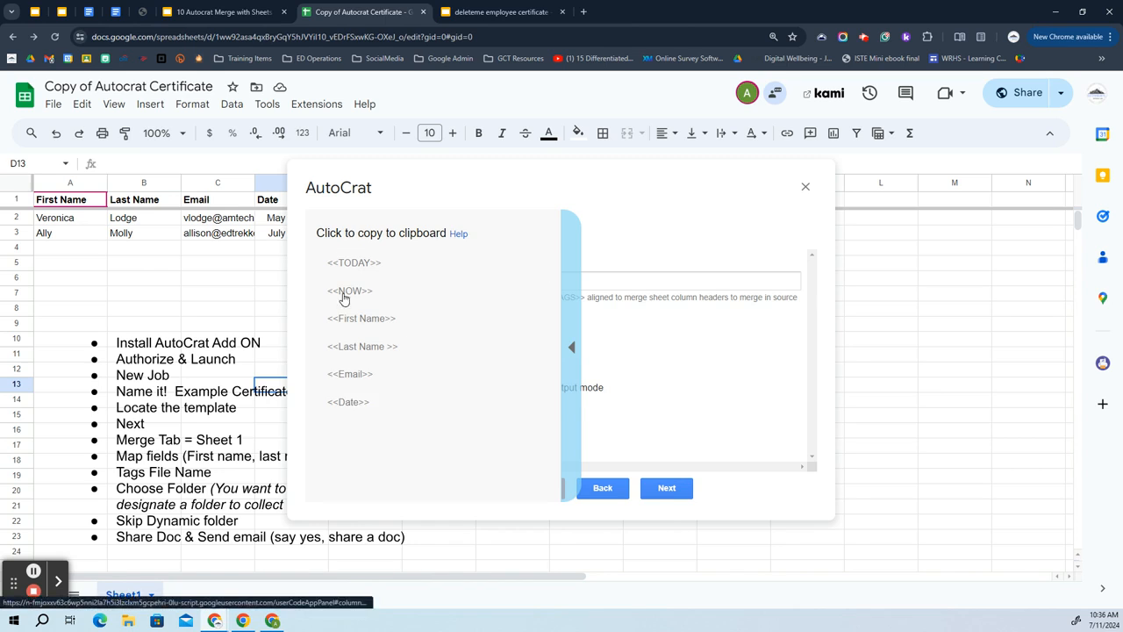
pyautogui.click(367, 352)
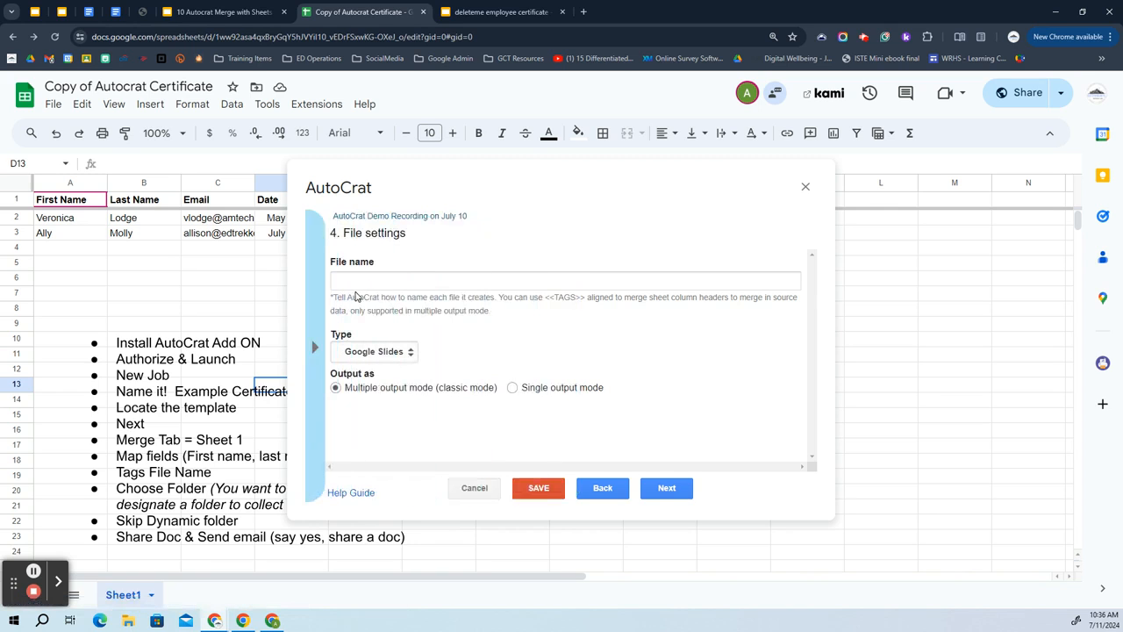
pyautogui.click(352, 281)
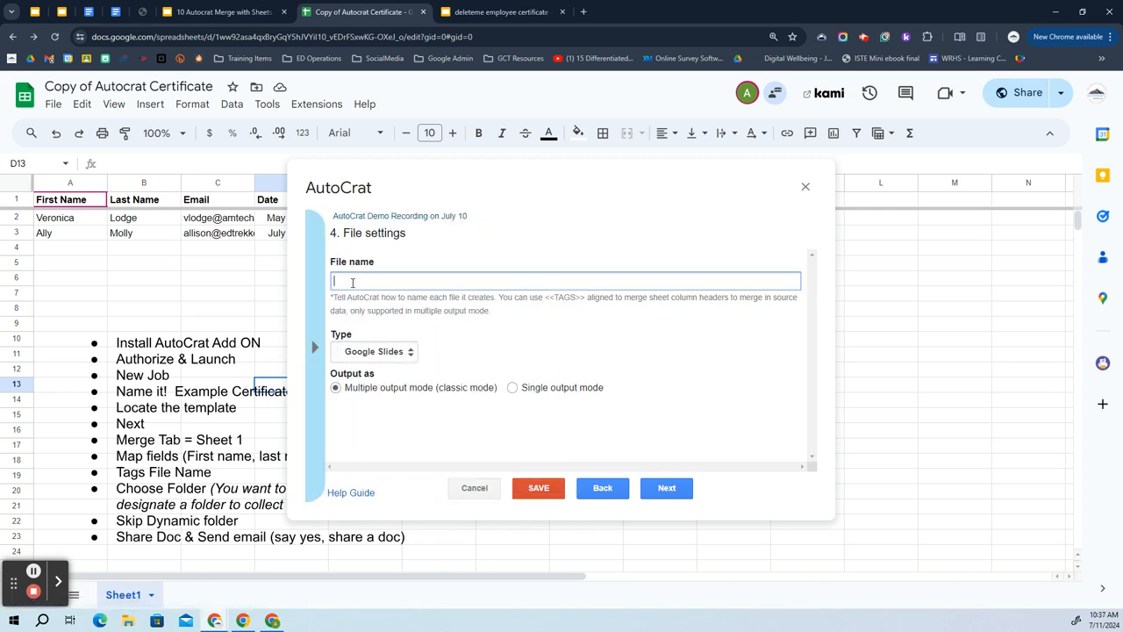
pyautogui.write('<<Last Name >>')
pyautogui.rightClick(429, 285)
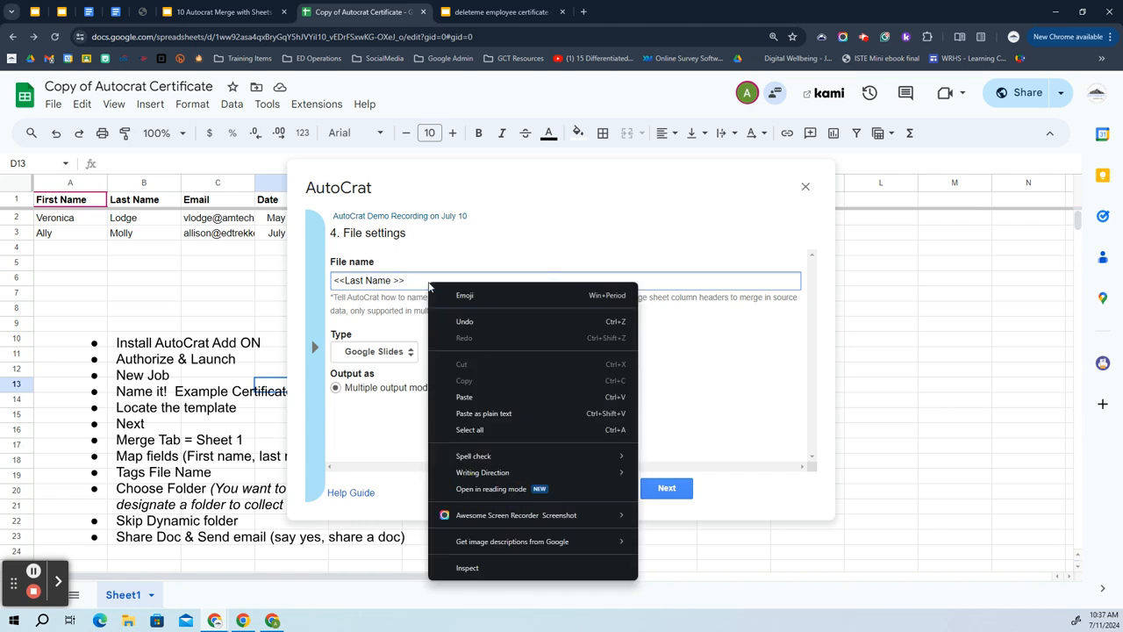
pyautogui.click(474, 397)
pyautogui.moveTo(475, 280); pyautogui.dragTo(405, 279)
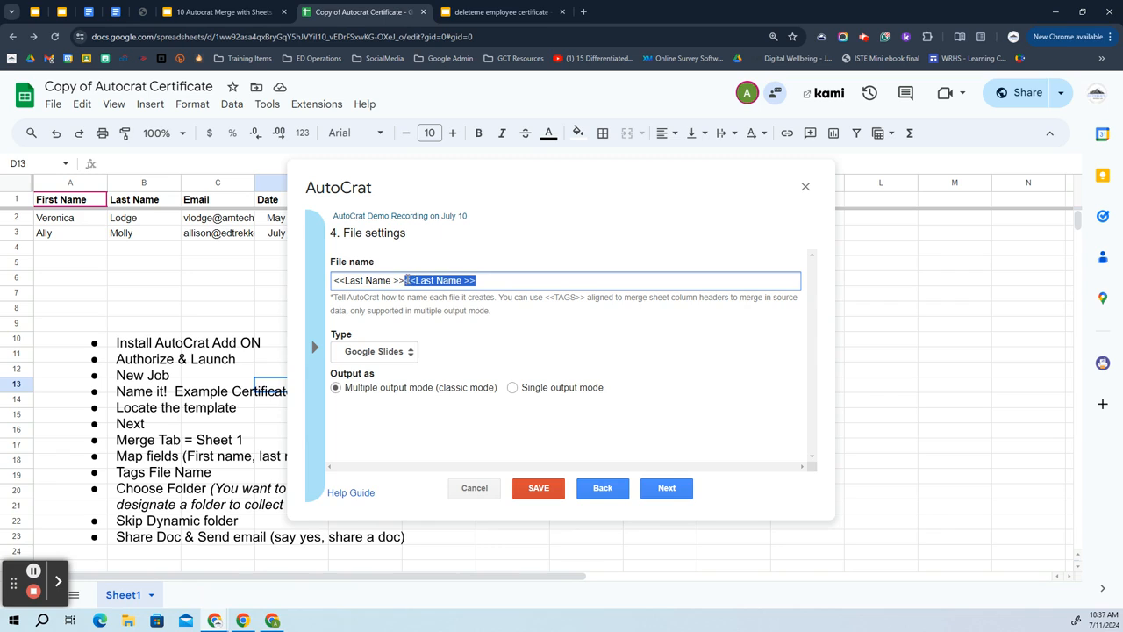
pyautogui.press('BackSpace')
pyautogui.write('Certificate Demo')
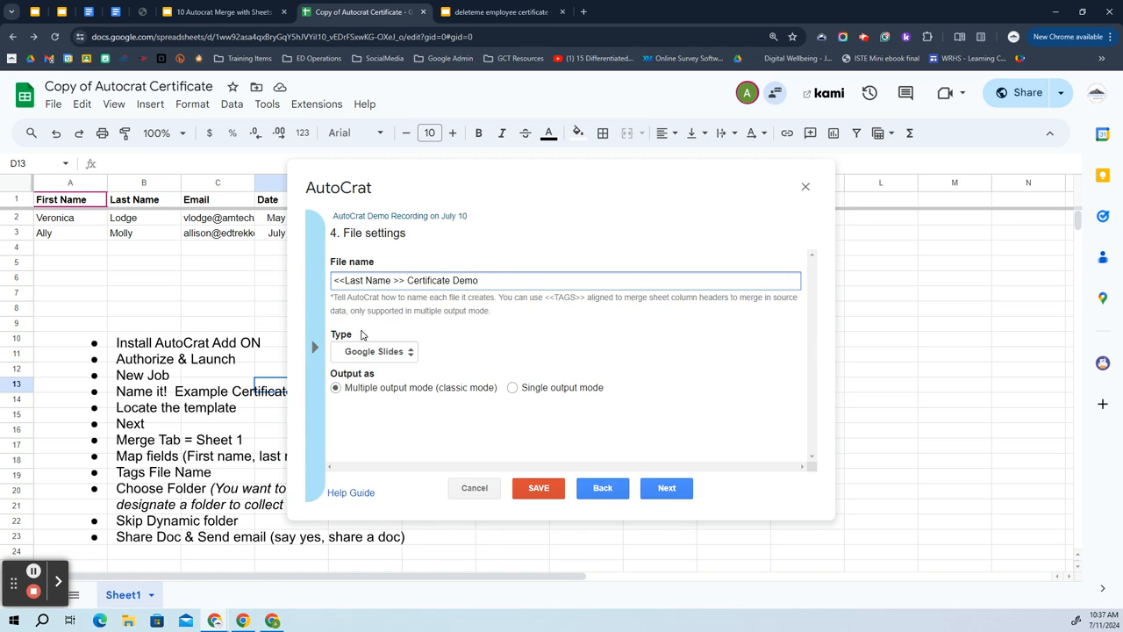
# Make the output files PDFs and advance the guide deck to the destination folder step.
pyautogui.click(403, 354)
pyautogui.click(399, 380)
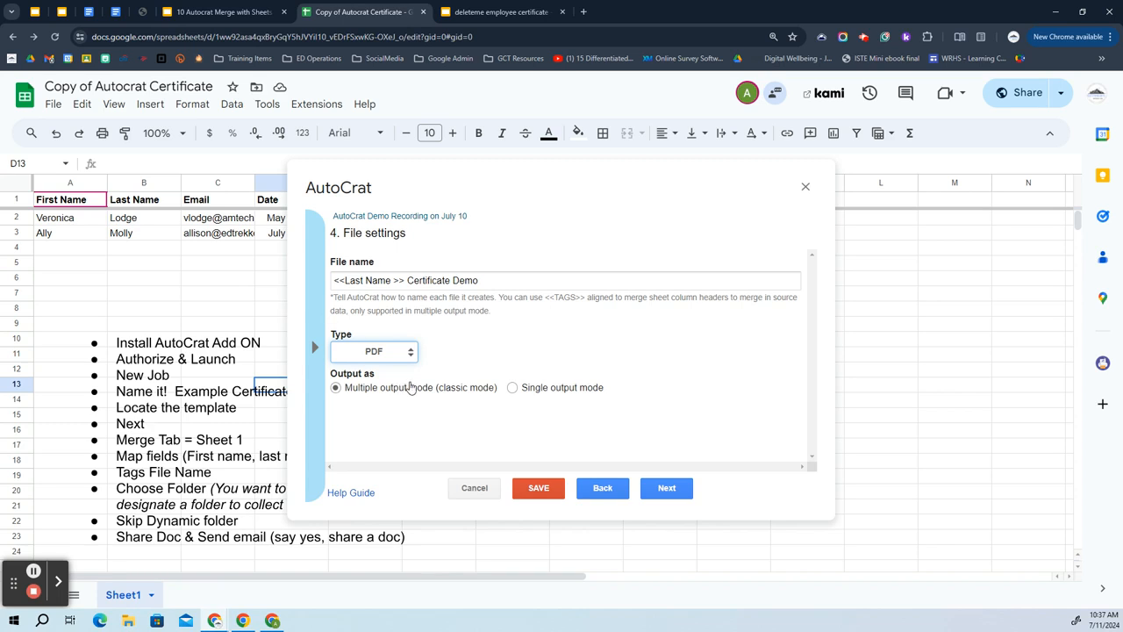
pyautogui.click(219, 11)
pyautogui.click(411, 430)
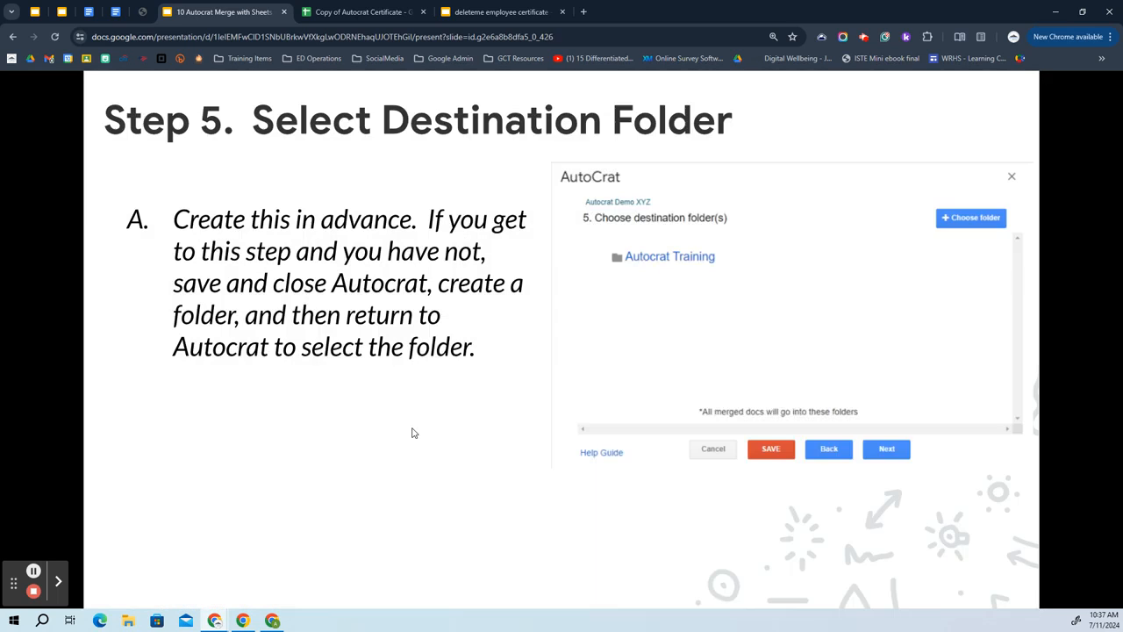
# Choose DeleteMe AutoCrat Training as the destination folder, remove the duplicate entry, and continue.
pyautogui.click(364, 12)
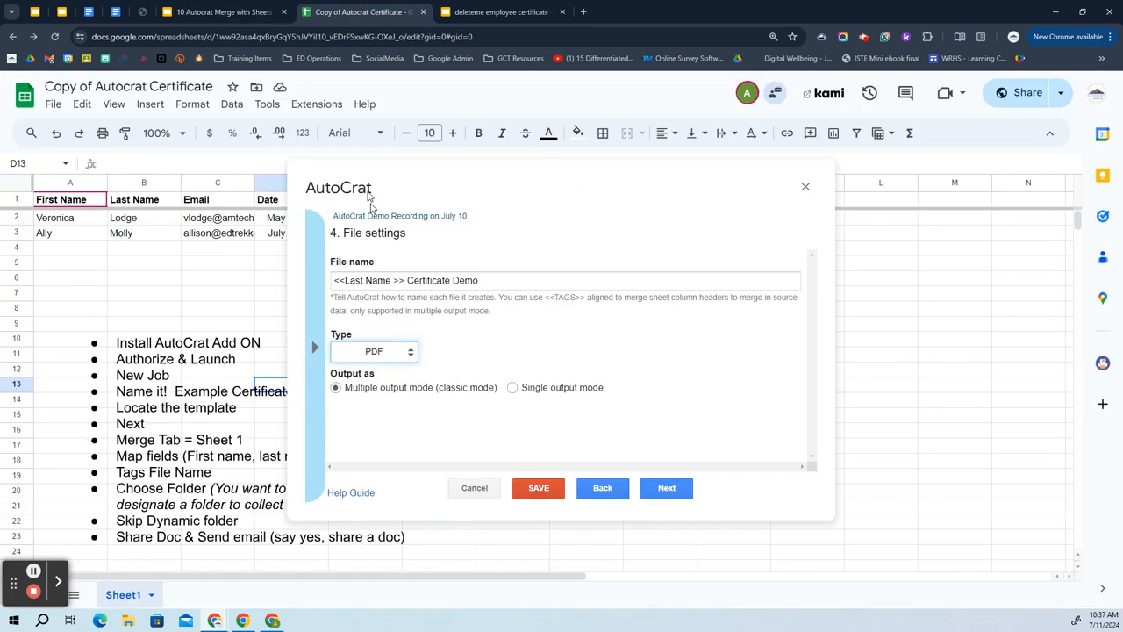
pyautogui.click(671, 488)
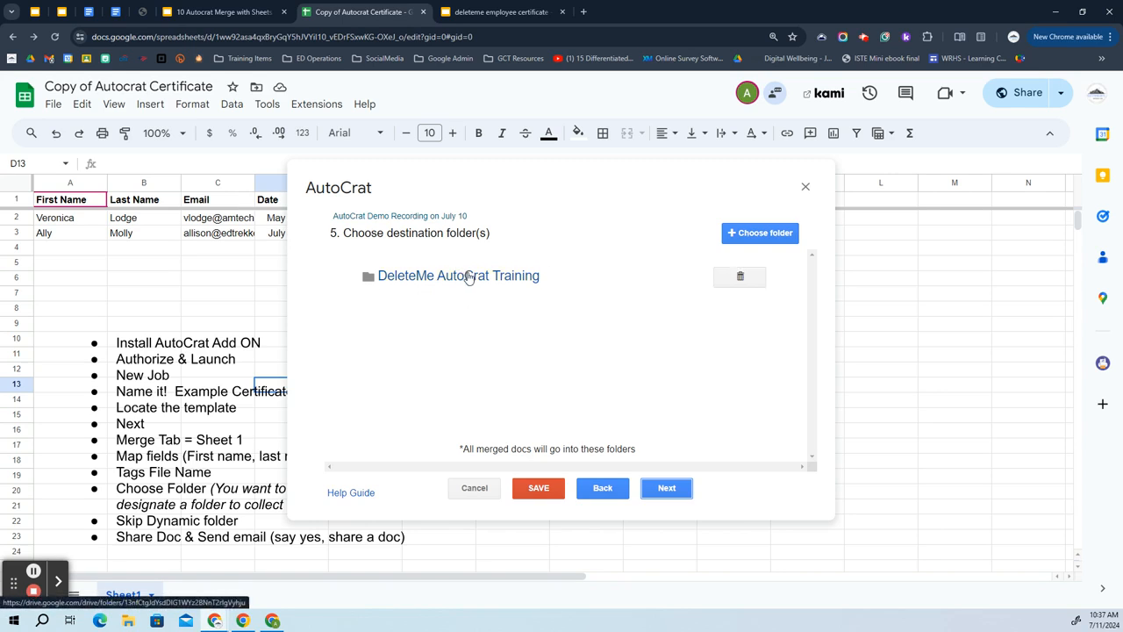
pyautogui.click(745, 238)
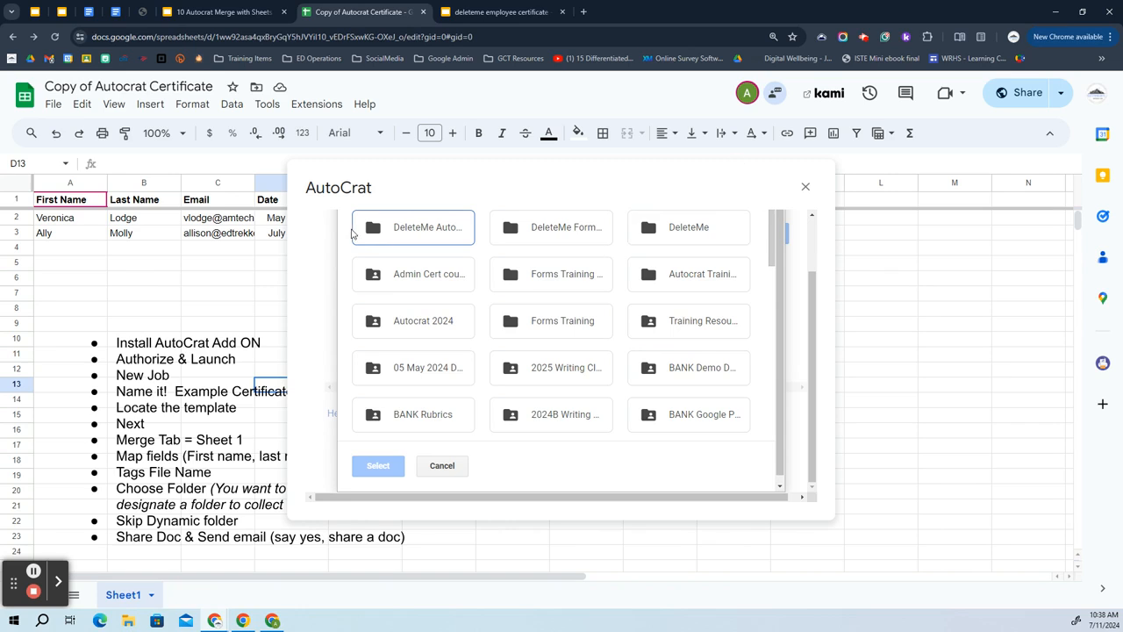
pyautogui.click(446, 225)
pyautogui.click(380, 463)
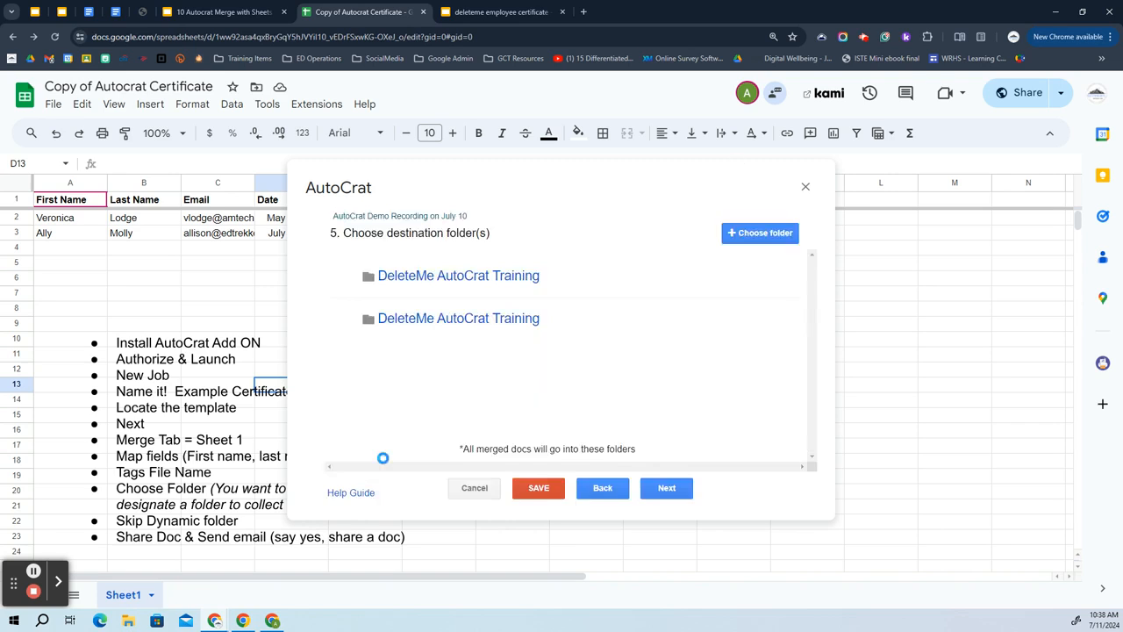
pyautogui.click(737, 319)
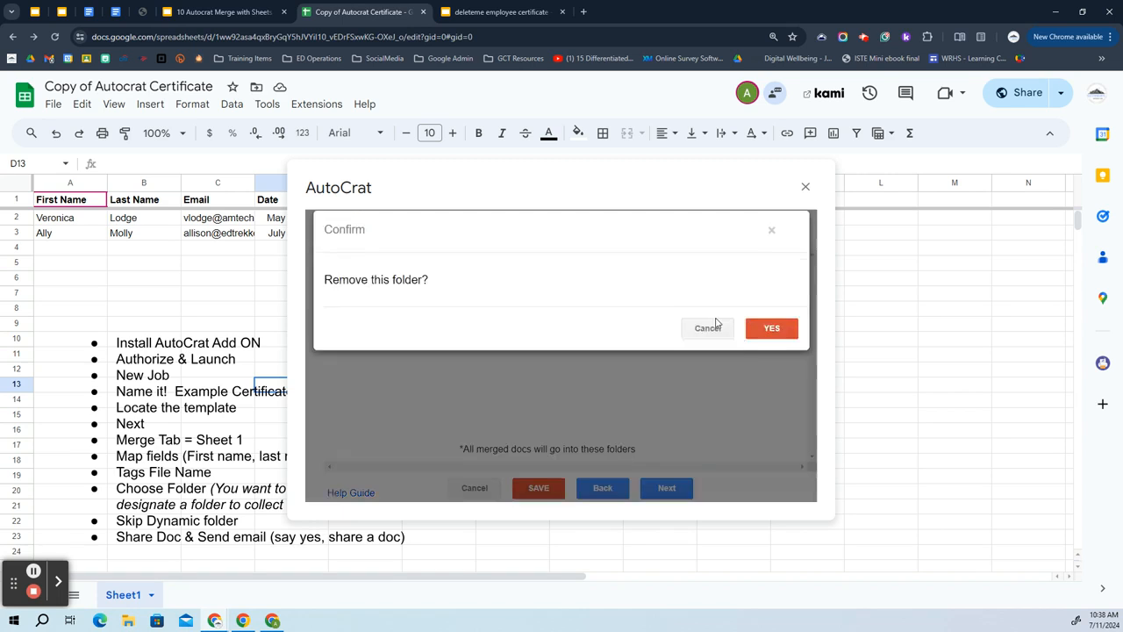
pyautogui.click(772, 338)
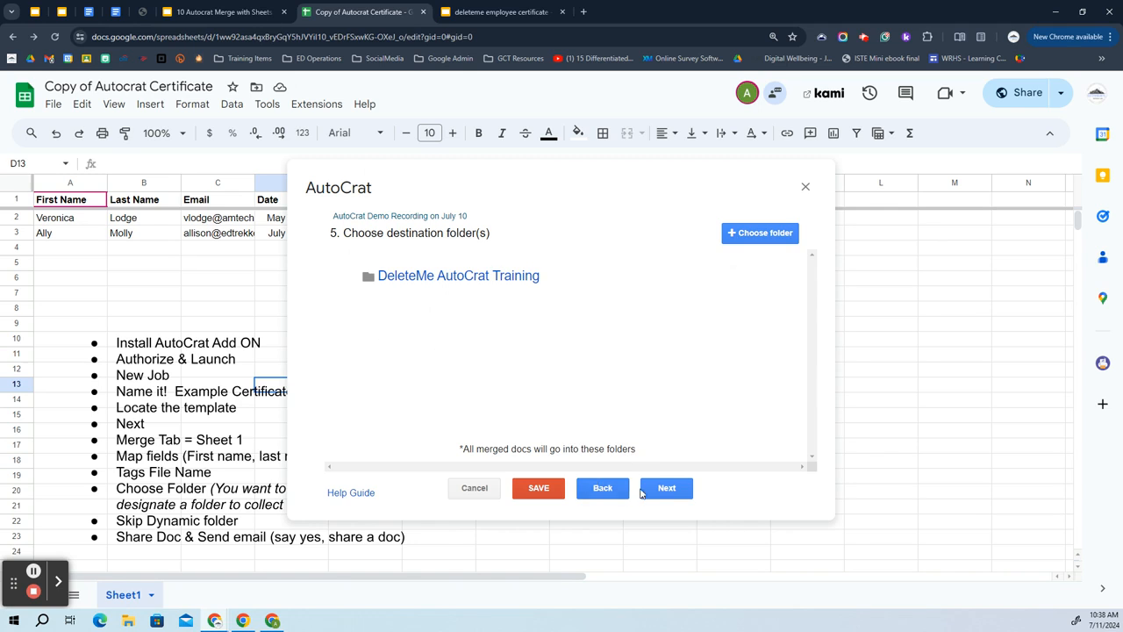
pyautogui.click(669, 490)
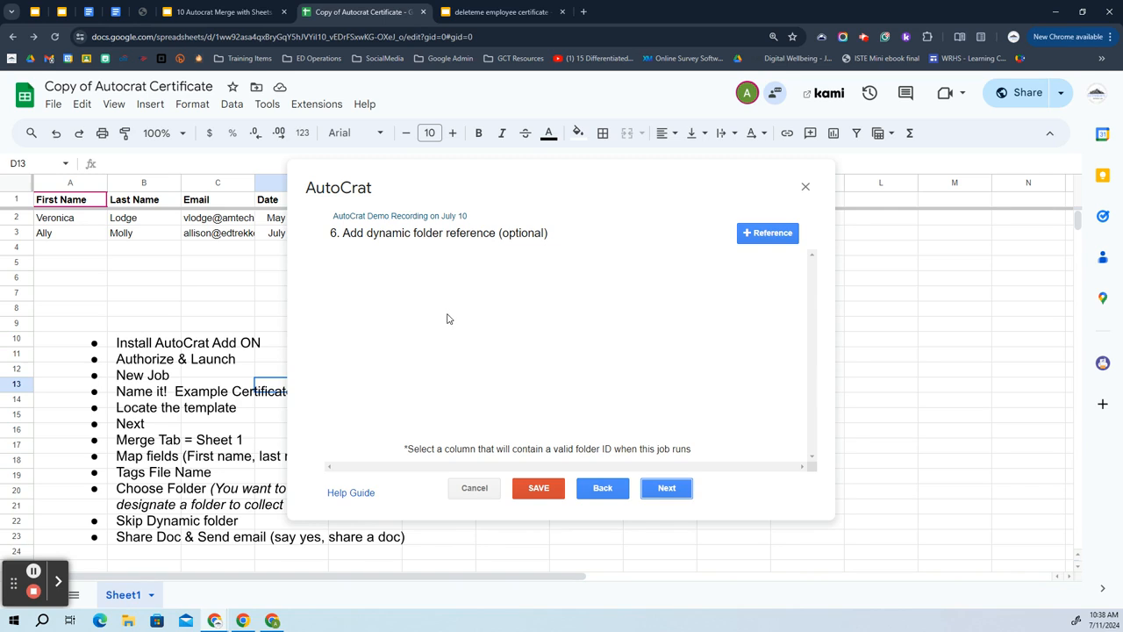
# Skip the dynamic folder and merge condition steps after checking the guide slides and template.
pyautogui.click(665, 495)
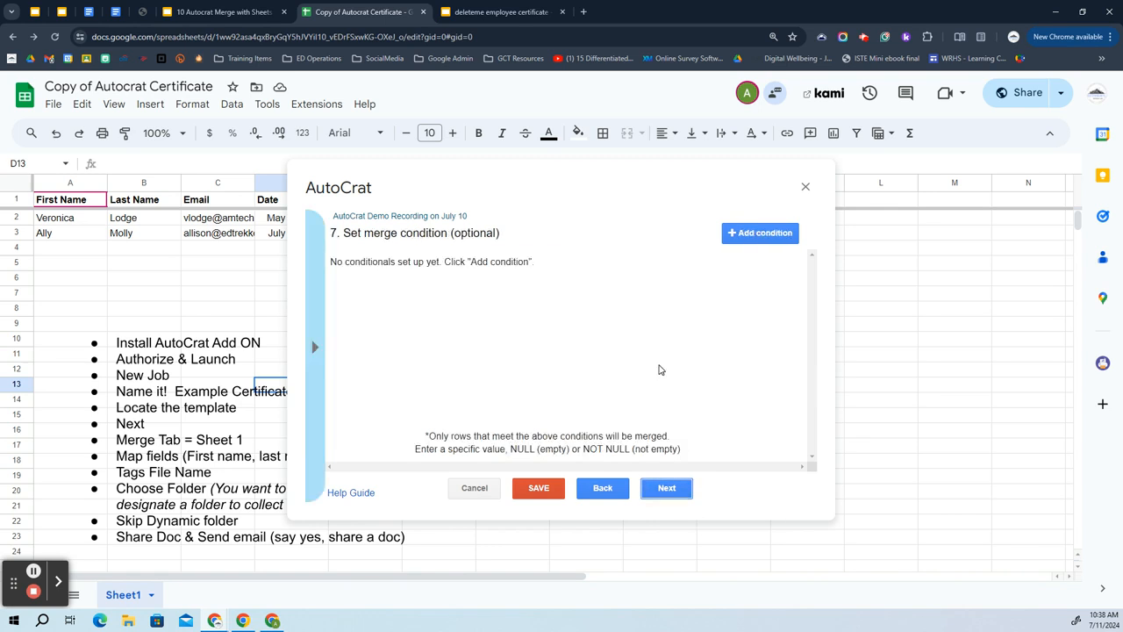
pyautogui.click(186, 10)
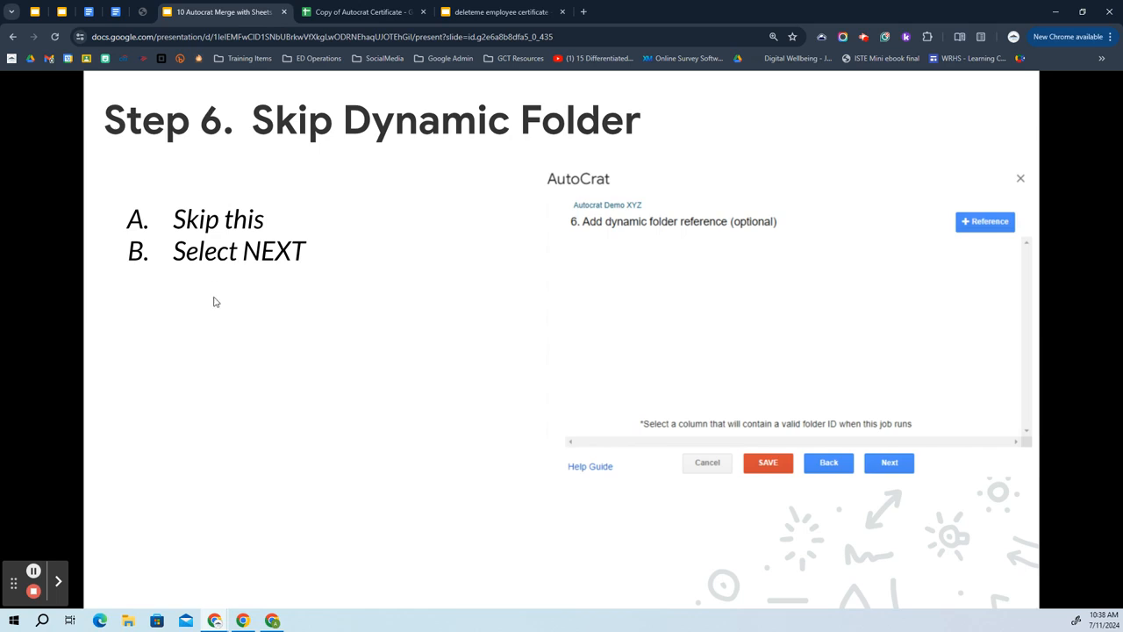
pyautogui.click(245, 354)
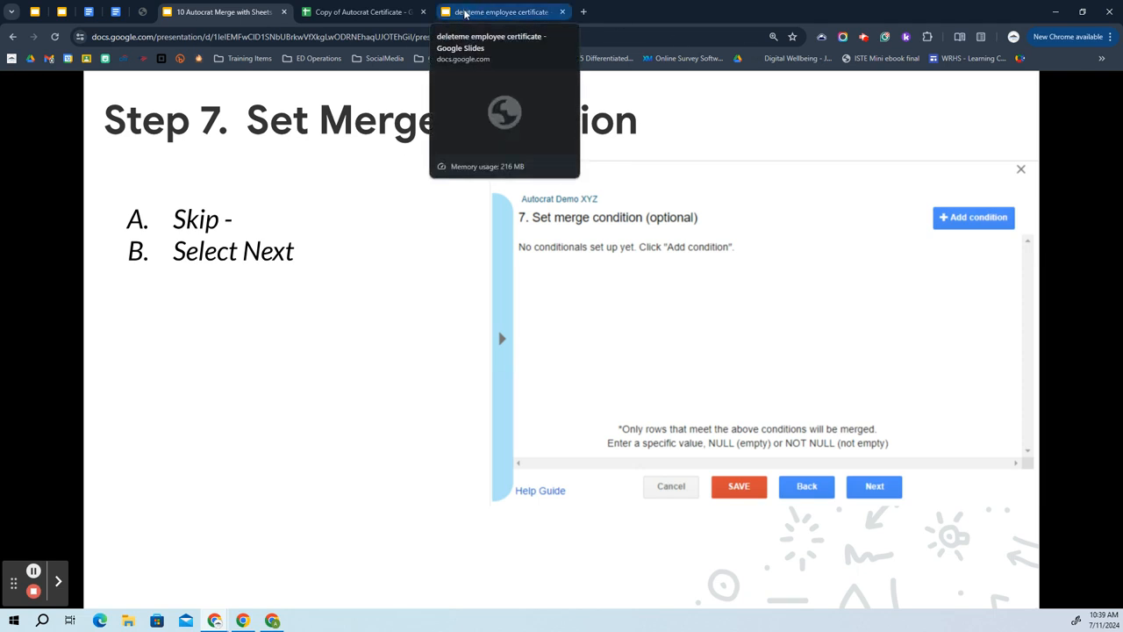
pyautogui.click(485, 13)
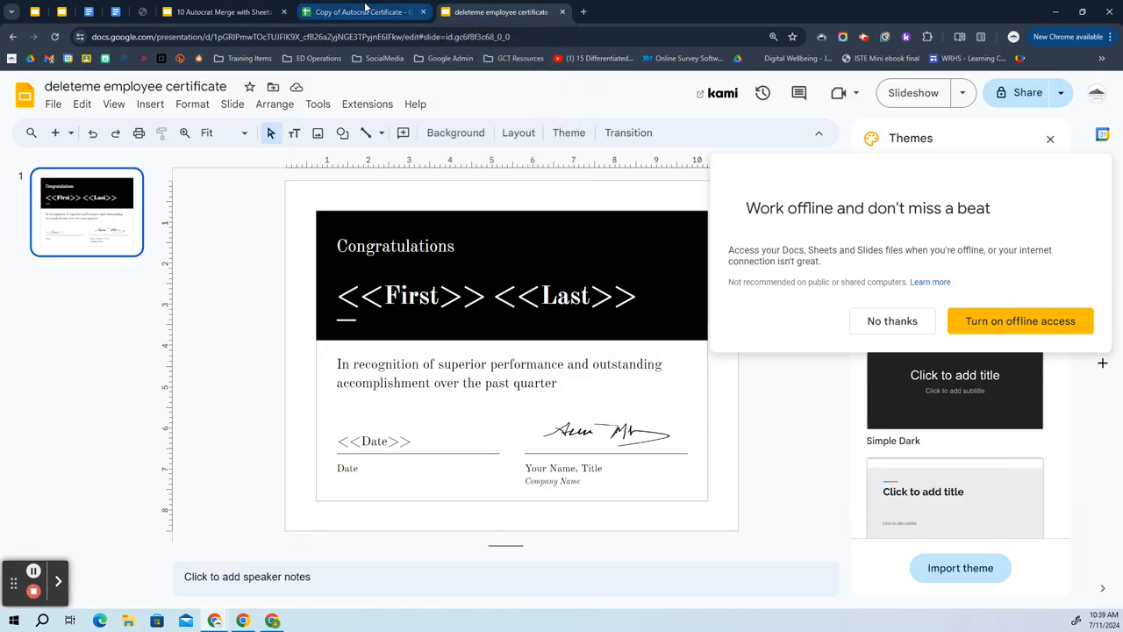
pyautogui.click(396, 12)
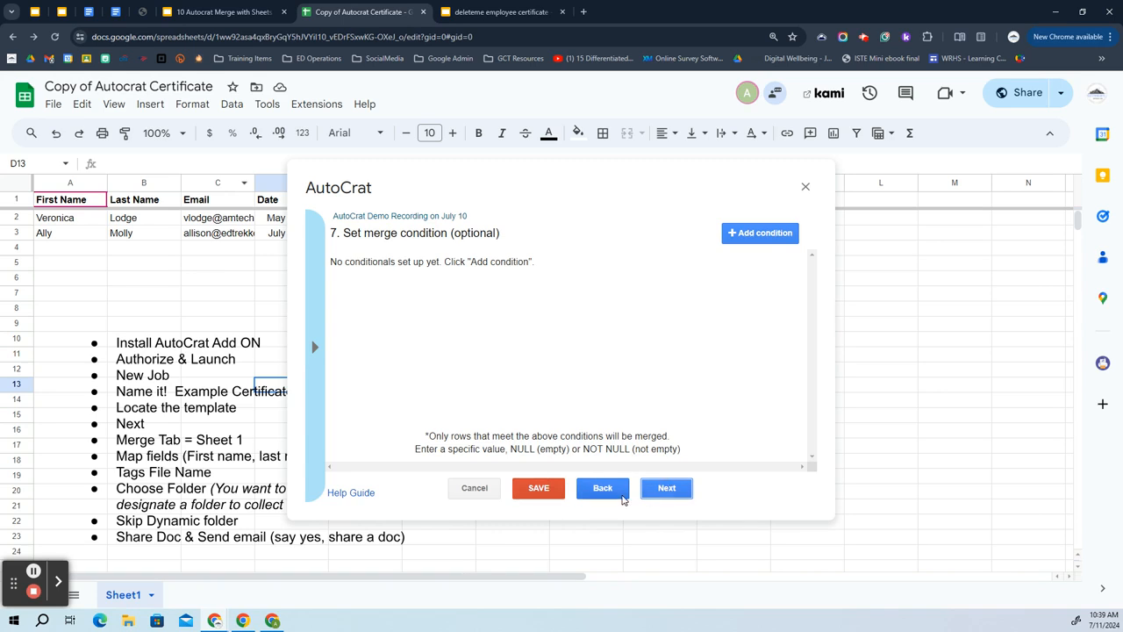
pyautogui.click(674, 493)
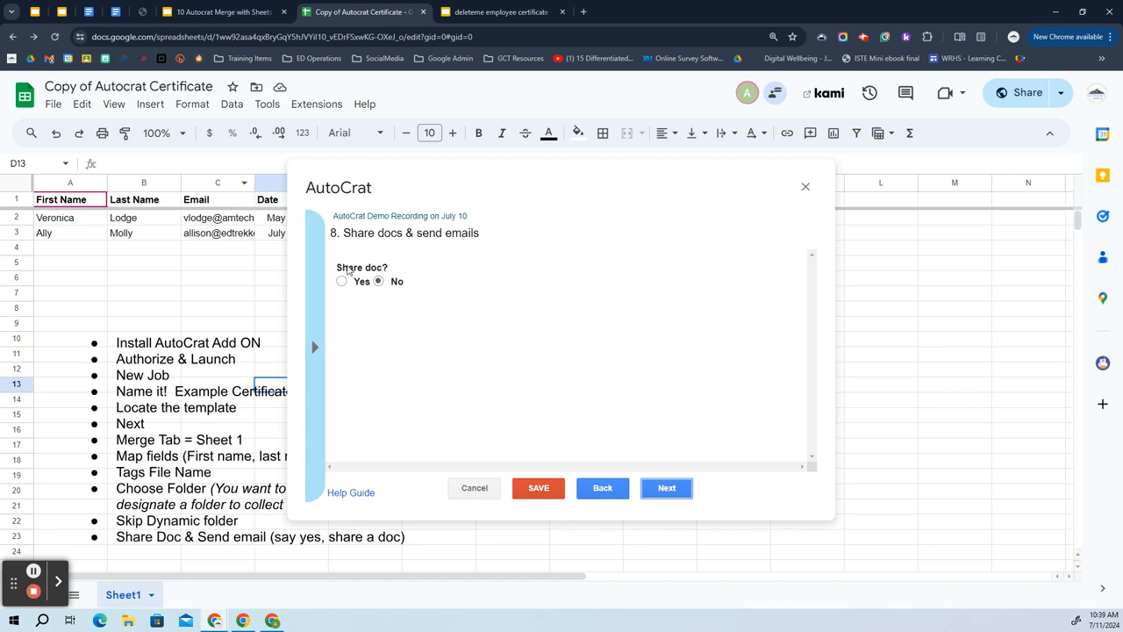
# Advance the guide to the share-and-email step and turn on sharing of the merged documents.
pyautogui.click(239, 13)
pyautogui.press('Right')
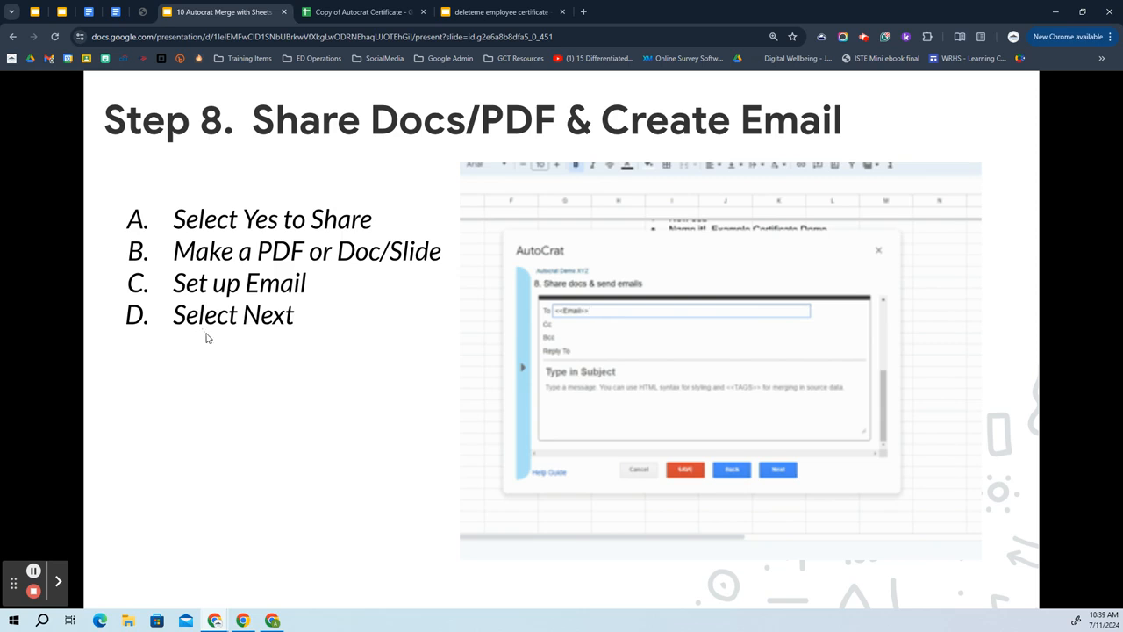
pyautogui.click(384, 13)
pyautogui.click(343, 282)
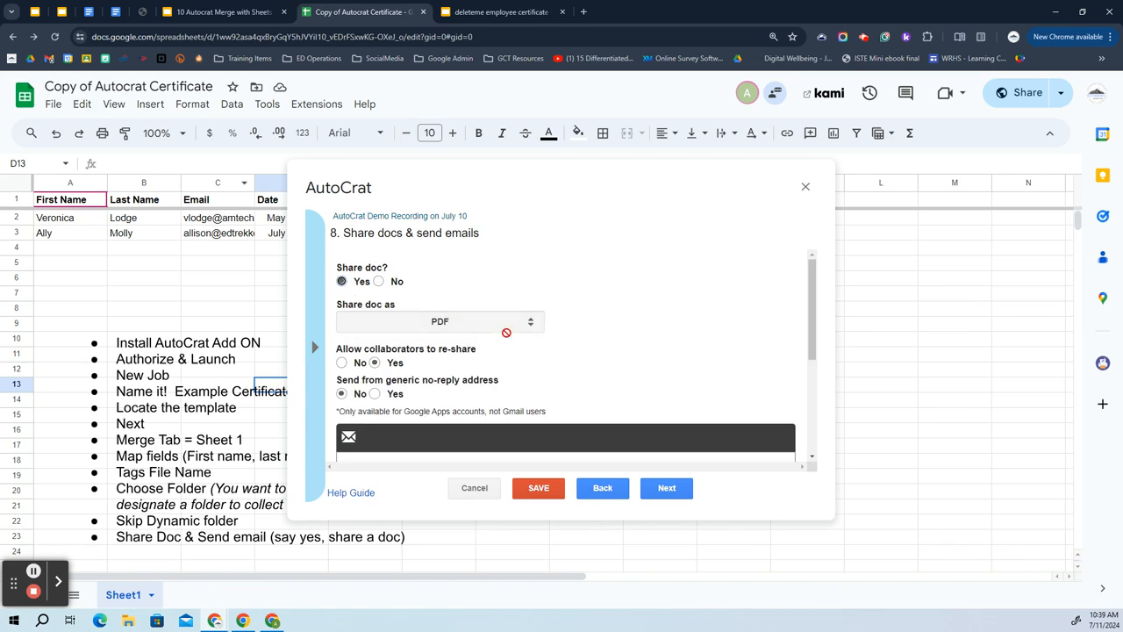
pyautogui.scroll(-1, 579, 296)
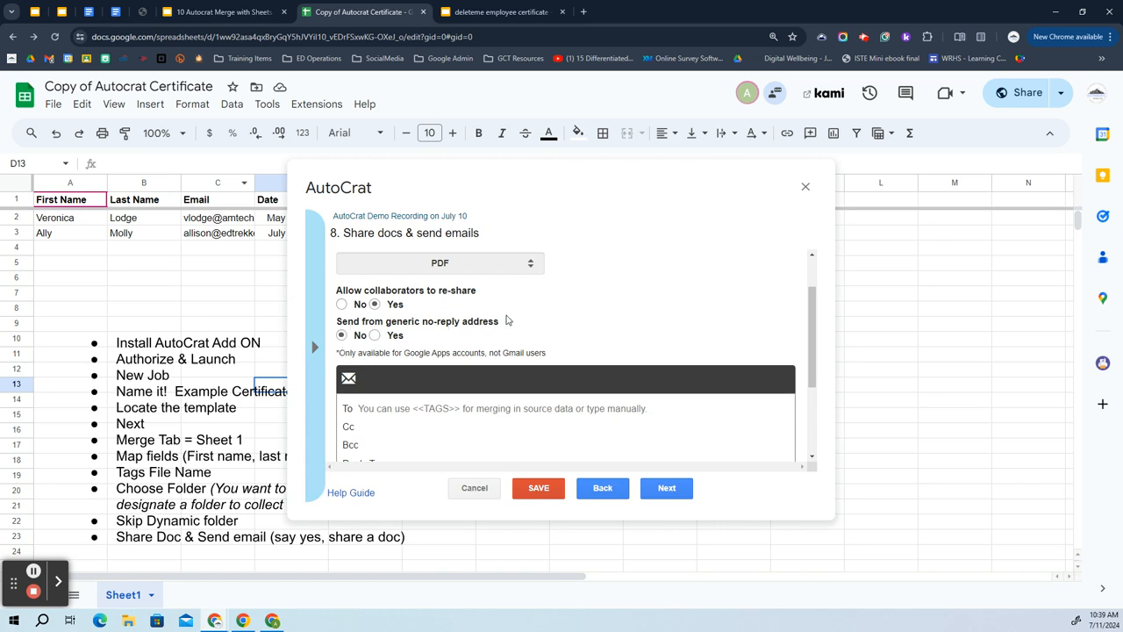
pyautogui.scroll(-1, 508, 315)
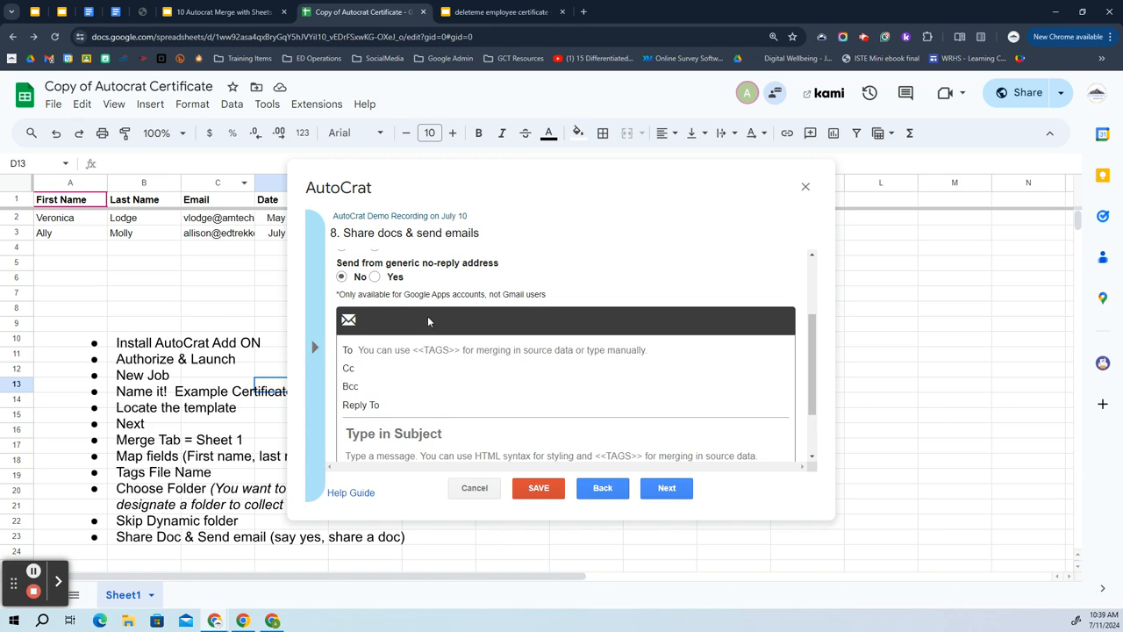
pyautogui.scroll(3, 428, 322)
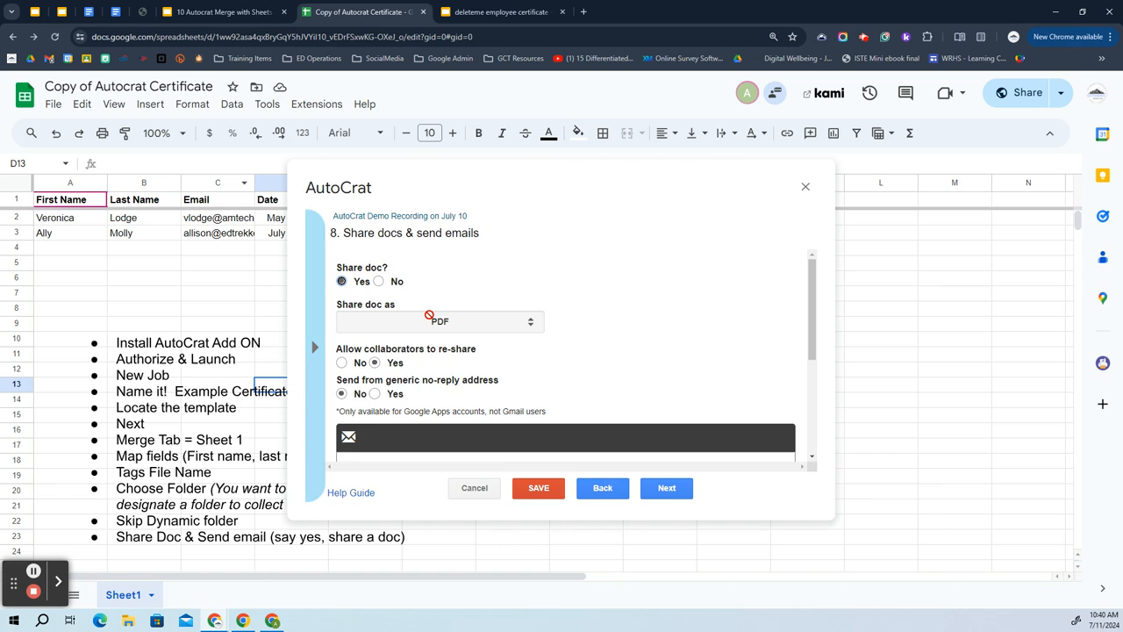
pyautogui.scroll(-3, 428, 315)
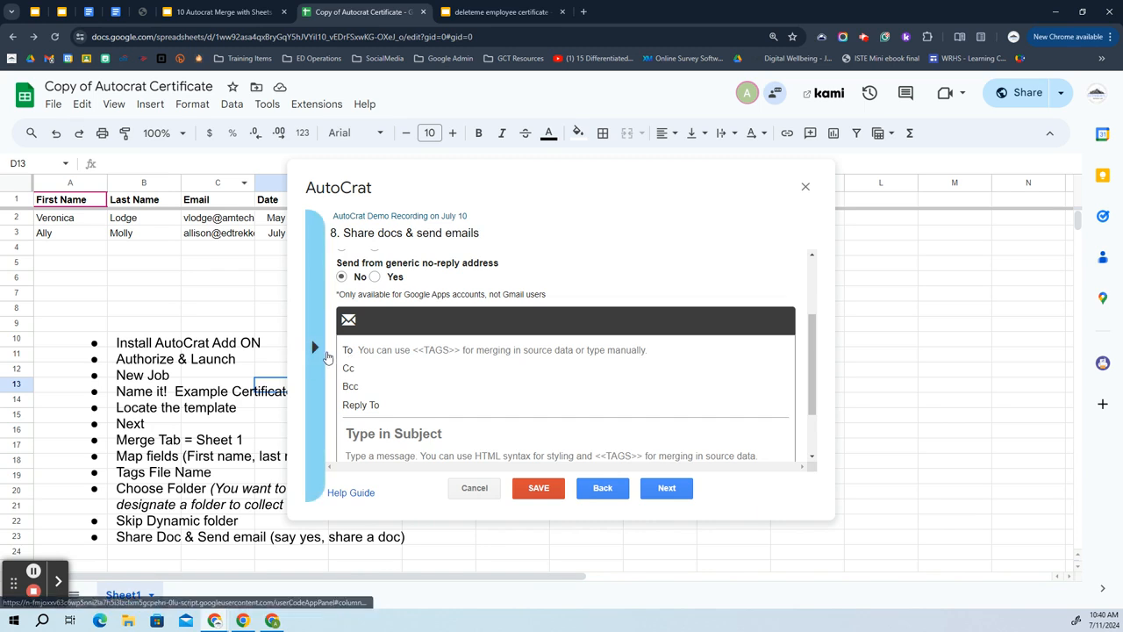
# Set the email To field to the <<Email>> merge tag.
pyautogui.click(316, 348)
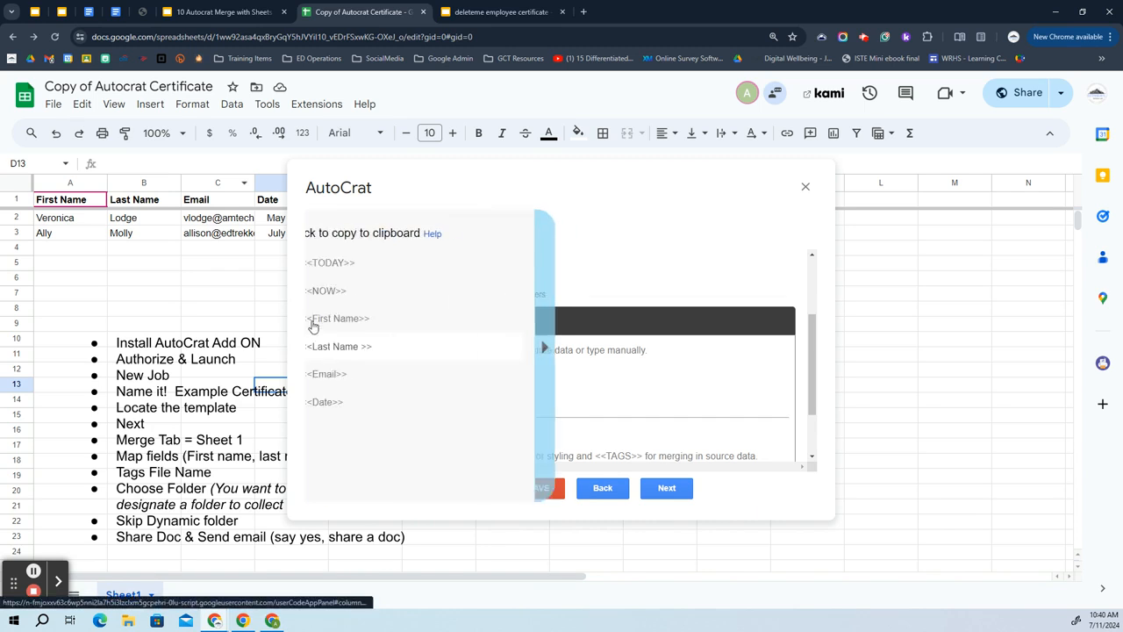
pyautogui.click(354, 373)
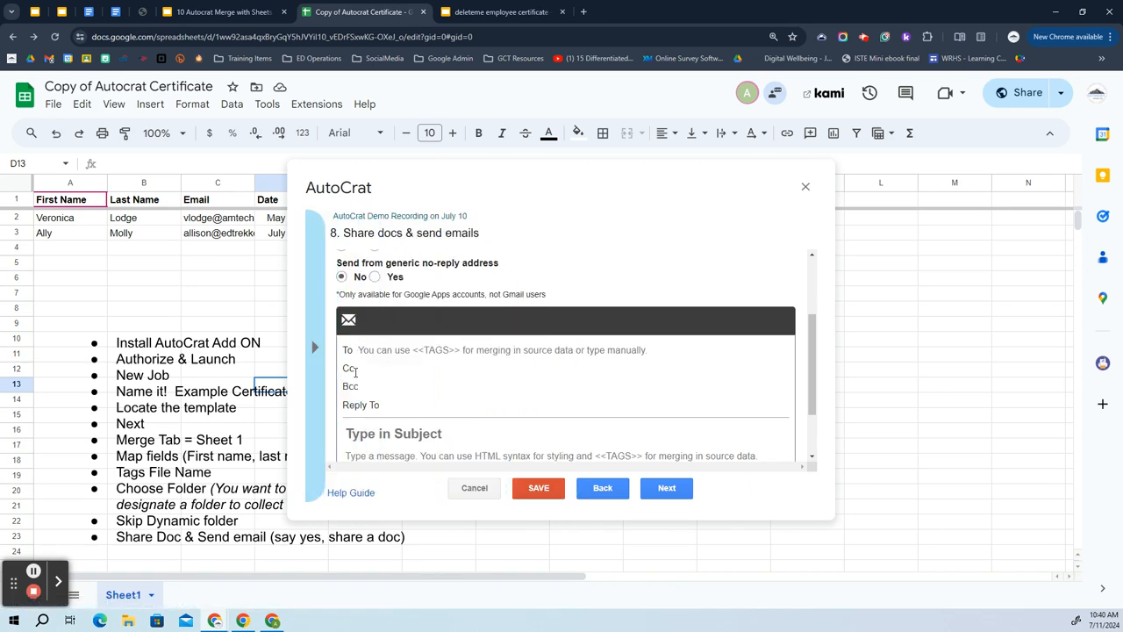
pyautogui.click(410, 351)
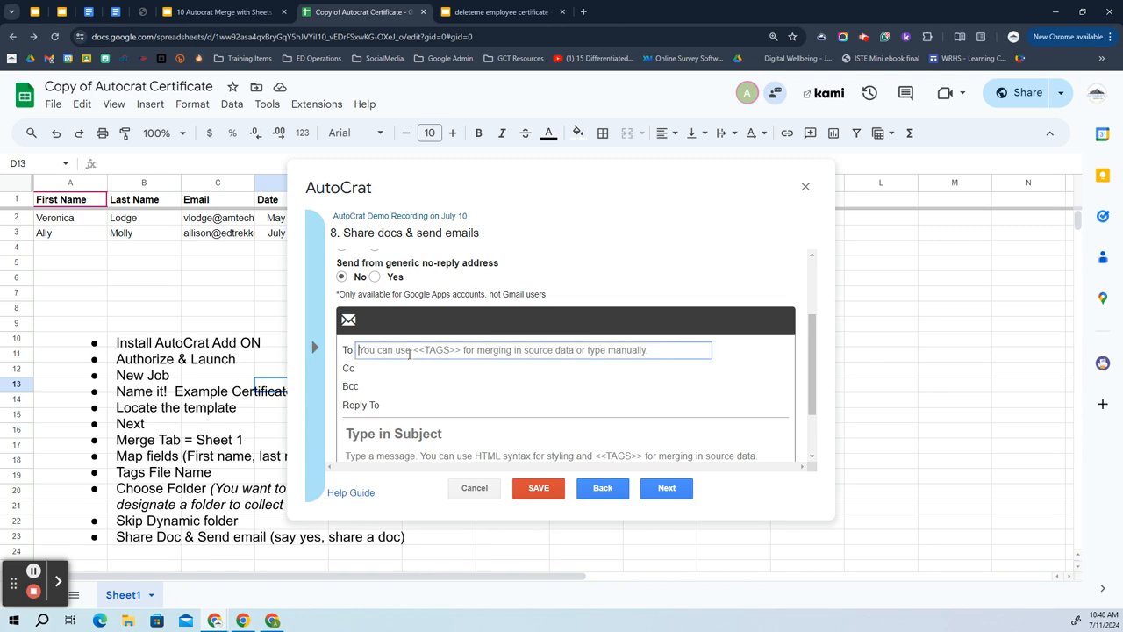
pyautogui.write('<<Email>>')
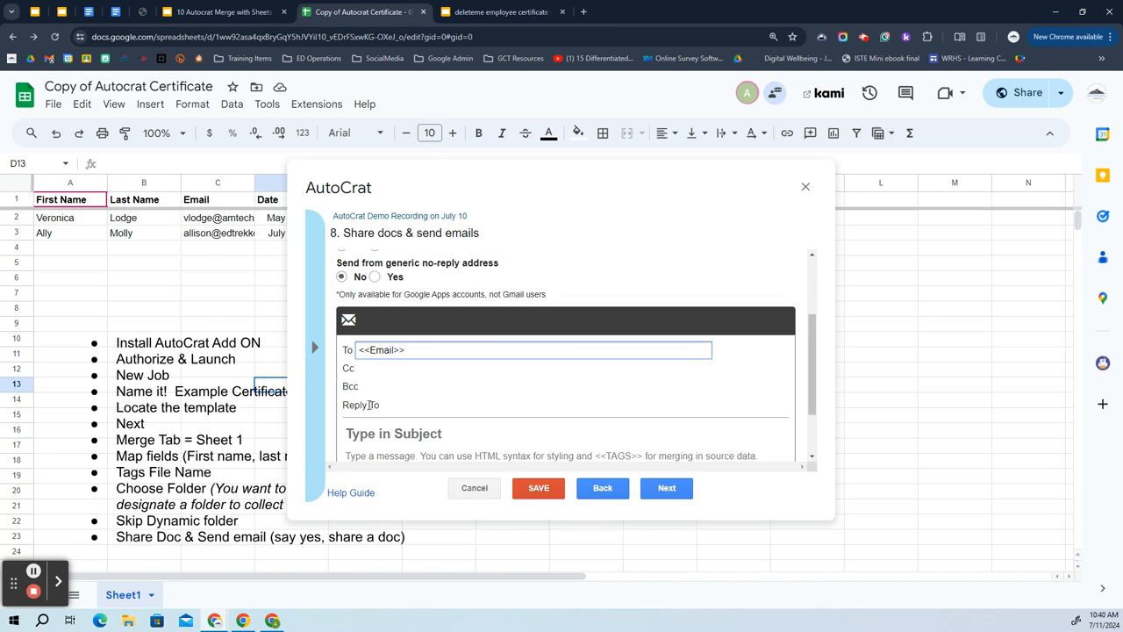
pyautogui.click(365, 369)
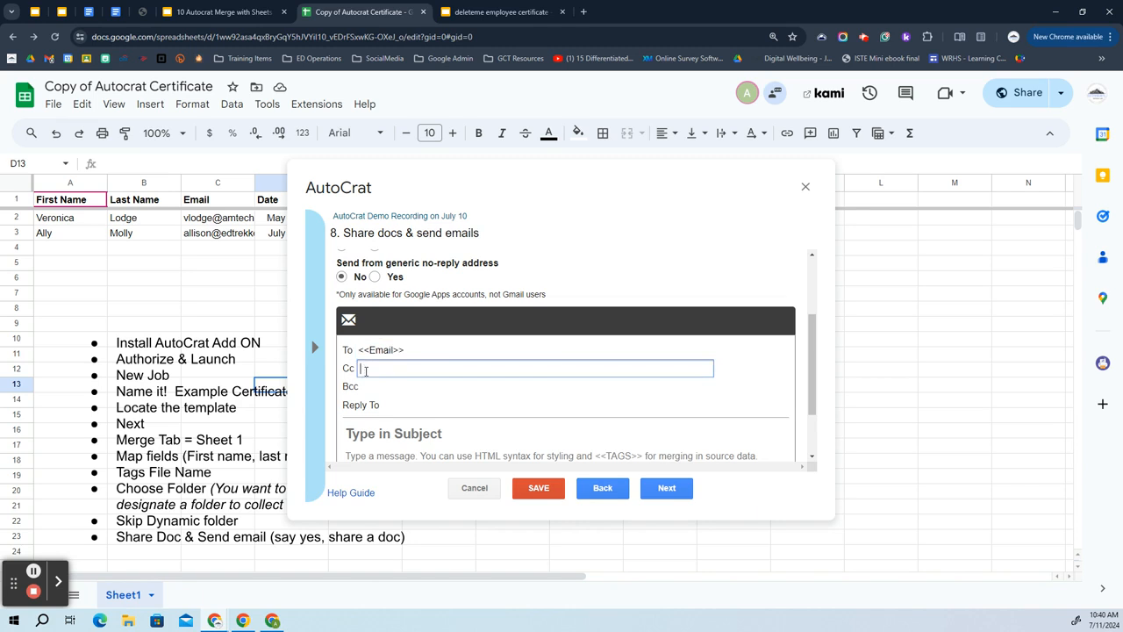
pyautogui.click(395, 388)
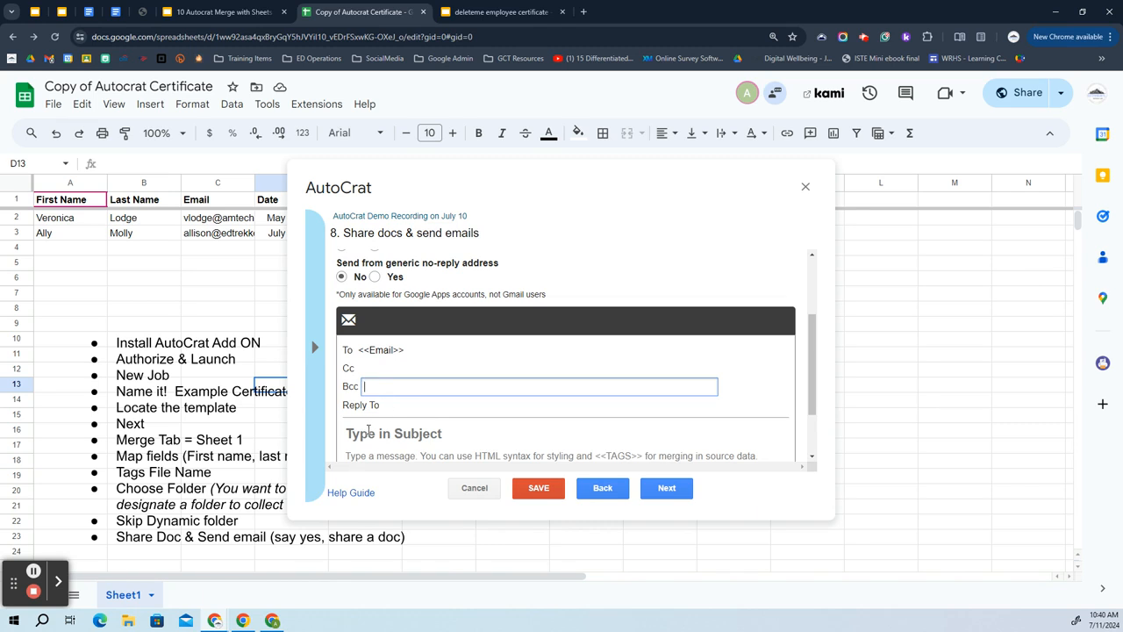
# Type 'Your Certificate is Attached!' as the subject, prefixed with the <<First Name>> tag and a comma.
pyautogui.click(359, 441)
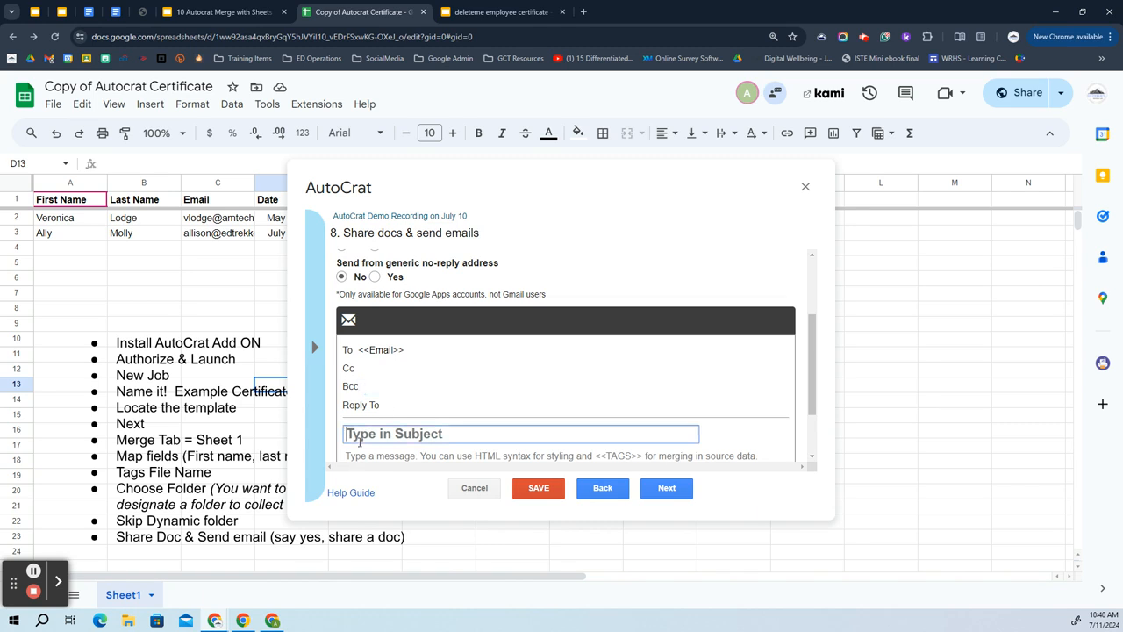
pyautogui.click(315, 347)
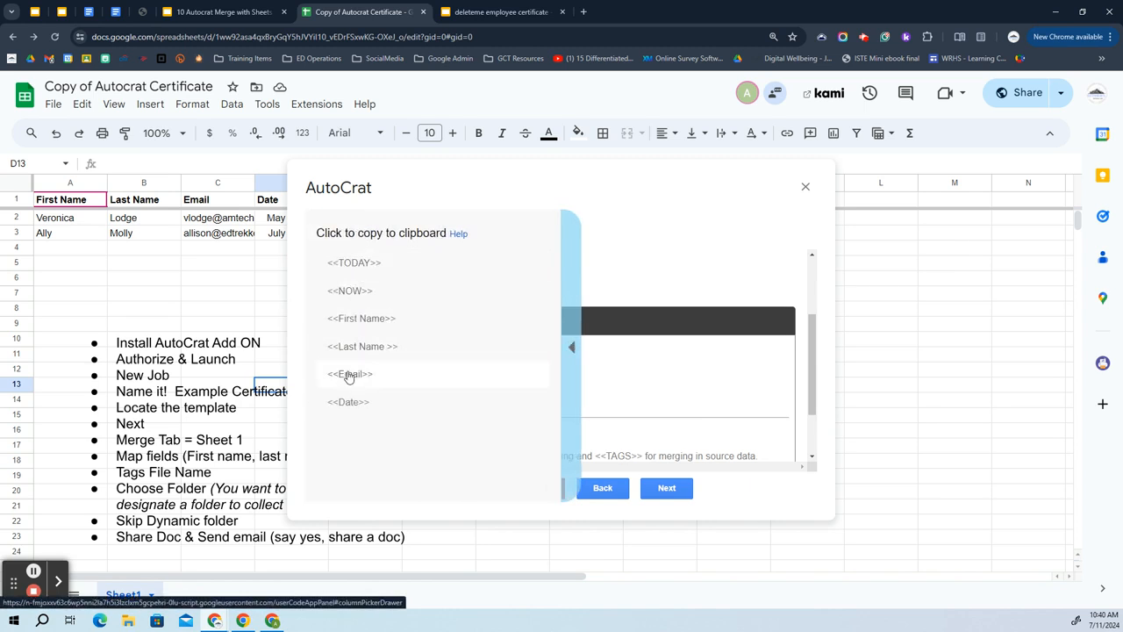
pyautogui.click(571, 351)
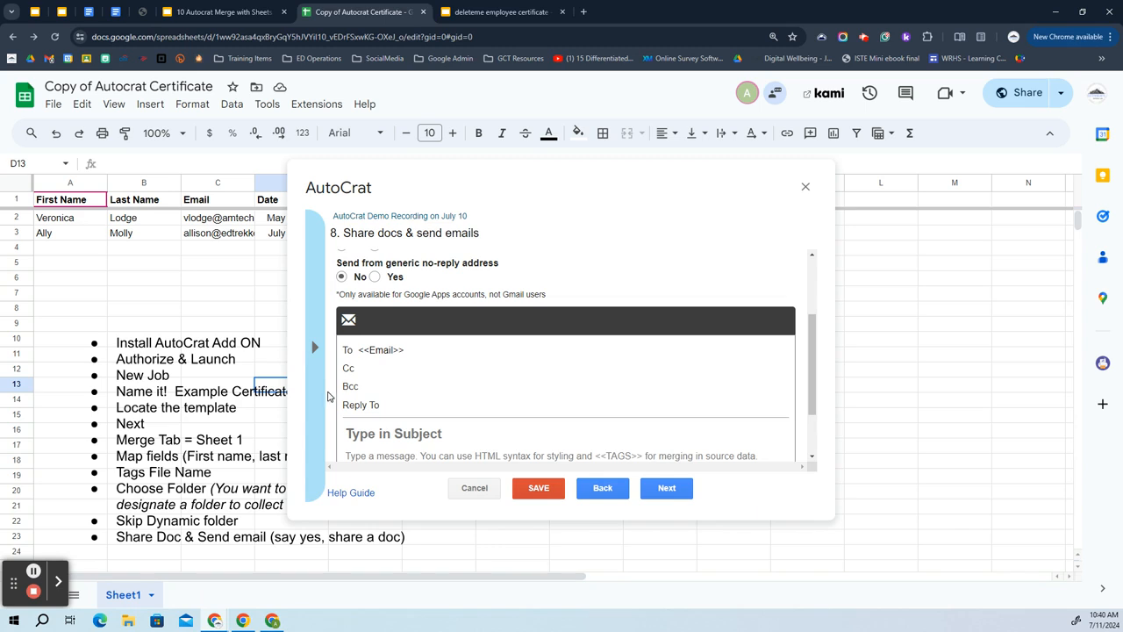
pyautogui.click(380, 434)
pyautogui.write('Your Certificate is Attached!')
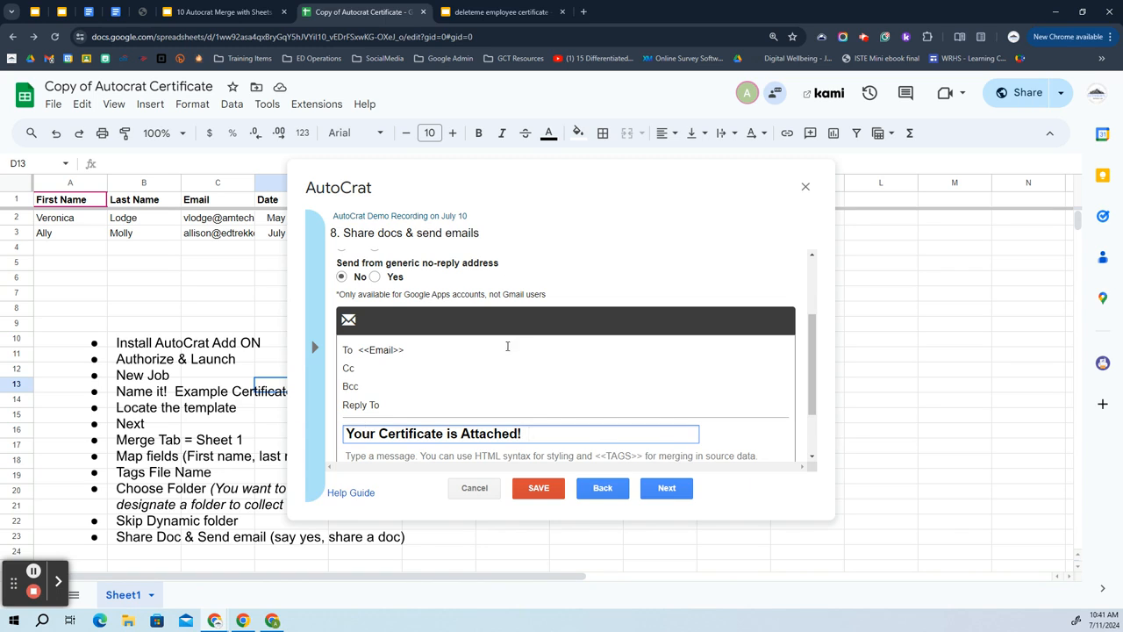
pyautogui.click(317, 346)
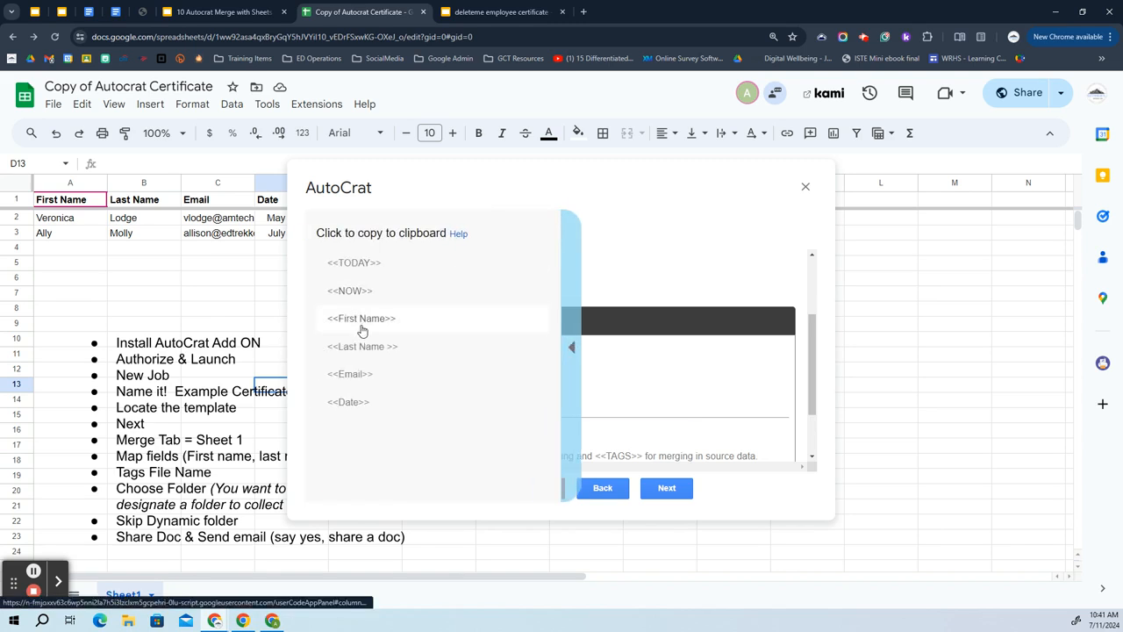
pyautogui.click(343, 317)
pyautogui.click(346, 432)
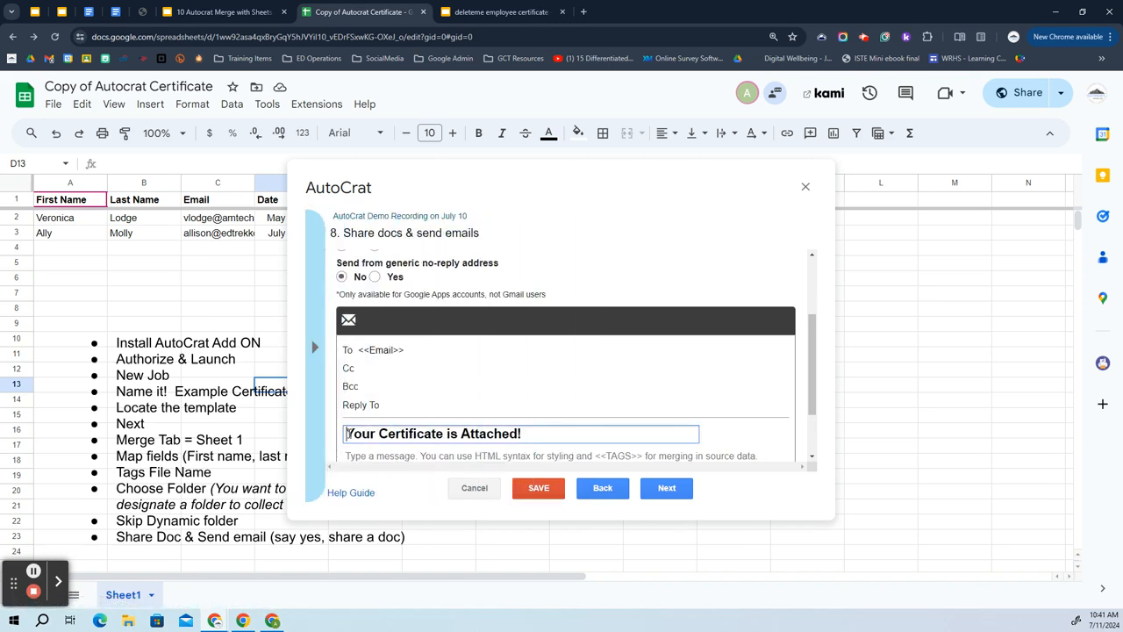
pyautogui.write('<<First Name>>')
pyautogui.write(',')
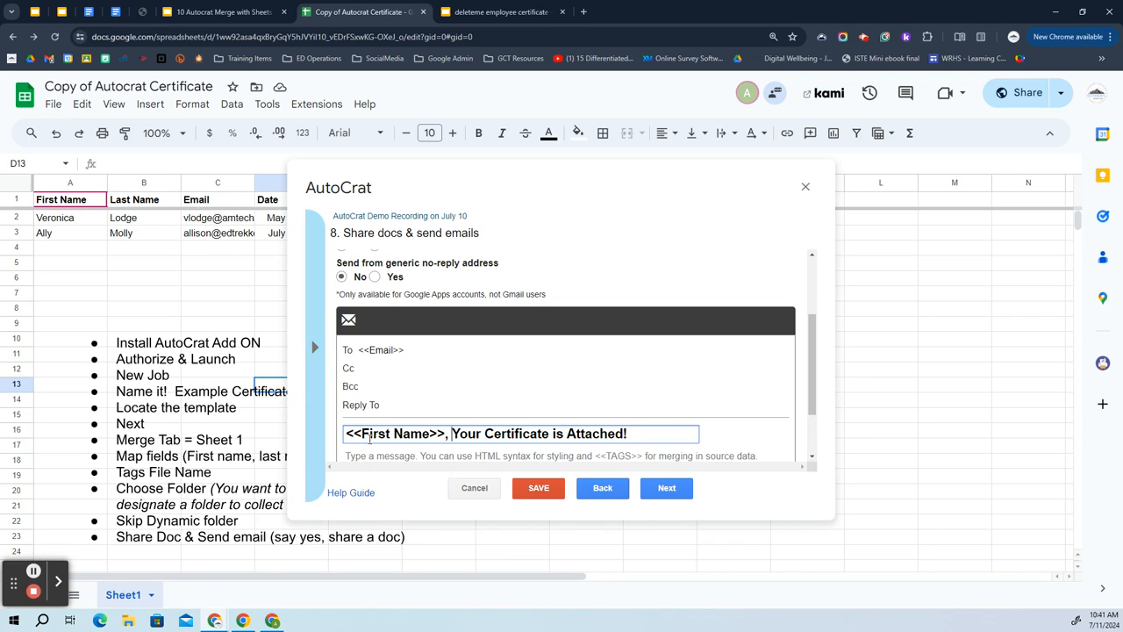
pyautogui.click(377, 455)
# Write the body 'Dear <<First Name>>', 'Thank you for attending. Your certificate is attached.', Sincerely, and the sender's name.
pyautogui.write('Dear')
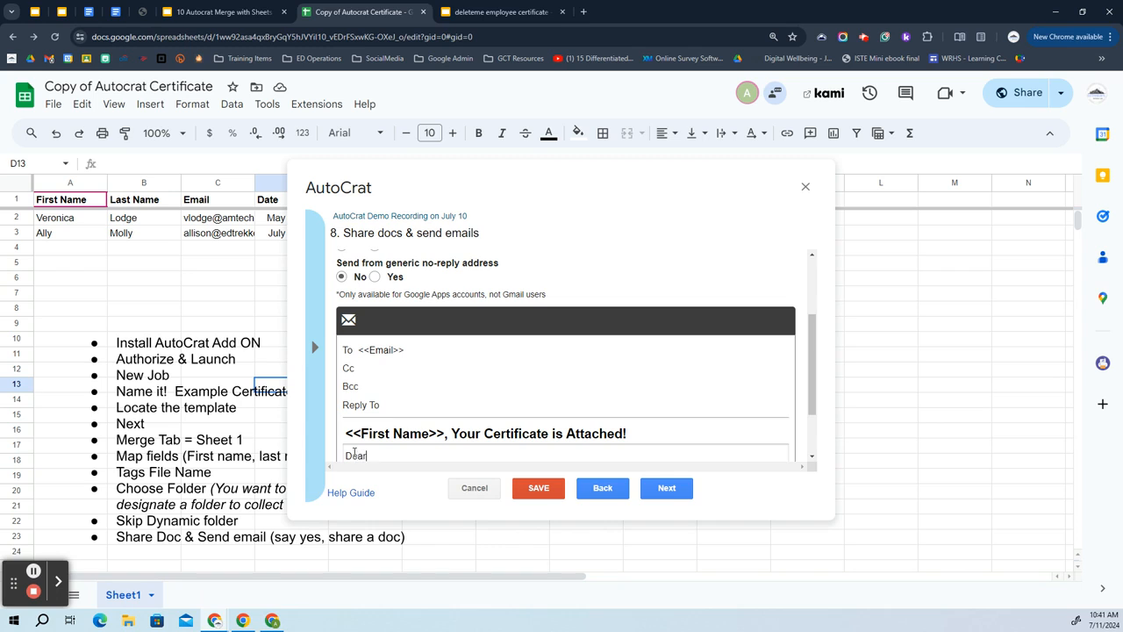
pyautogui.write('<<First Name>>')
pyautogui.press('Return')
pyautogui.press('Return')
pyautogui.write('Thank you fo')
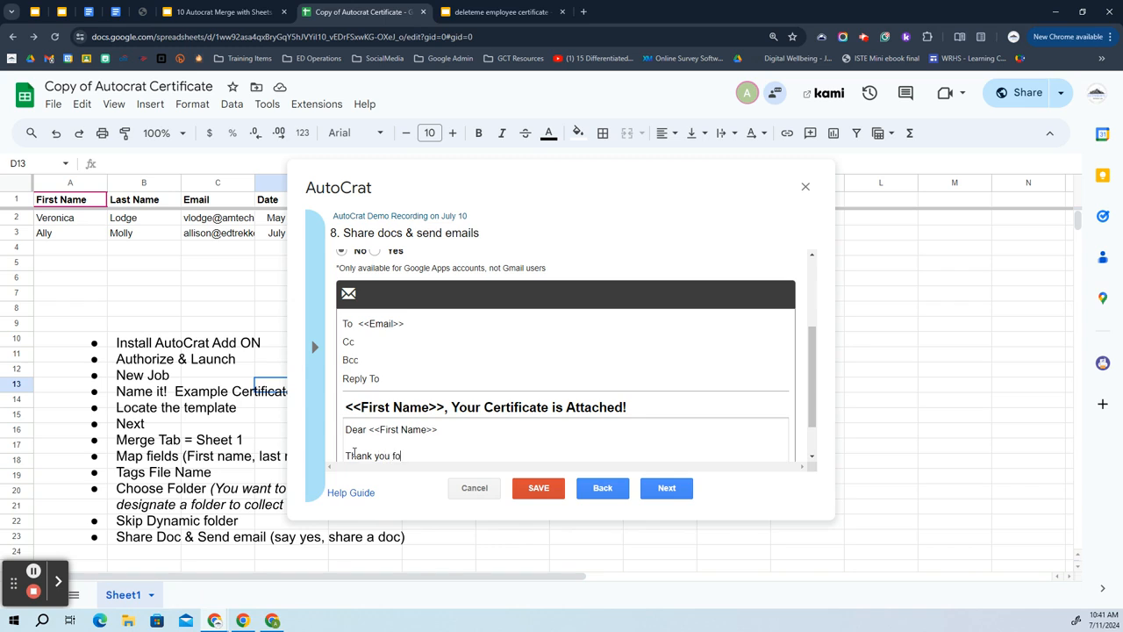
pyautogui.write('r attending  your')
pyautogui.press('BackSpace')
pyautogui.press('BackSpace')
pyautogui.write('Your certfi')
pyautogui.press('BackSpace')
pyautogui.press('BackSpace')
pyautogui.write('ificate is attached.')
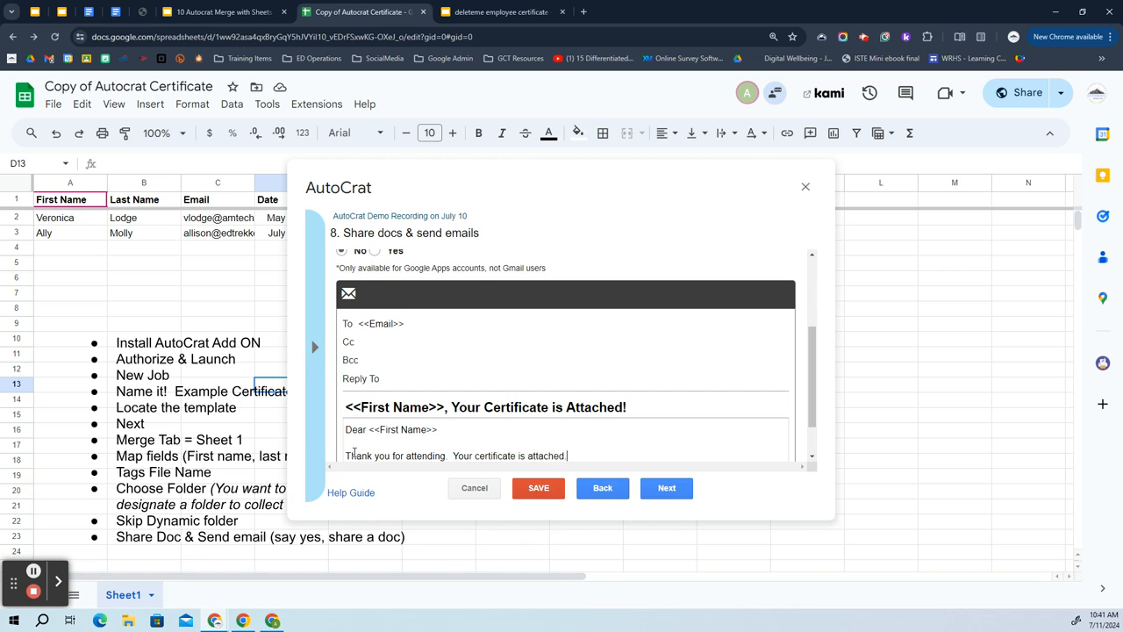
pyautogui.press('Return')
pyautogui.write('Sincerely')
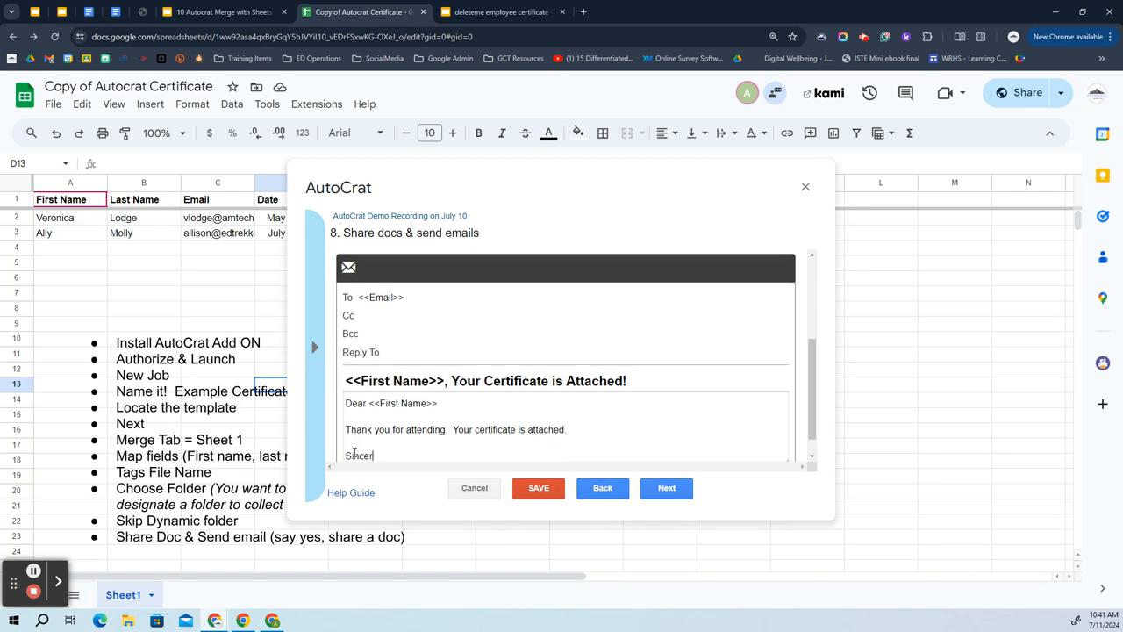
pyautogui.press('Return')
pyautogui.write('Allison')
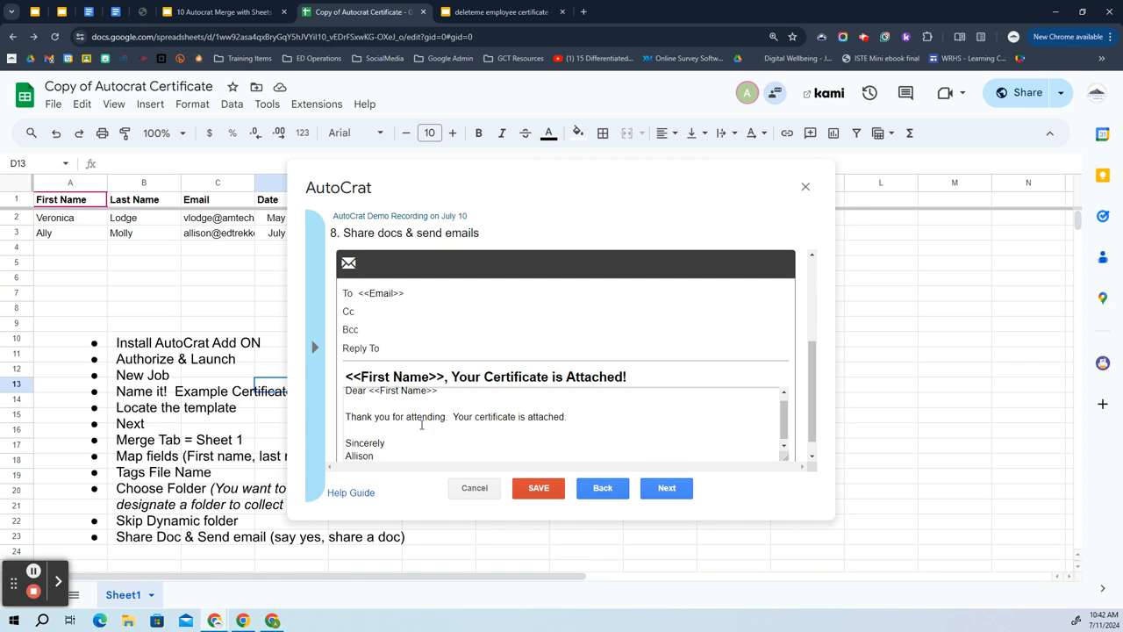
pyautogui.scroll(1, 449, 421)
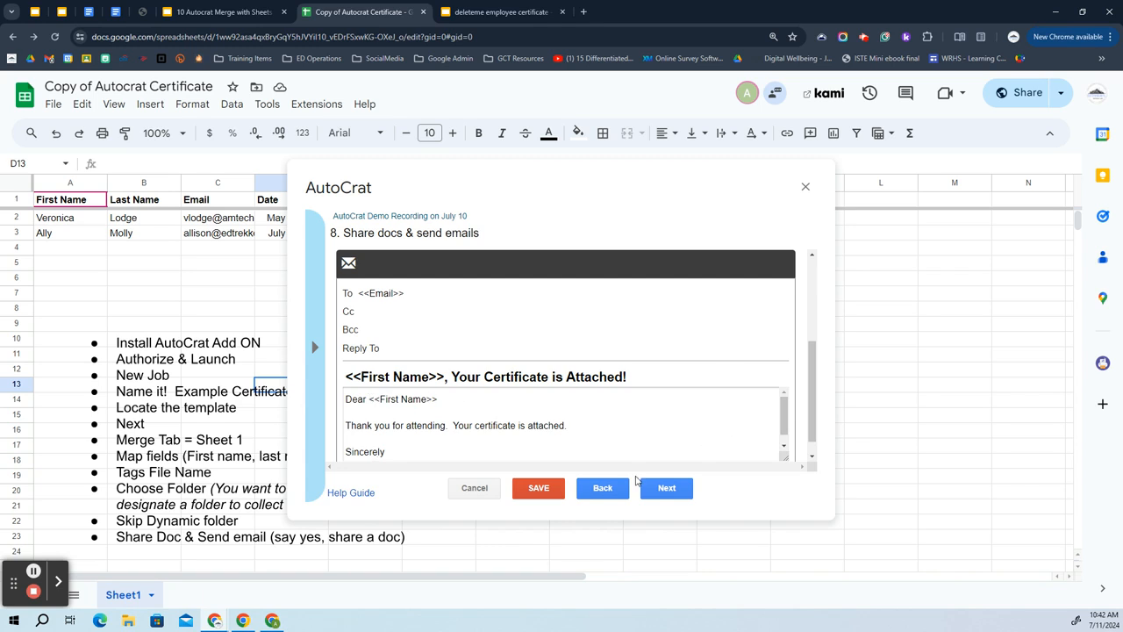
# Save the AutoCrat job with both triggers left on No, then advance the guide slides.
pyautogui.click(667, 489)
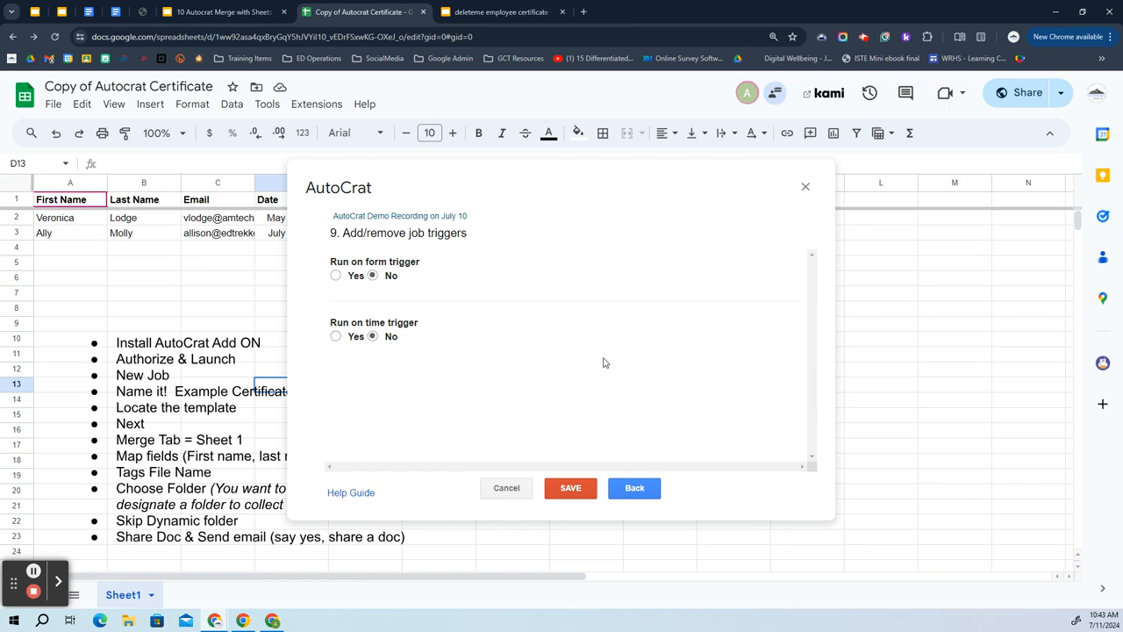
pyautogui.click(574, 489)
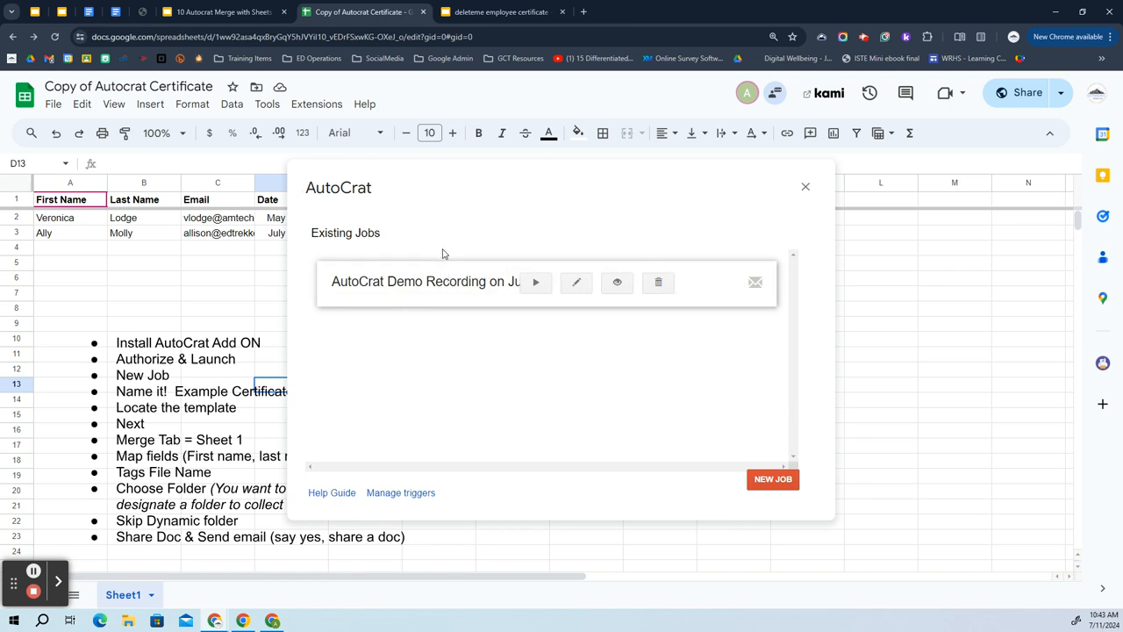
pyautogui.click(253, 5)
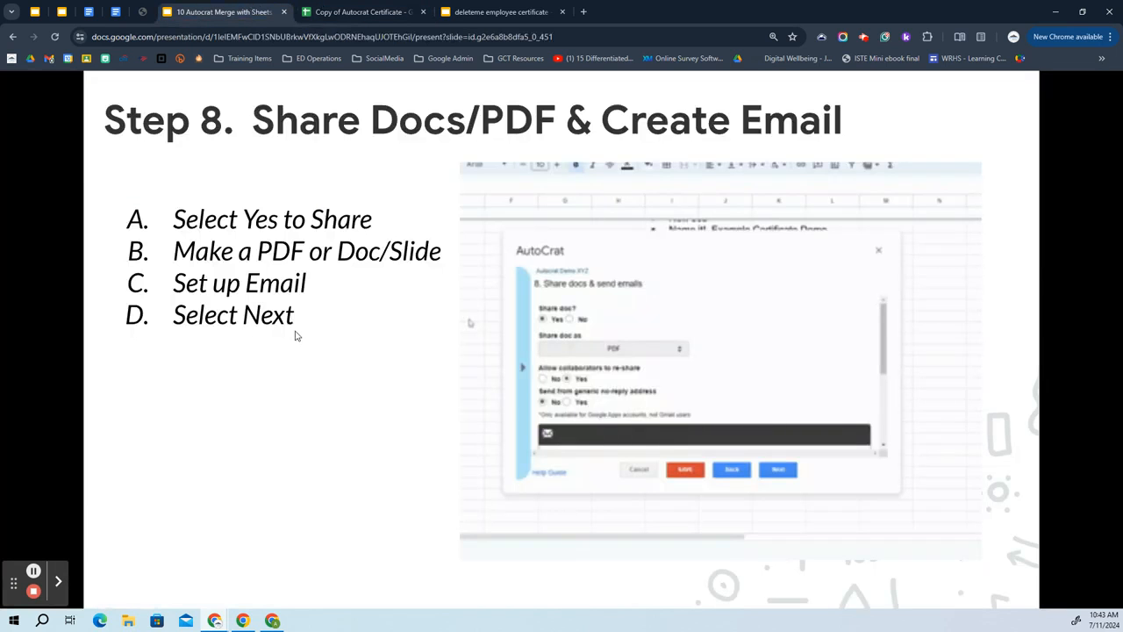
pyautogui.click(297, 334)
# Advance the guide to the 'Test out Preview' slide and return to the certificate spreadsheet.
pyautogui.click(312, 303)
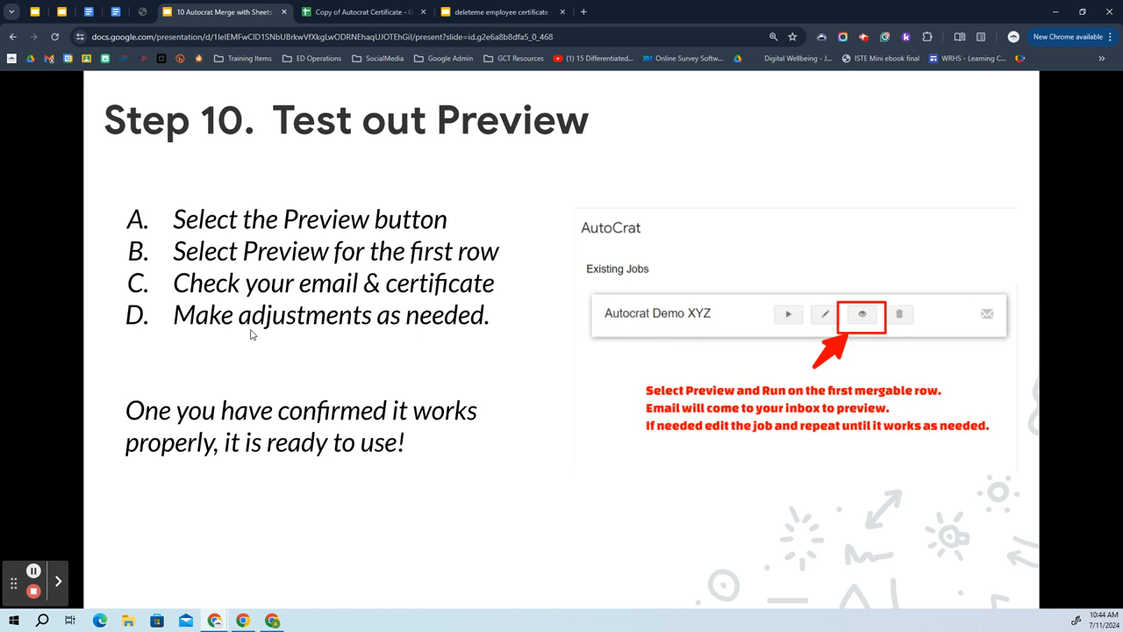
pyautogui.click(376, 11)
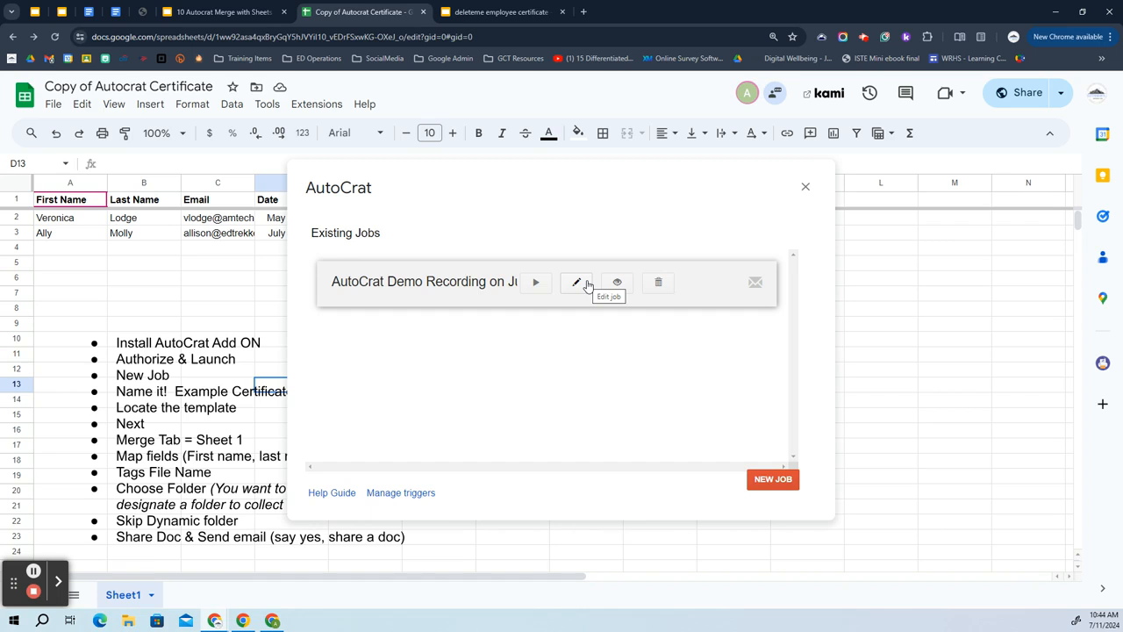
# Preview the saved job for the first mergeable row and open the generated certificate PDF.
pyautogui.click(617, 283)
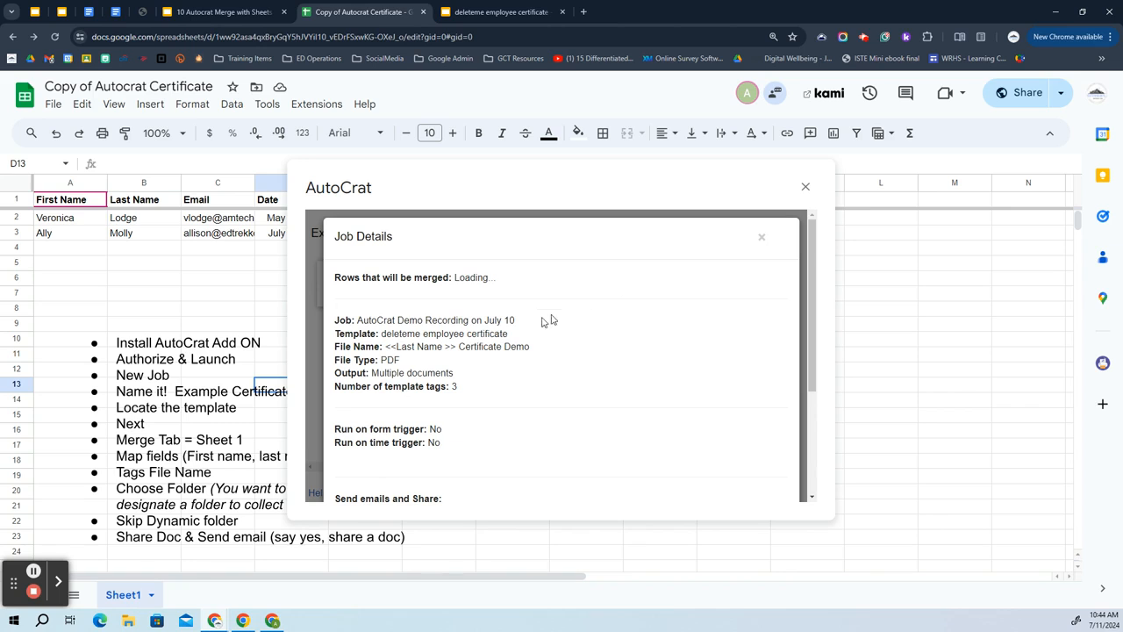
pyautogui.scroll(-5, 433, 281)
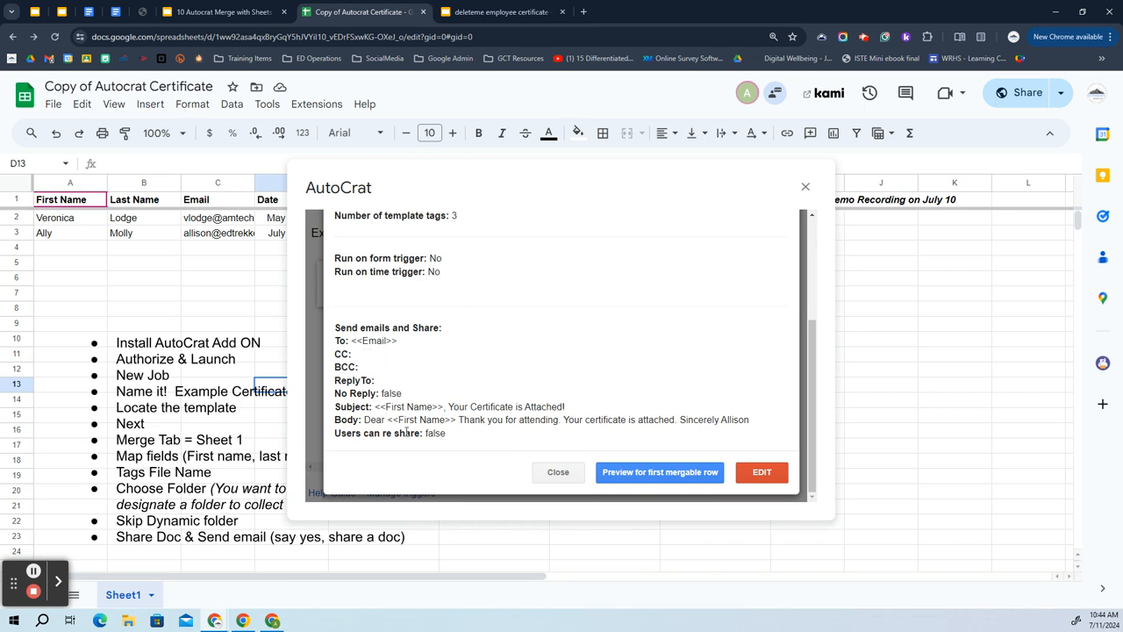
pyautogui.click(653, 474)
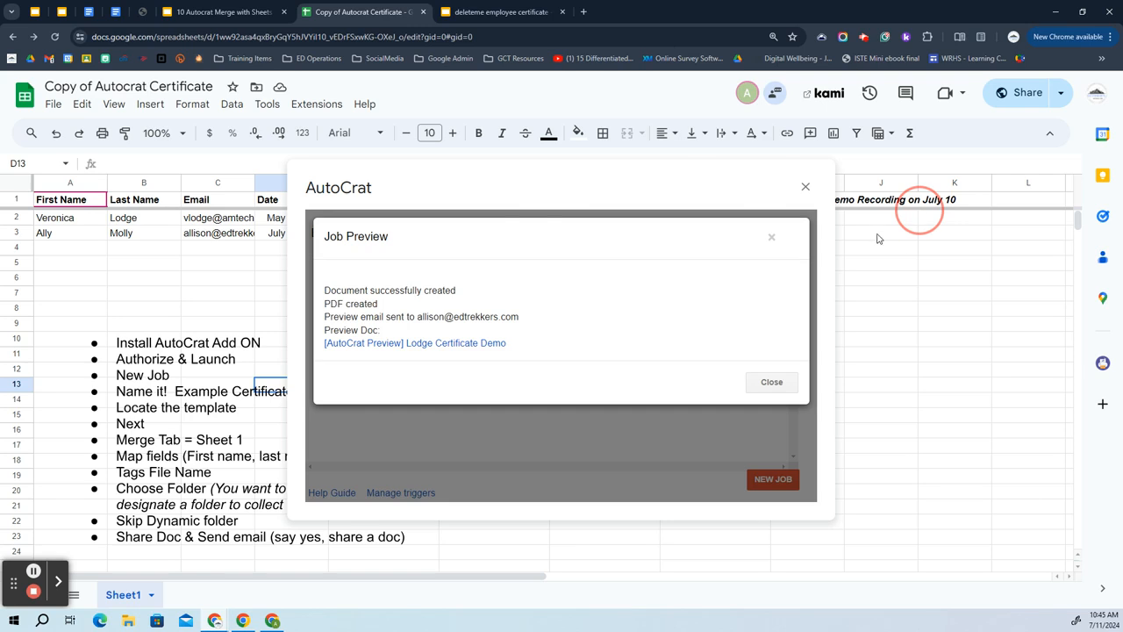
pyautogui.click(456, 344)
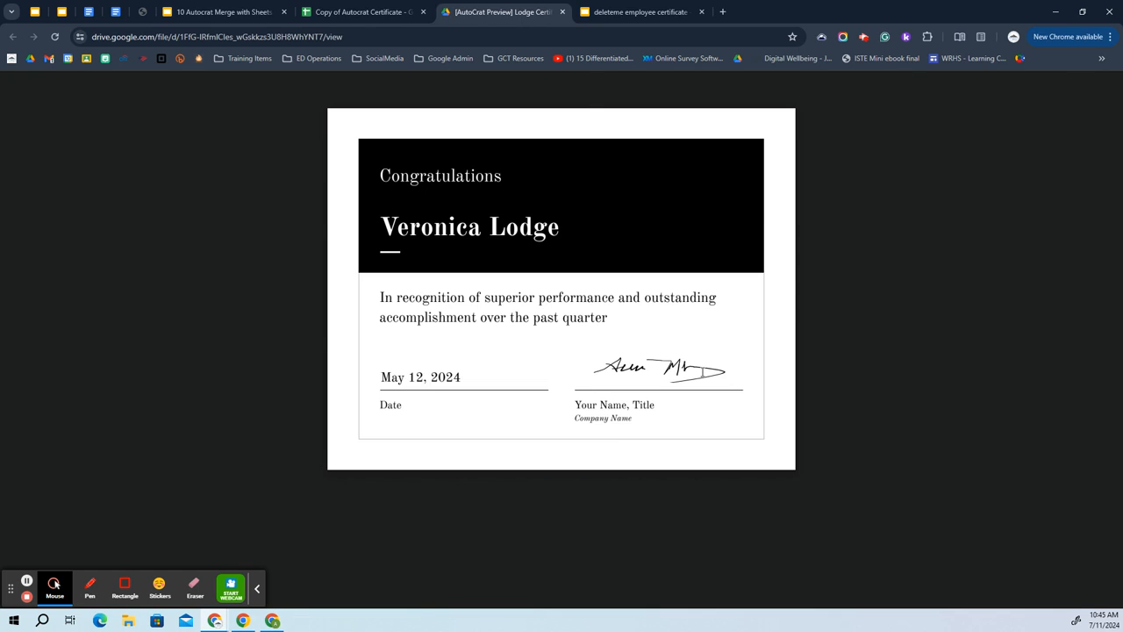
# Close the preview certificate tab, dismiss the Job Preview results, and open a blank browser tab.
pyautogui.click(562, 11)
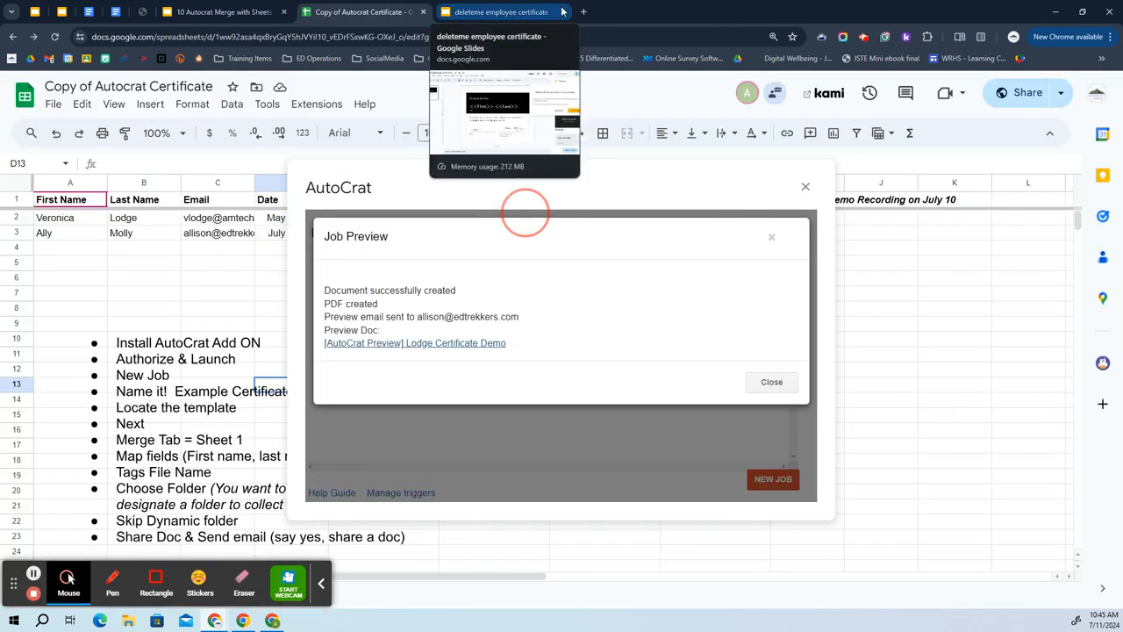
pyautogui.click(771, 382)
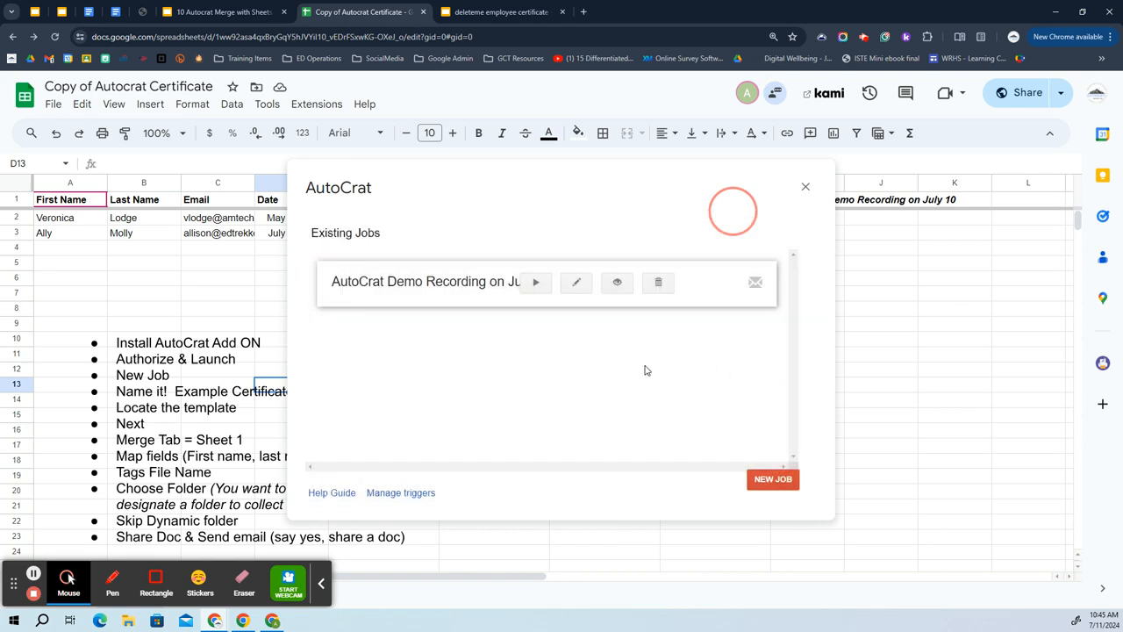
pyautogui.click(584, 12)
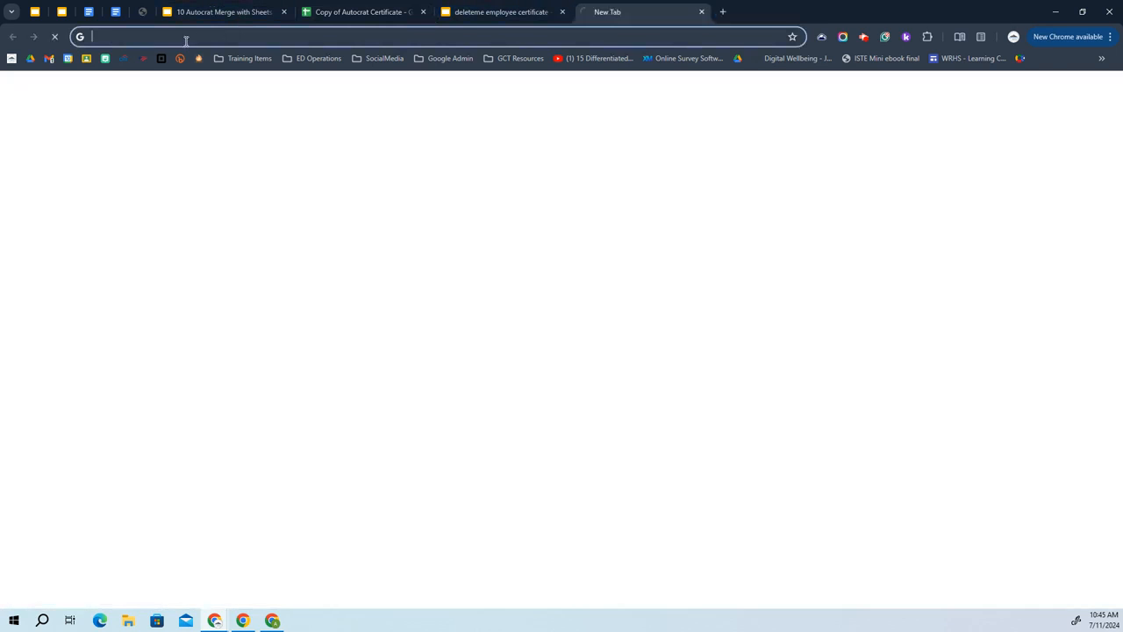
# In Gmail, open and read the [AutoCrat Preview] email sent to the test recipient.
pyautogui.click(49, 59)
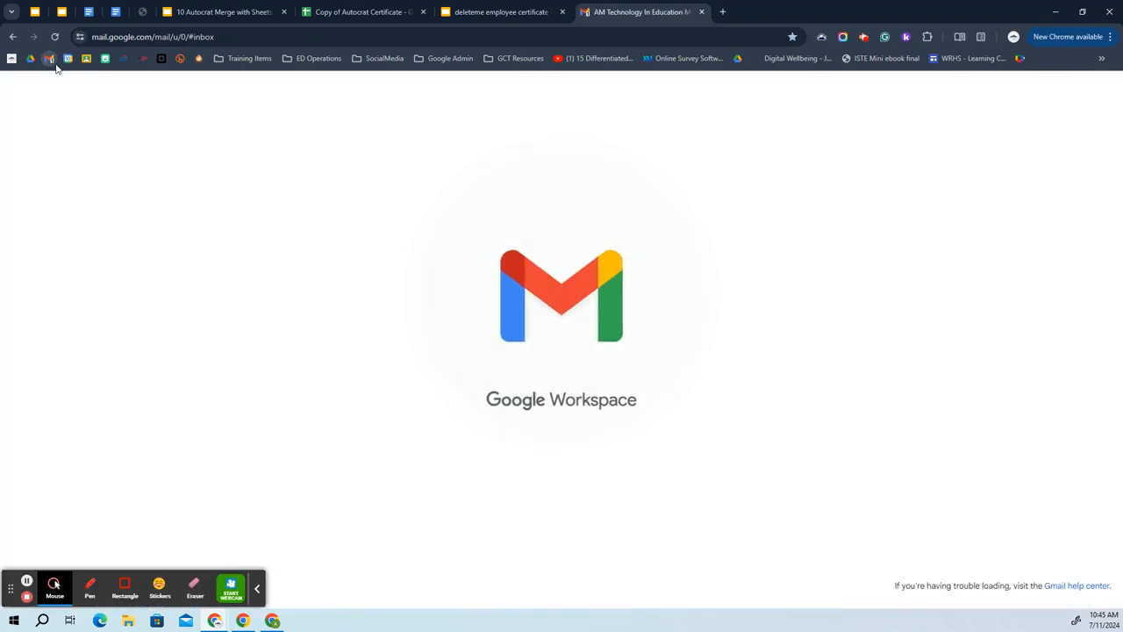
pyautogui.click(257, 589)
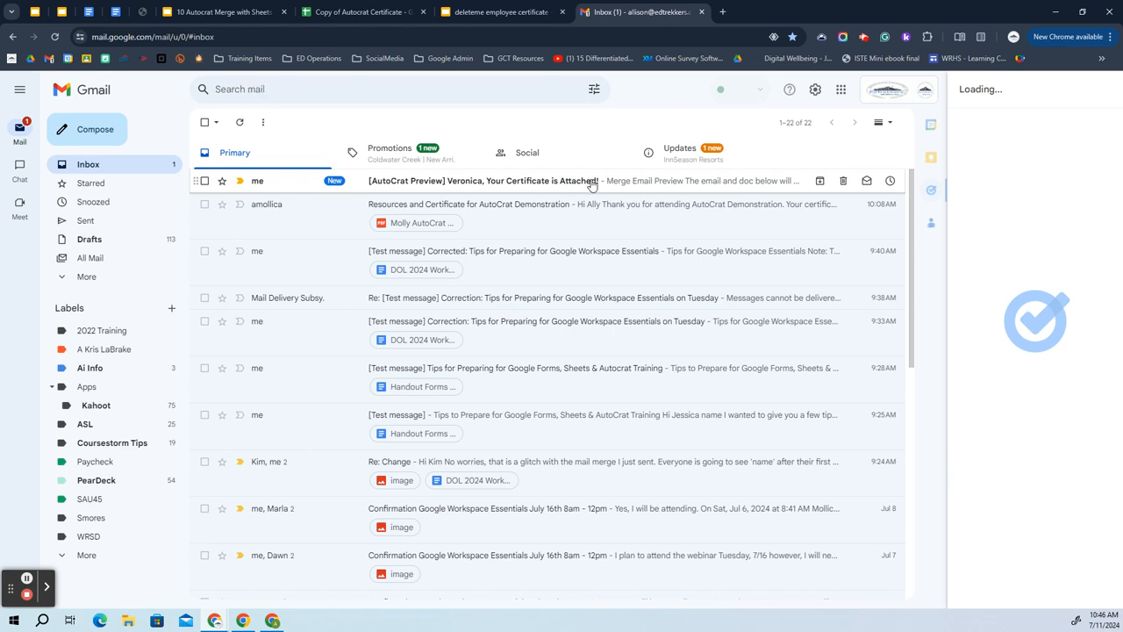
pyautogui.click(592, 183)
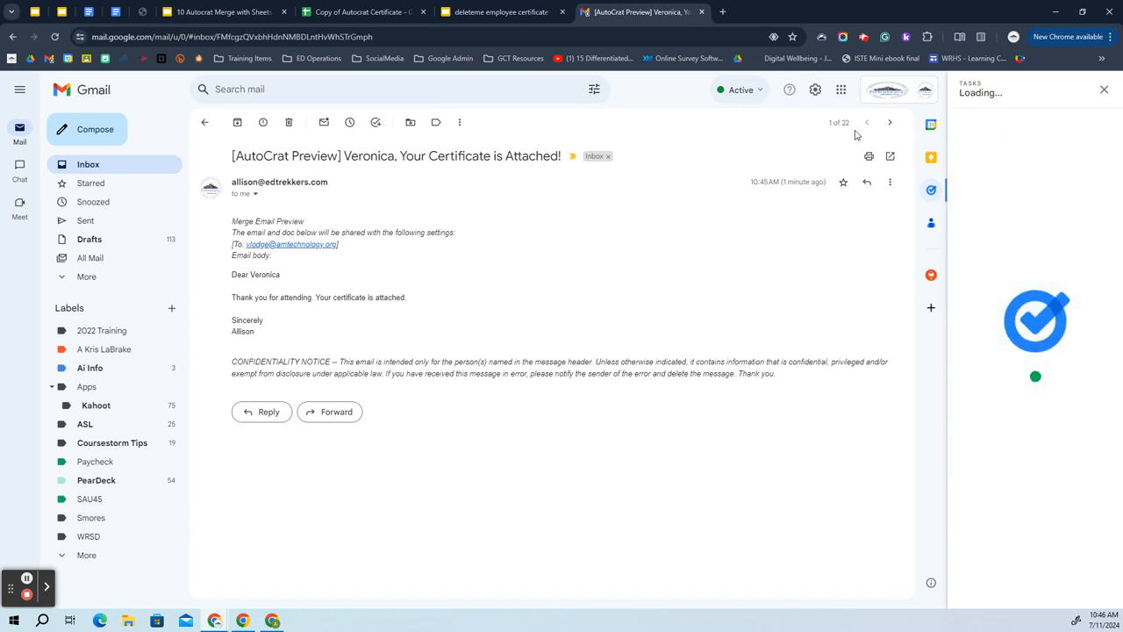
pyautogui.click(26, 580)
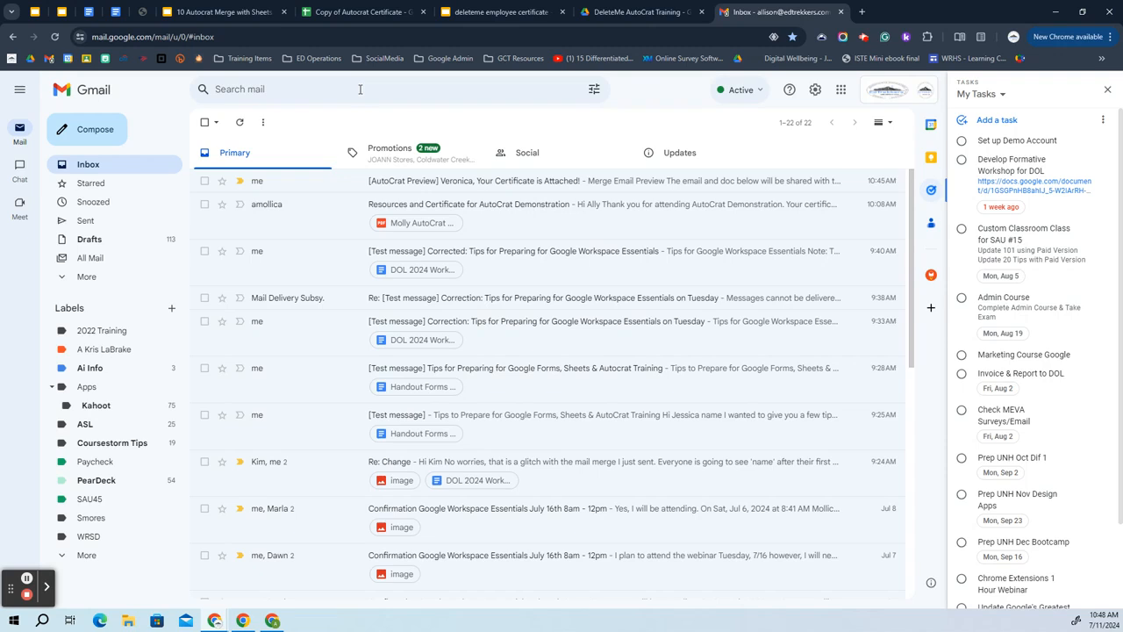
pyautogui.click(481, 187)
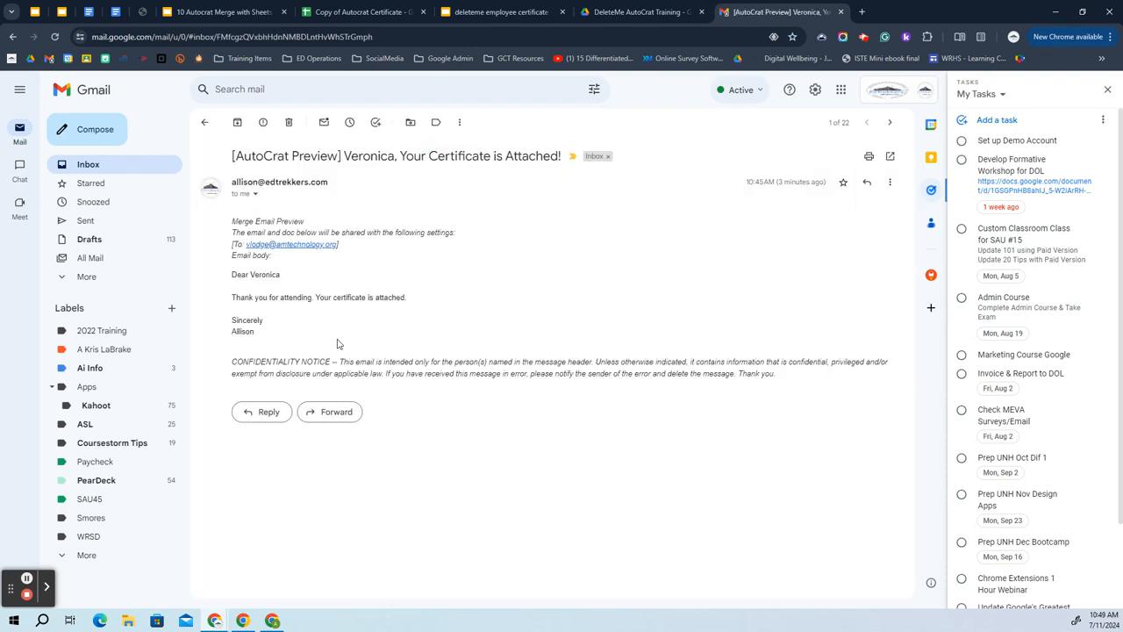
# Glance at the DeleteMe AutoCrat Training folder and certificate template, then return to the certificate spreadsheet.
pyautogui.click(631, 11)
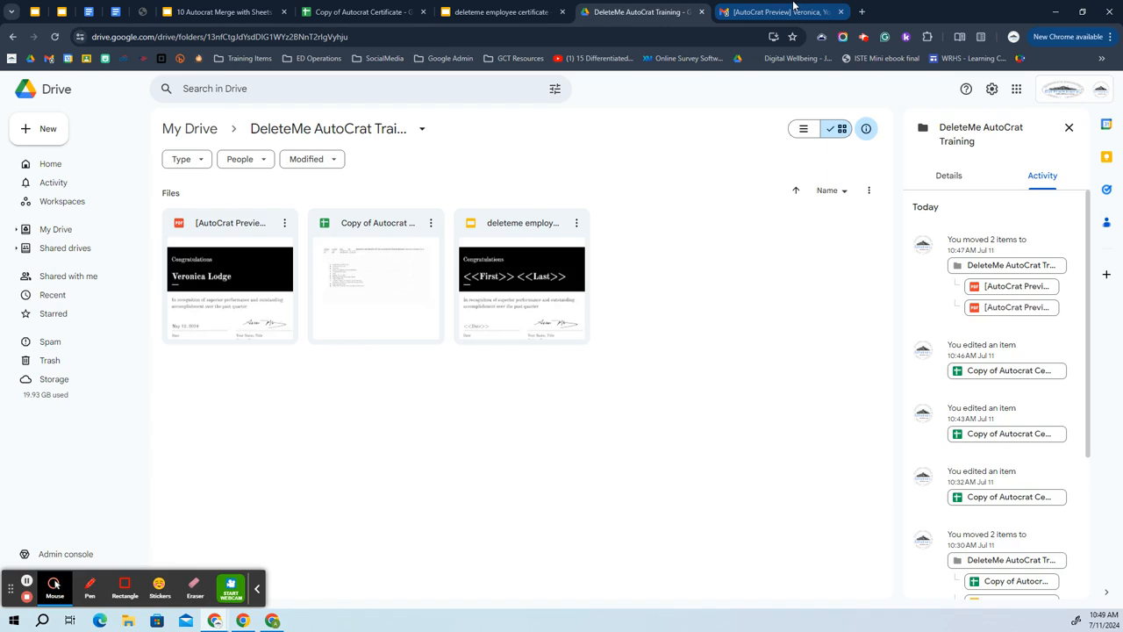
pyautogui.click(792, 11)
pyautogui.click(502, 11)
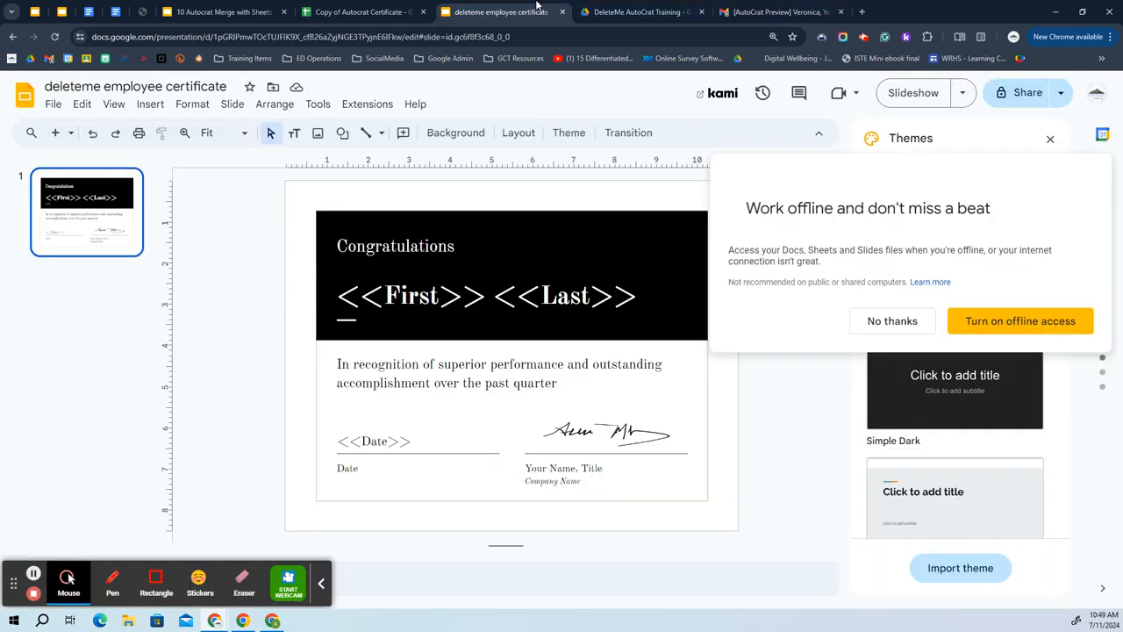
pyautogui.click(365, 11)
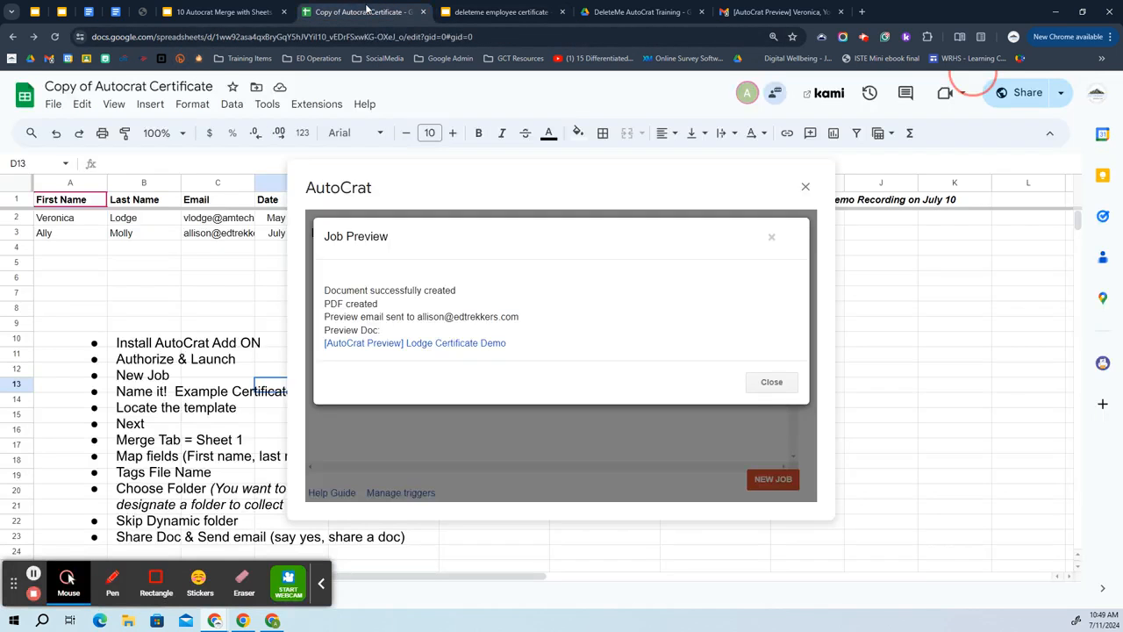
# Close the AutoCrat Job Preview results to return to the Existing Jobs list.
pyautogui.click(771, 382)
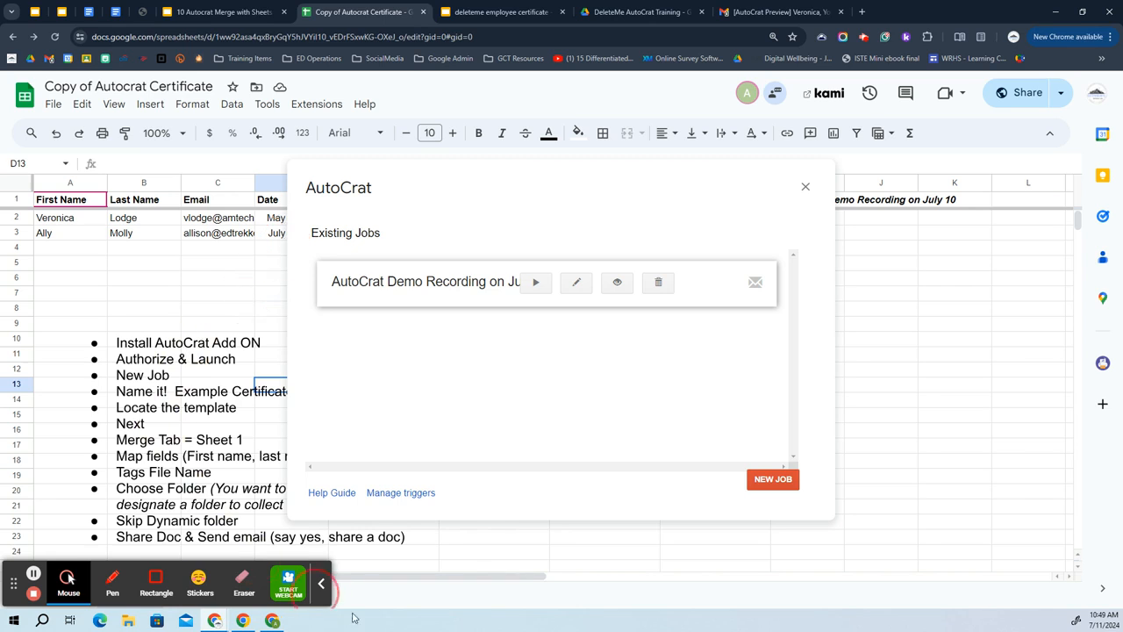
# Run the AutoCrat Demo Recording job so both rows merge into PDFs and send emails.
pyautogui.click(316, 588)
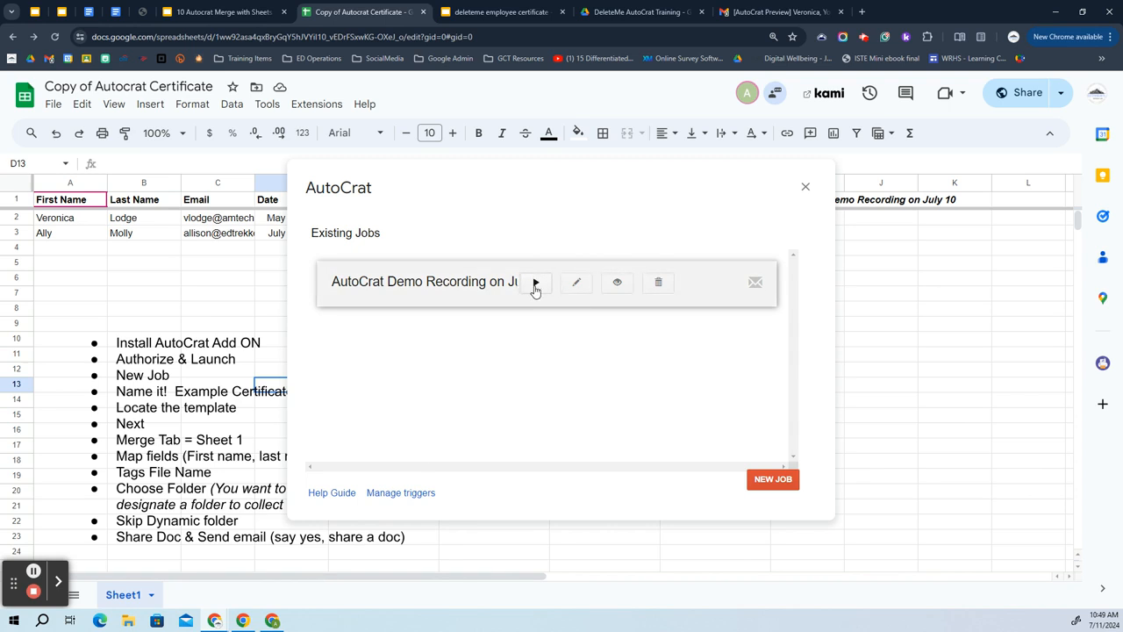
pyautogui.click(535, 283)
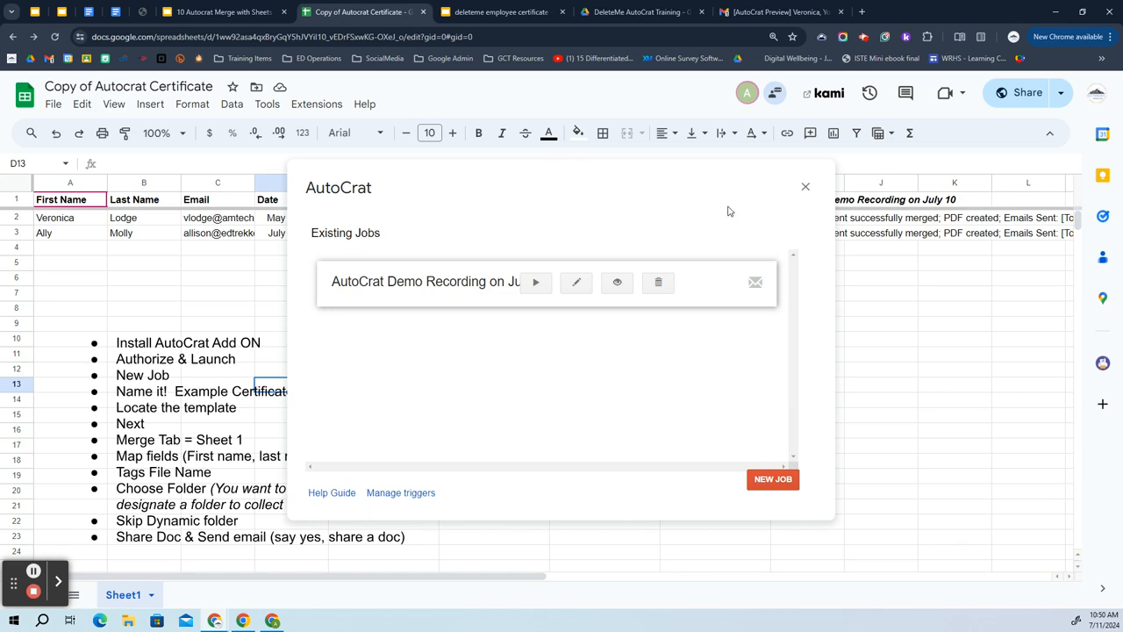
# Close AutoCrat to reveal the merged certificate links and status, then view the Drive training folder.
pyautogui.click(806, 189)
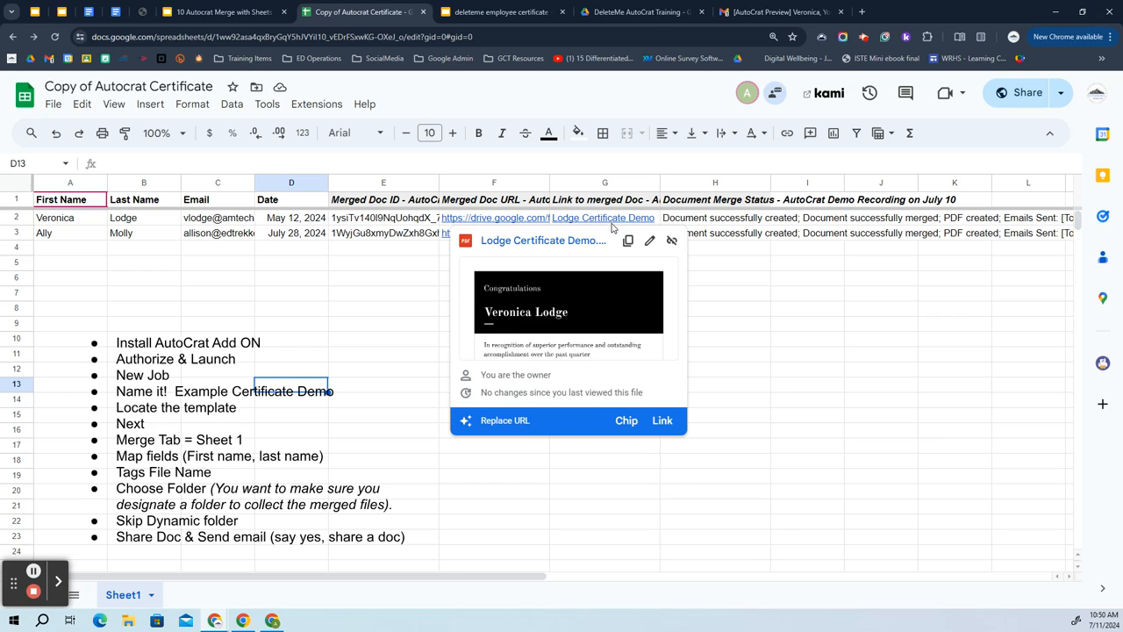
pyautogui.moveTo(612, 228)
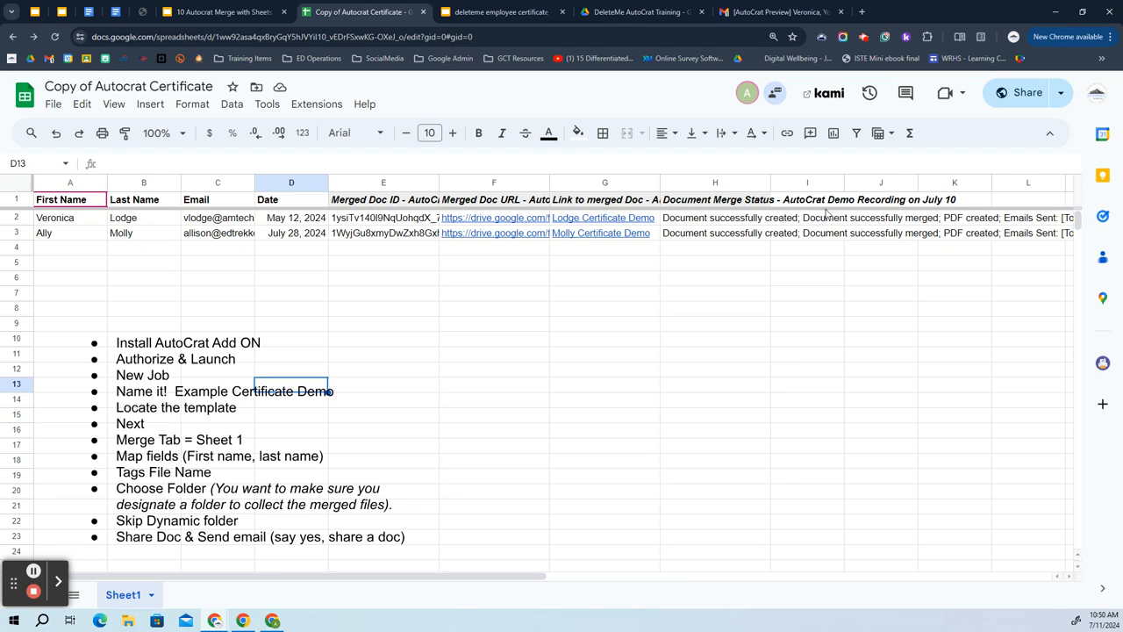
pyautogui.click(631, 6)
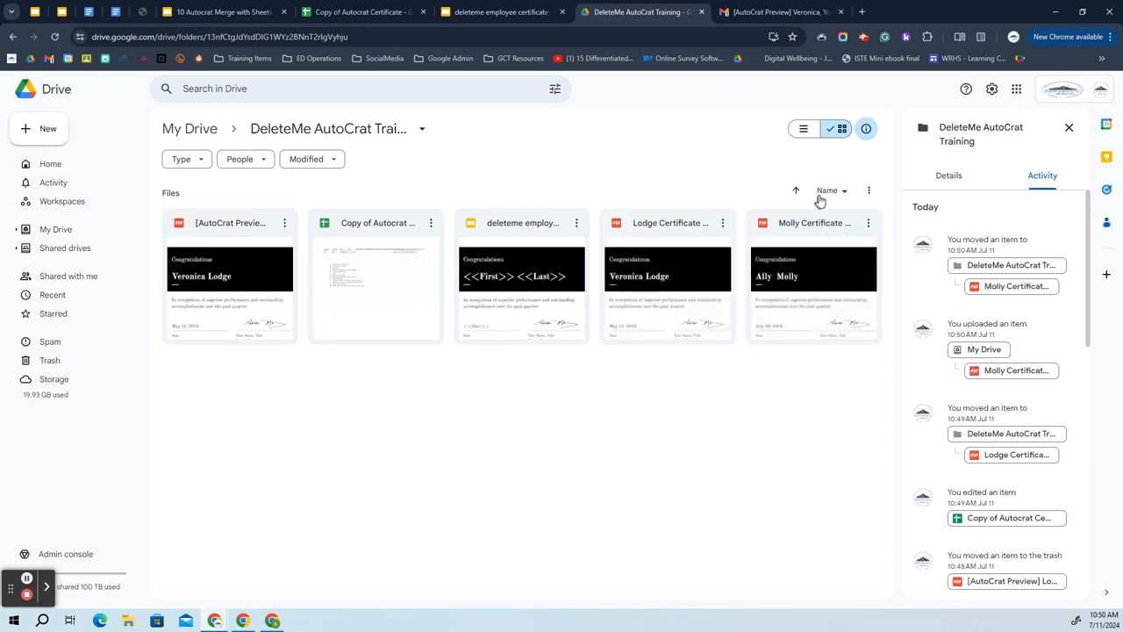
# Show the training folder's files as a list and change the Name sort order.
pyautogui.click(804, 132)
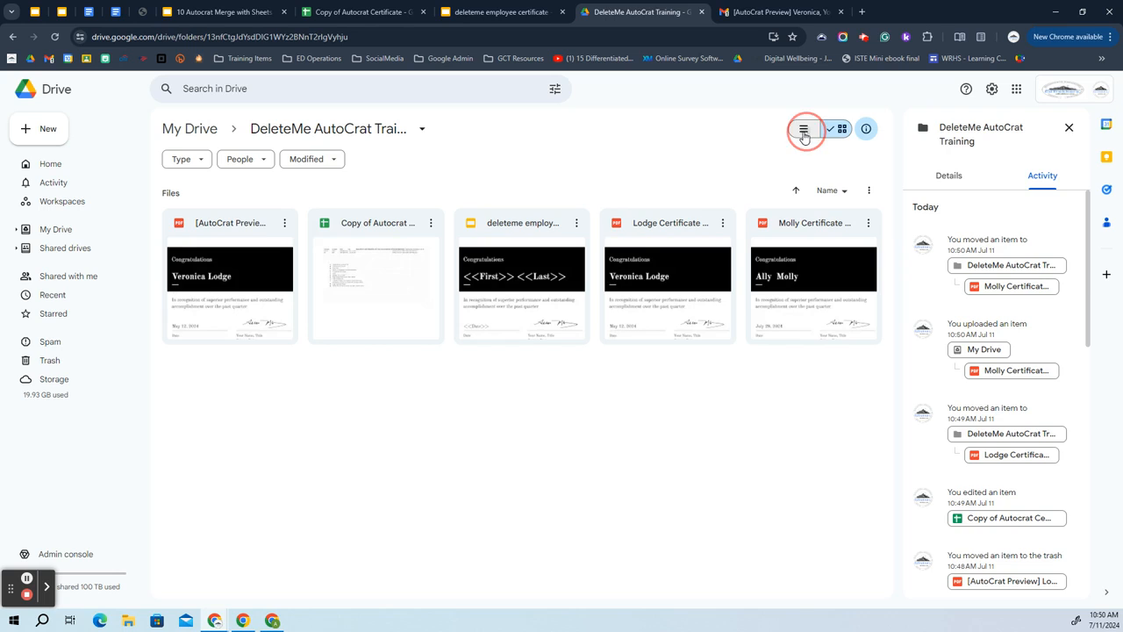
pyautogui.click(203, 188)
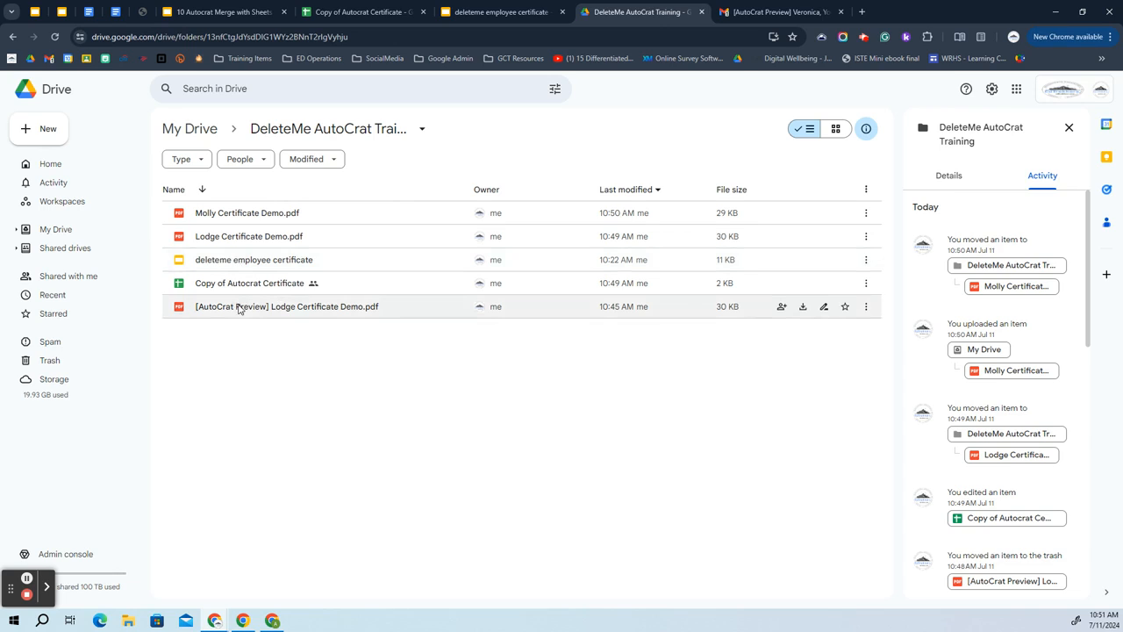
# Close the two leftover DeleteMe tabs and return to the Gmail inbox.
pyautogui.click(701, 12)
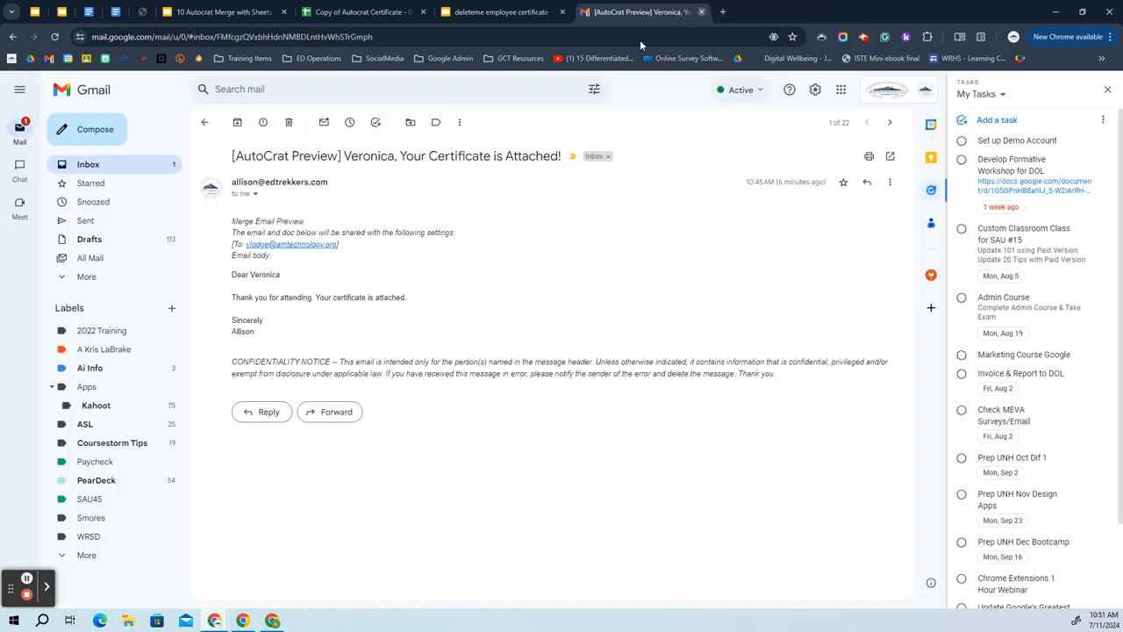
pyautogui.click(561, 12)
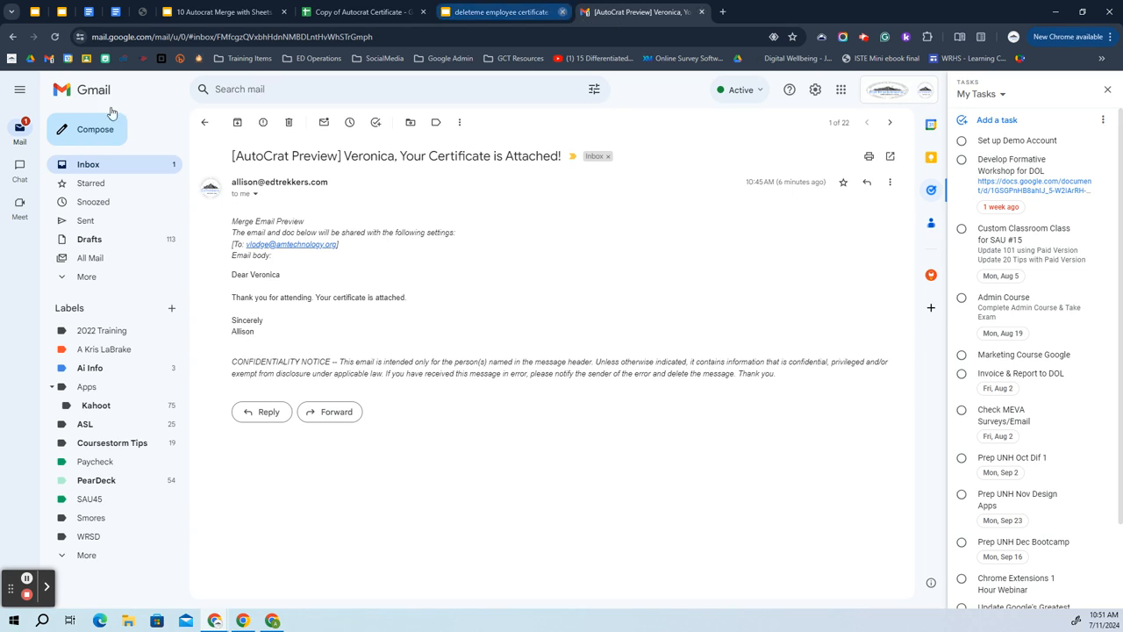
pyautogui.click(88, 168)
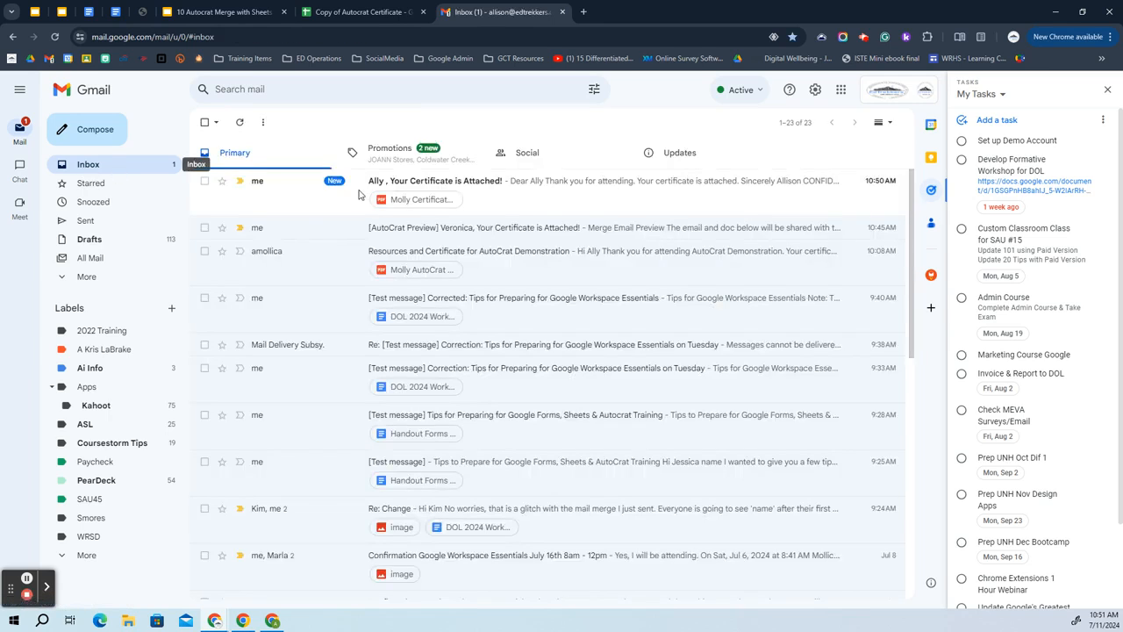
# Open the newest merged certificate email and preview its attached certificate PDF.
pyautogui.click(504, 185)
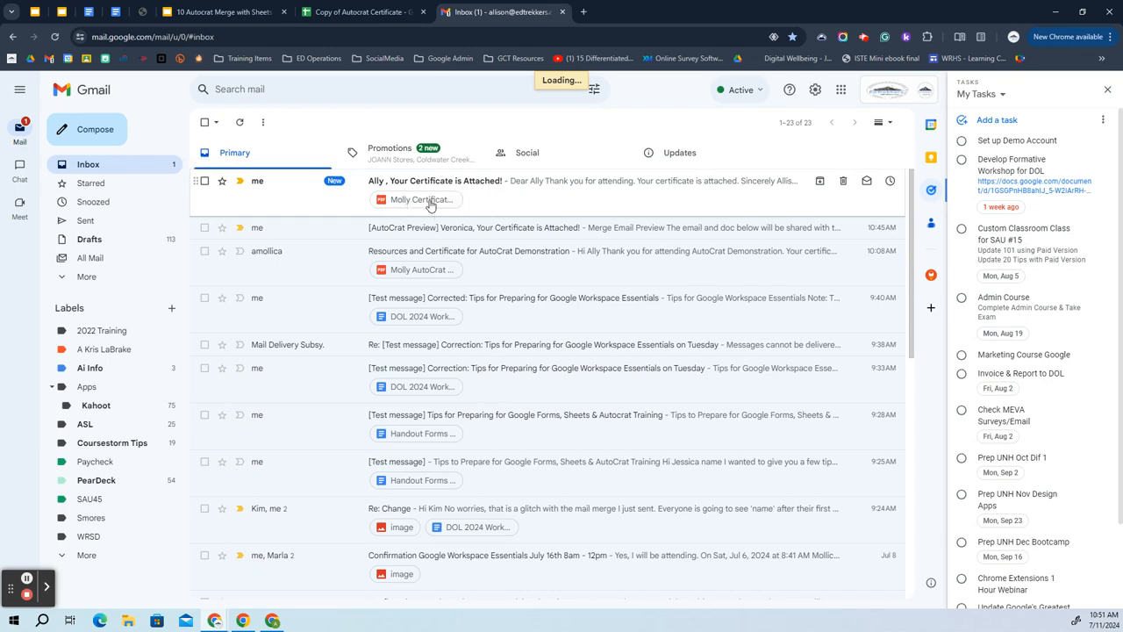
pyautogui.click(527, 183)
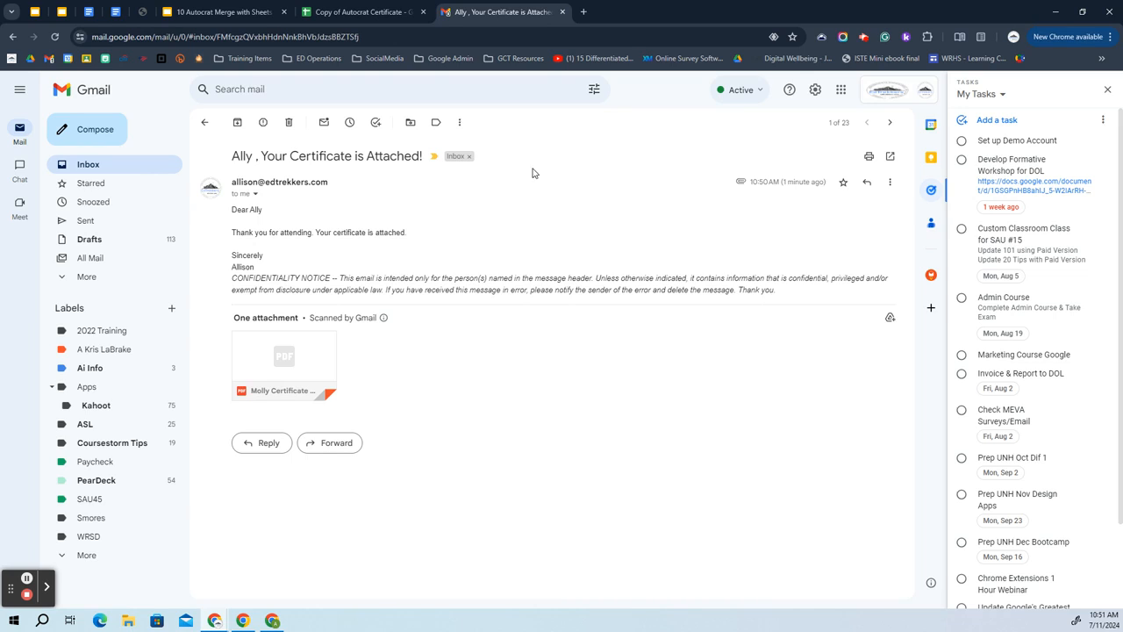
pyautogui.click(295, 372)
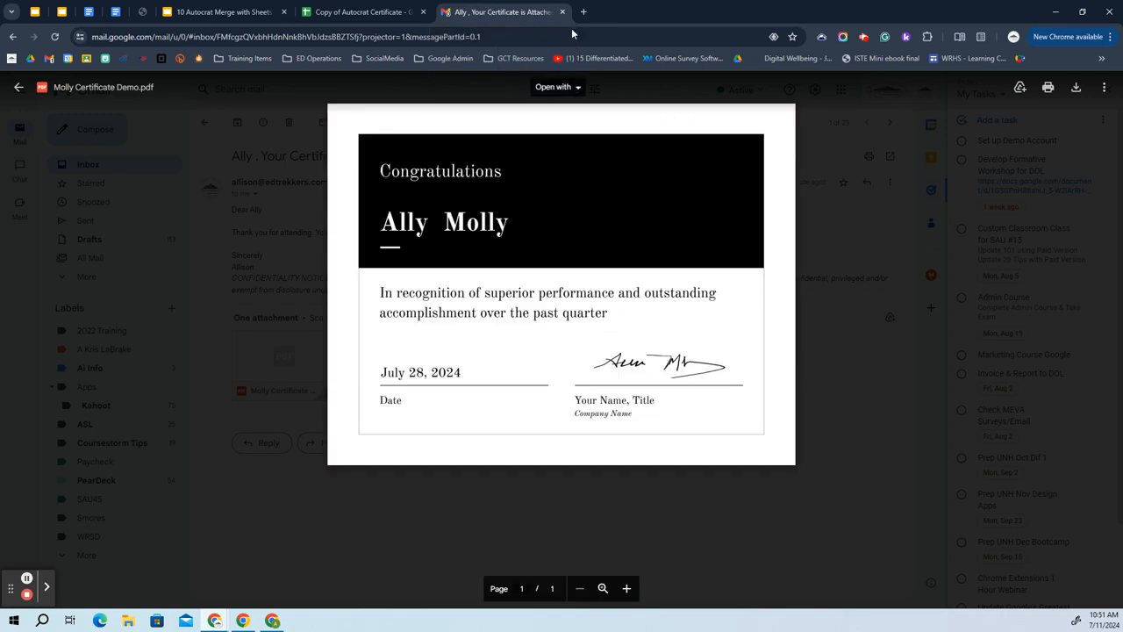
pyautogui.click(18, 91)
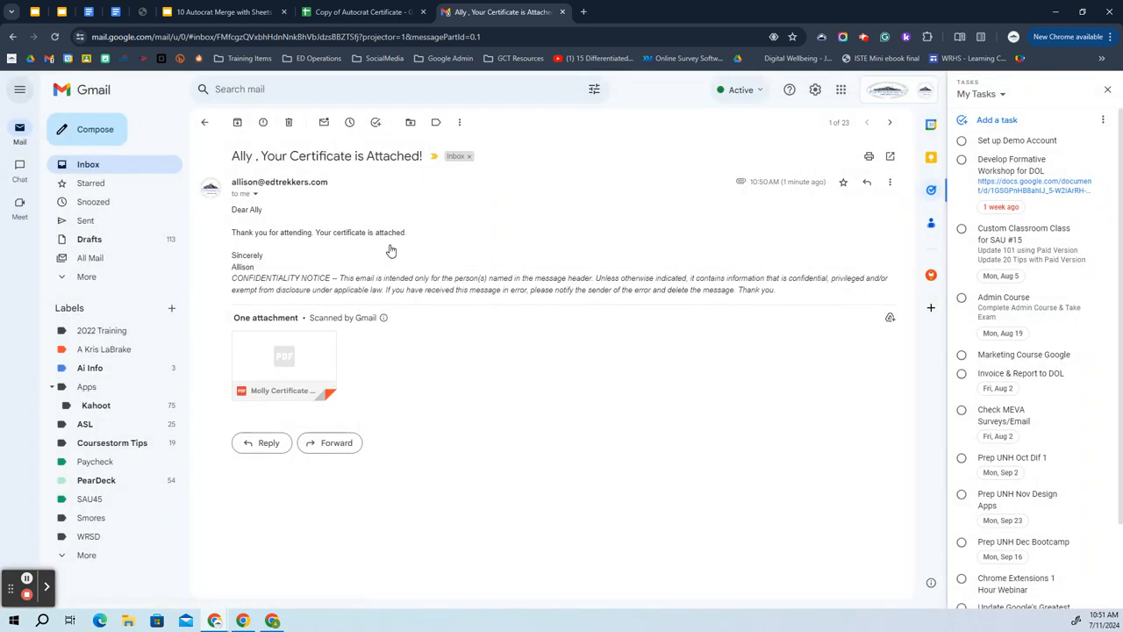
pyautogui.moveTo(258, 389)
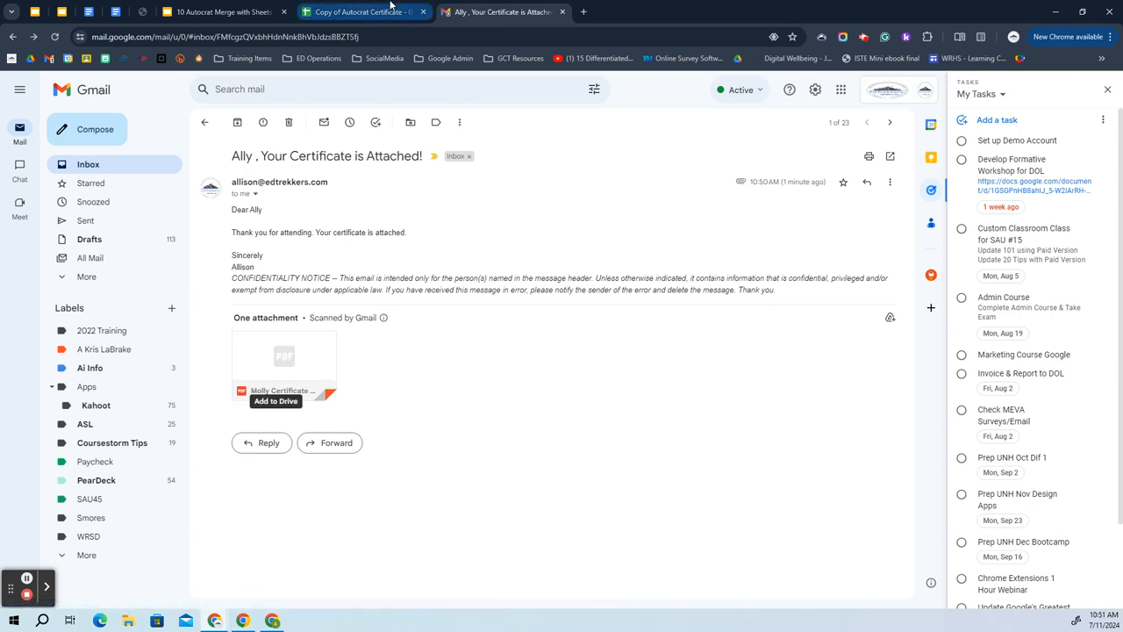
# Check the Document Merge Status column in the Copy of Autocrat Certificate sheet for both rows.
pyautogui.click(391, 7)
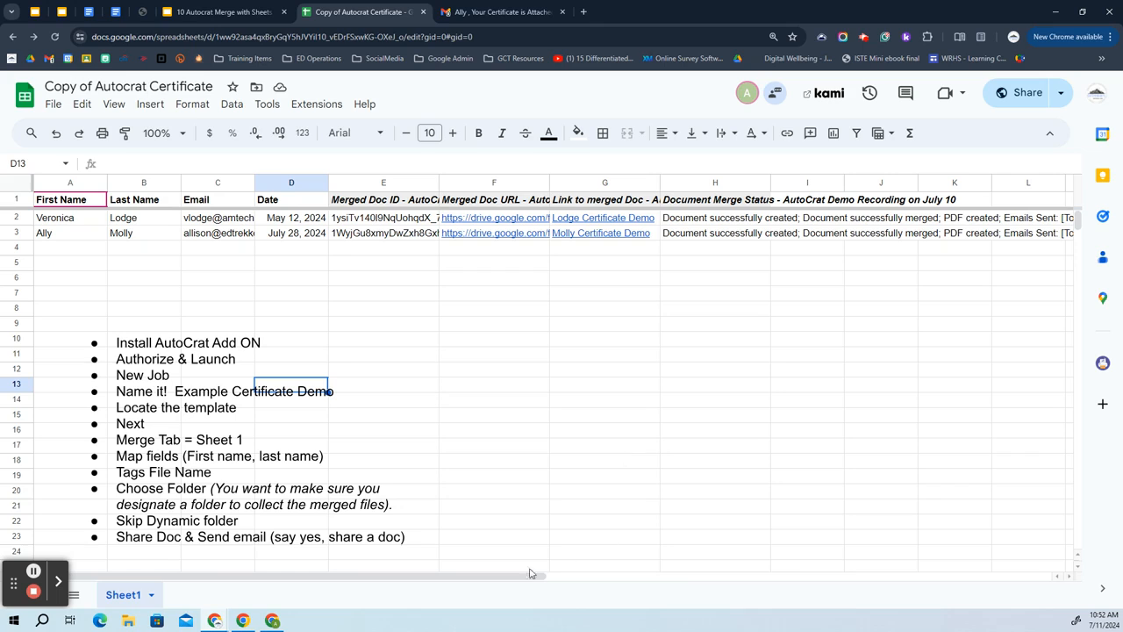
pyautogui.moveTo(518, 576); pyautogui.dragTo(257, 599)
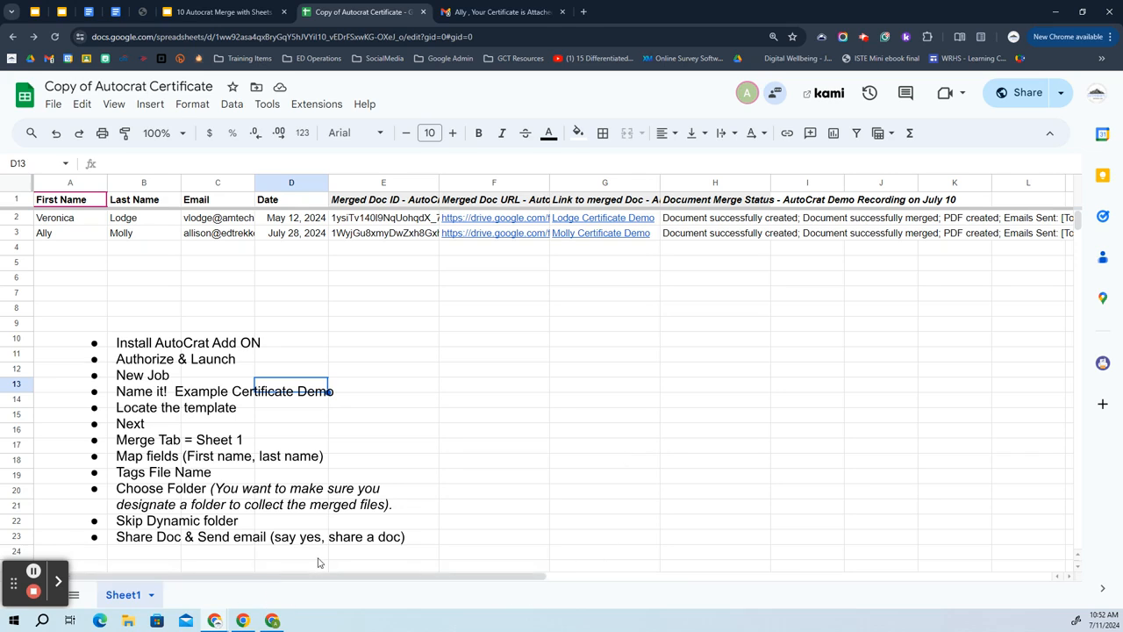
# Review the Step 10 'Test out Preview' slide in the Autocrat Merge deck, then move to the handout.
pyautogui.click(229, 13)
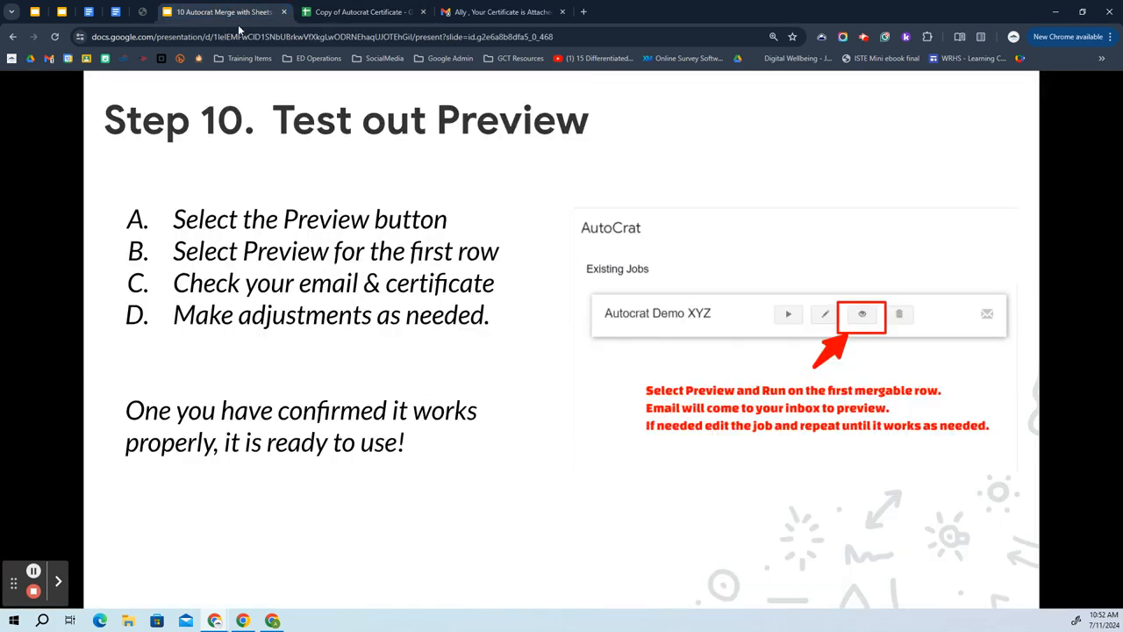
pyautogui.click(440, 443)
pyautogui.click(118, 12)
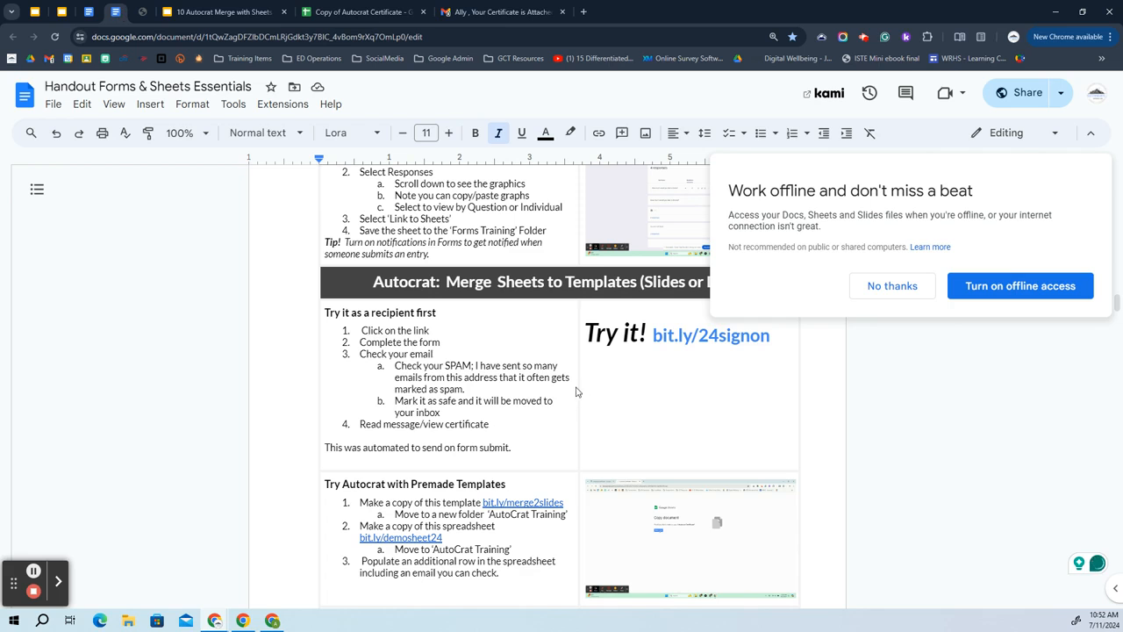
# Scroll the handout past the AutoCrat setup steps to Test Out Preview and page 7's Sheets tips.
pyautogui.scroll(-1, 586, 354)
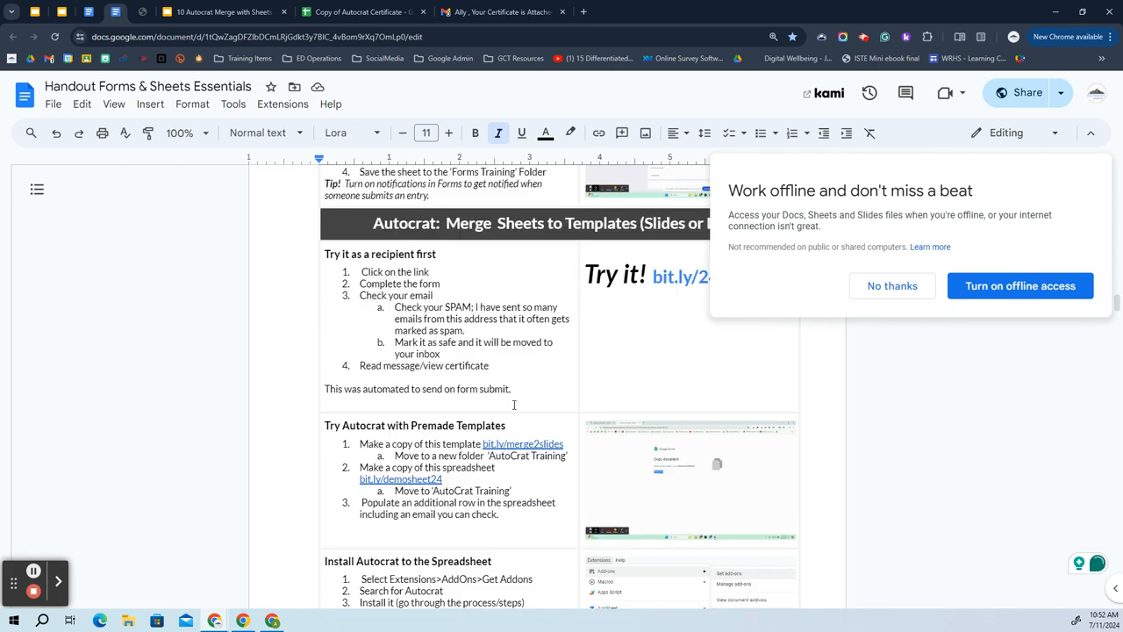
pyautogui.scroll(-3, 550, 325)
pyautogui.click(548, 327)
pyautogui.scroll(-18, 555, 361)
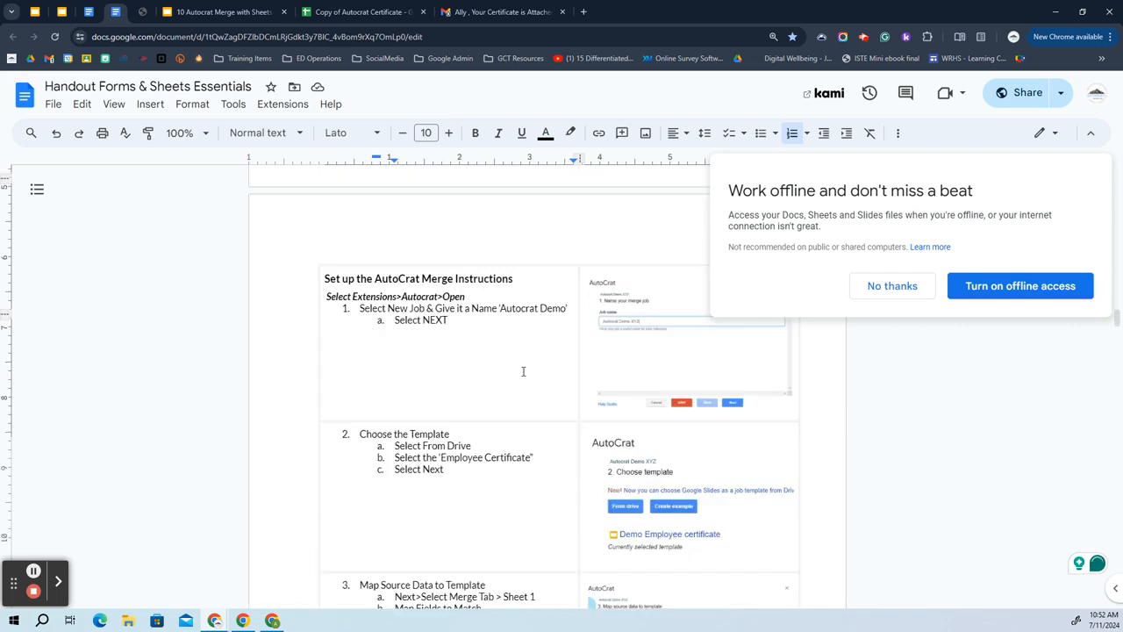
pyautogui.scroll(-15, 526, 370)
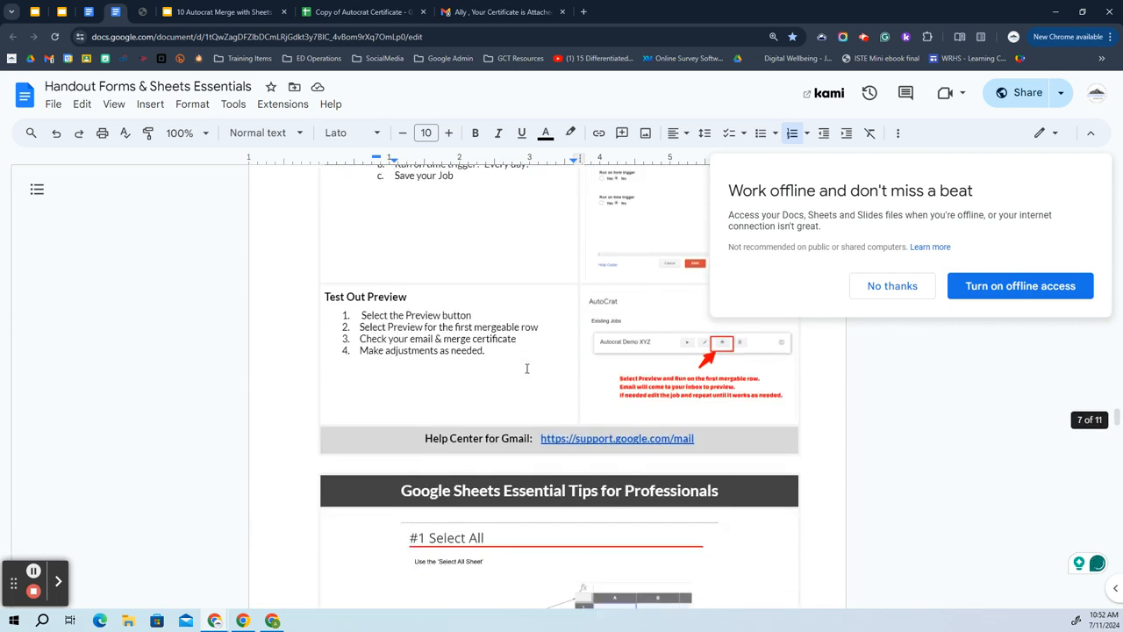
pyautogui.scroll(-1, 526, 368)
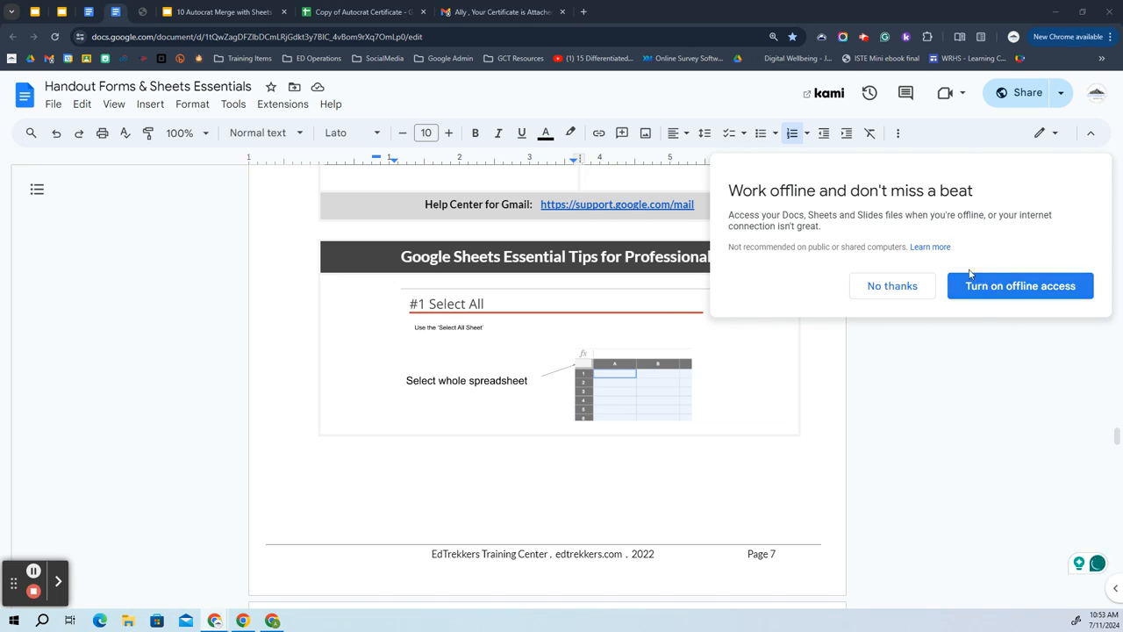
pyautogui.click(867, 39)
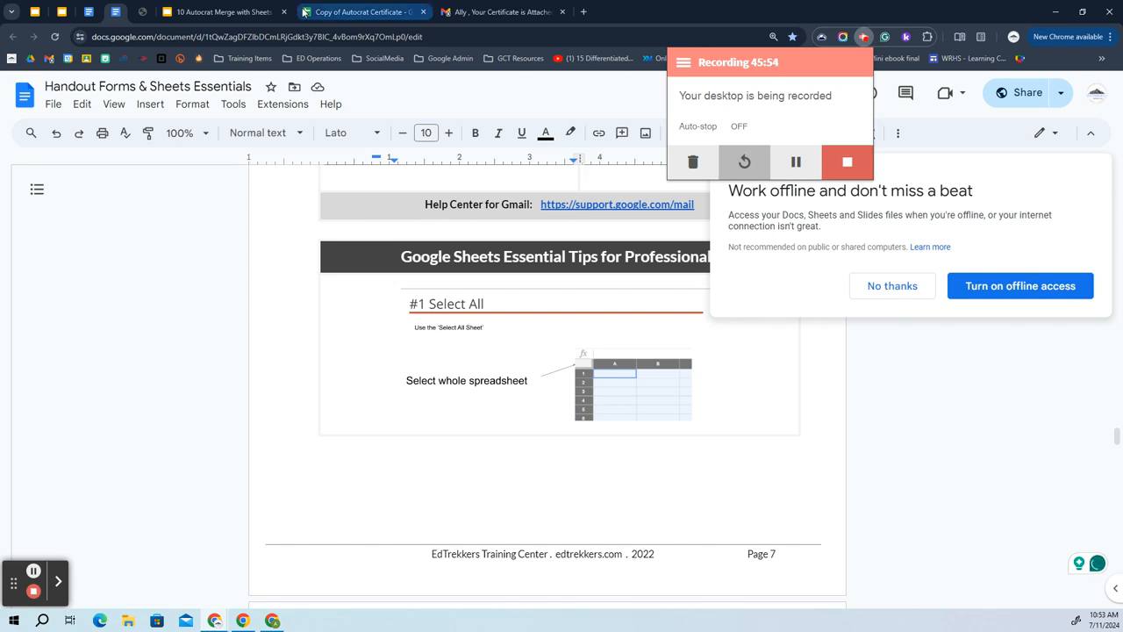
pyautogui.click(143, 11)
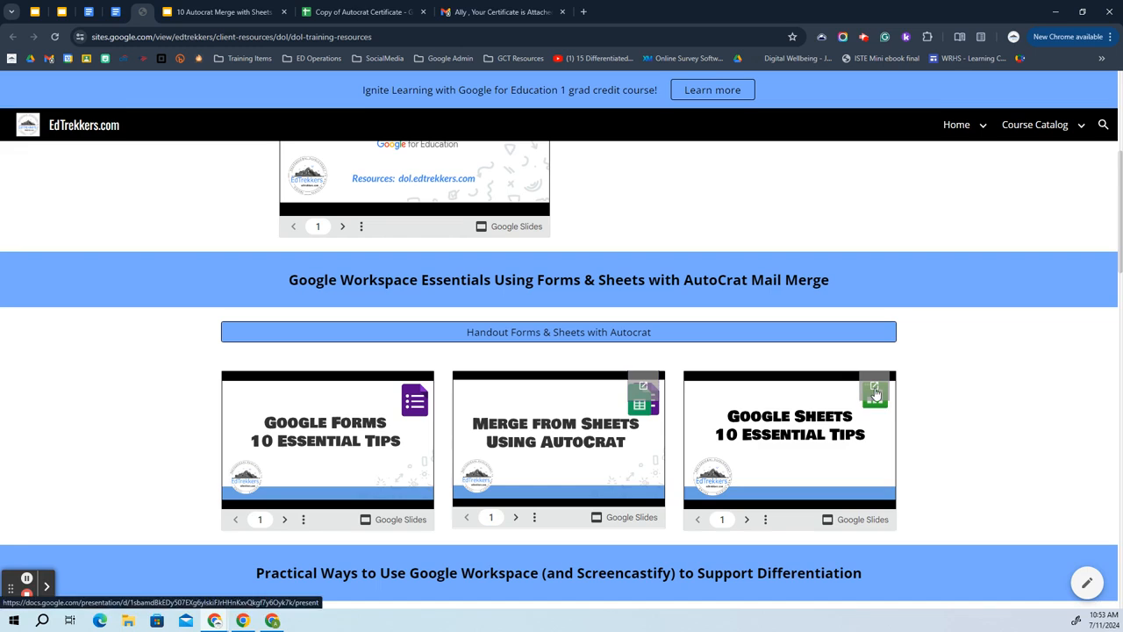
pyautogui.click(115, 11)
# Skim the Sheets tips pages, then scroll back to page 6's step 9 Add/Remove Job Triggers.
pyautogui.scroll(-5, 614, 302)
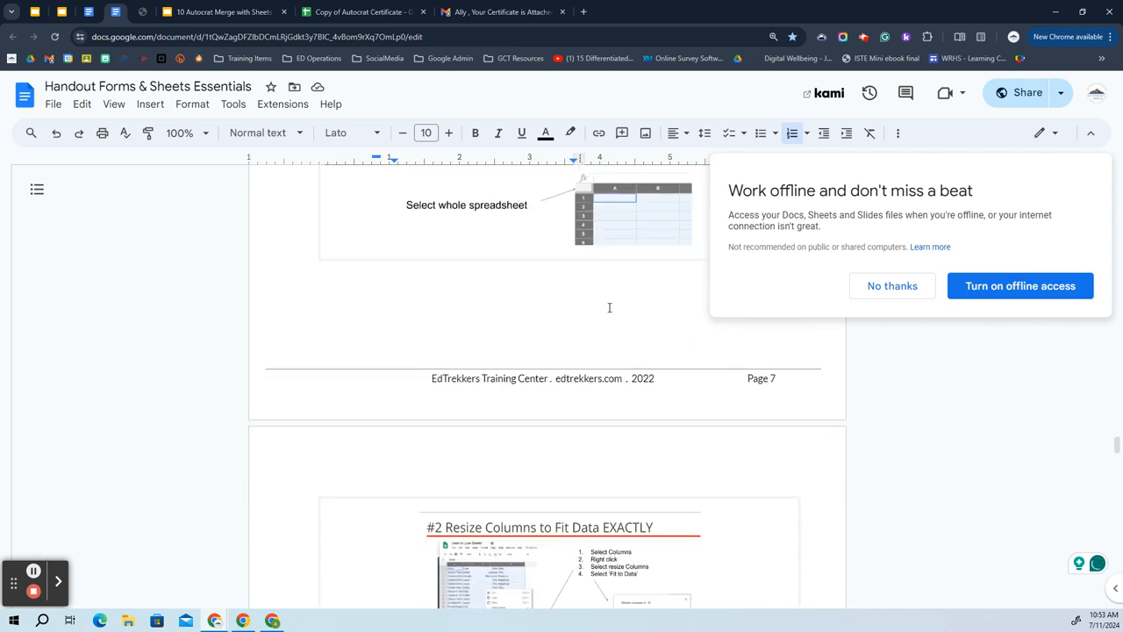
pyautogui.scroll(6, 439, 254)
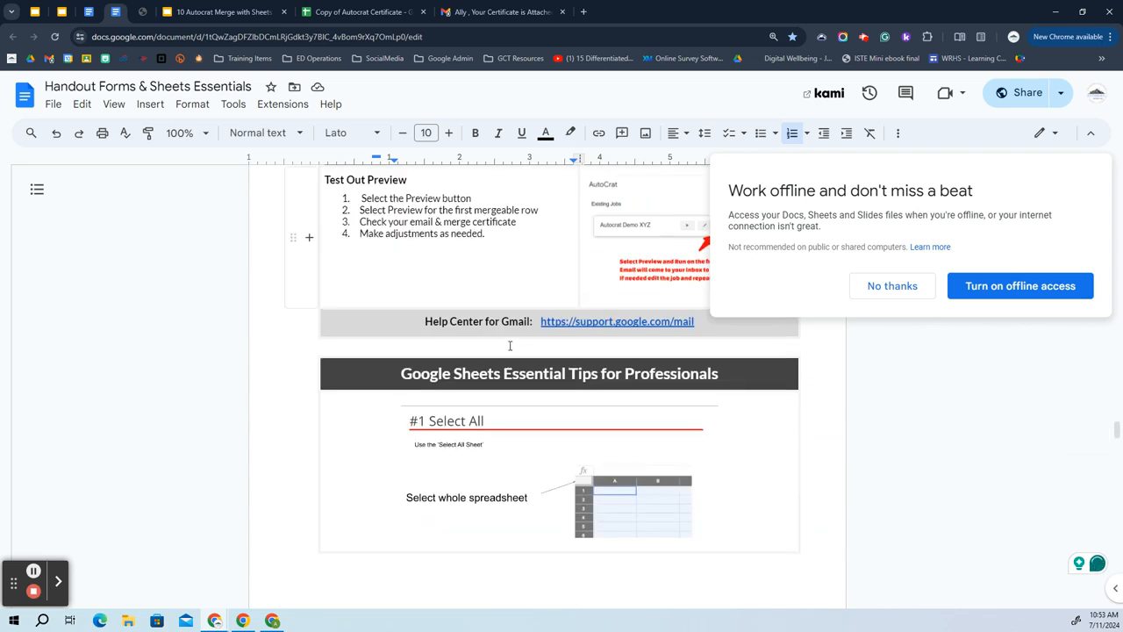
pyautogui.click(496, 344)
pyautogui.scroll(-12, 494, 337)
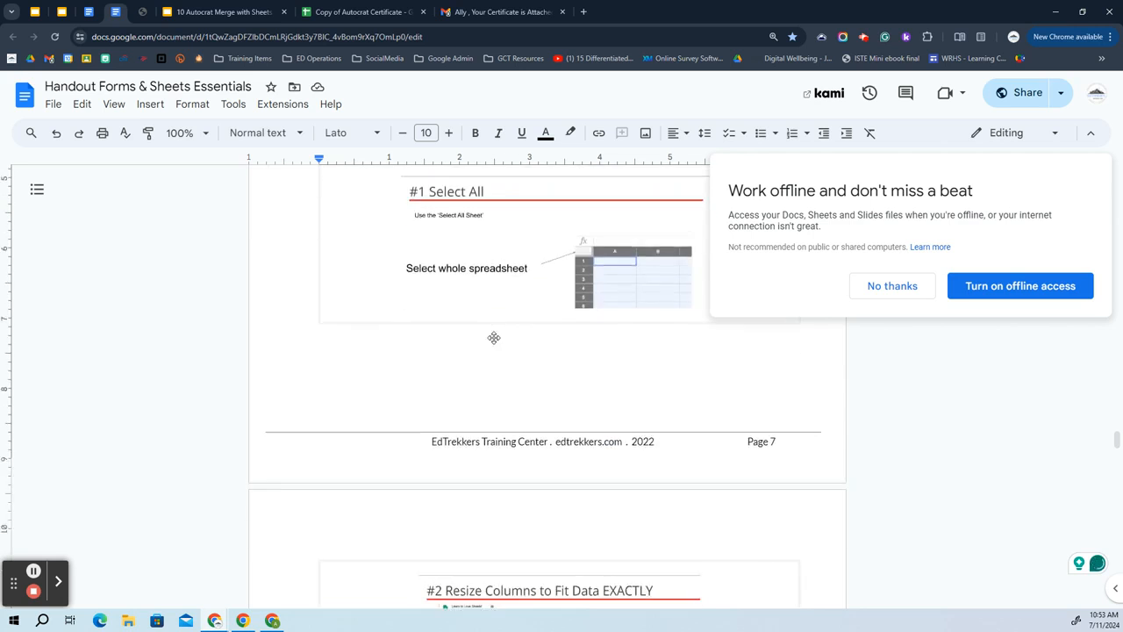
pyautogui.scroll(-15, 492, 343)
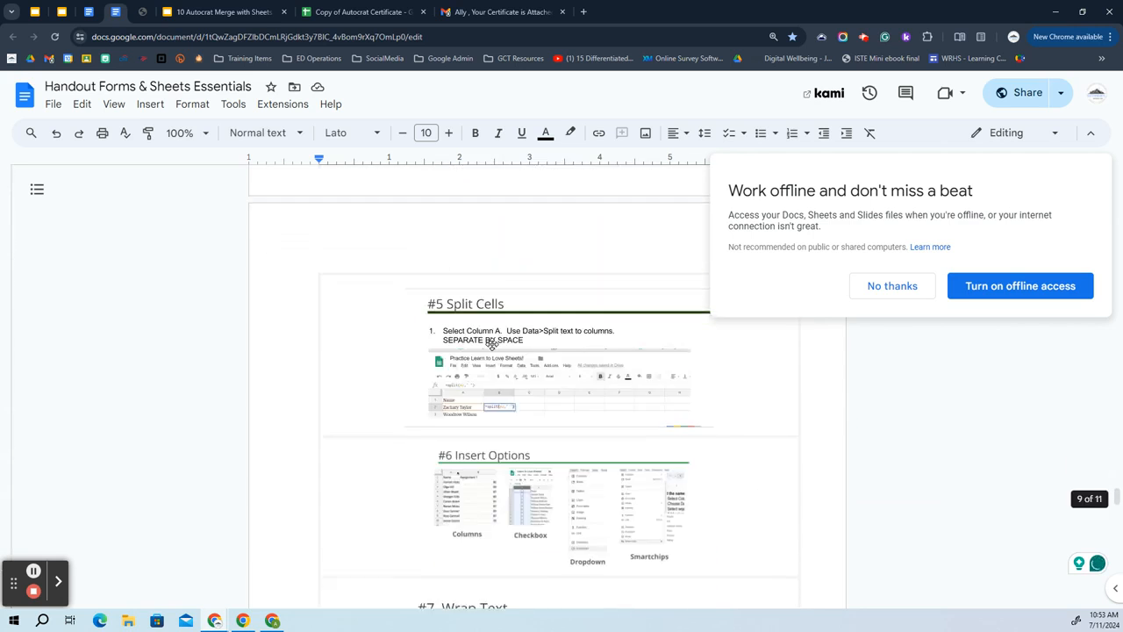
pyautogui.scroll(-3, 488, 344)
pyautogui.scroll(12, 489, 345)
pyautogui.scroll(10, 376, 353)
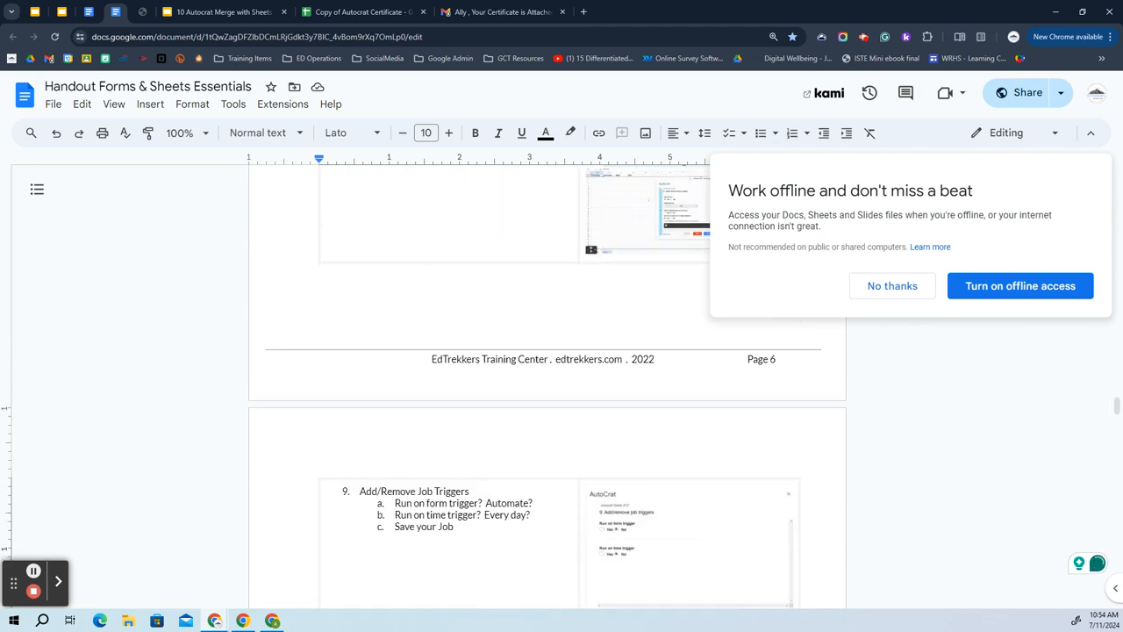
pyautogui.click(867, 41)
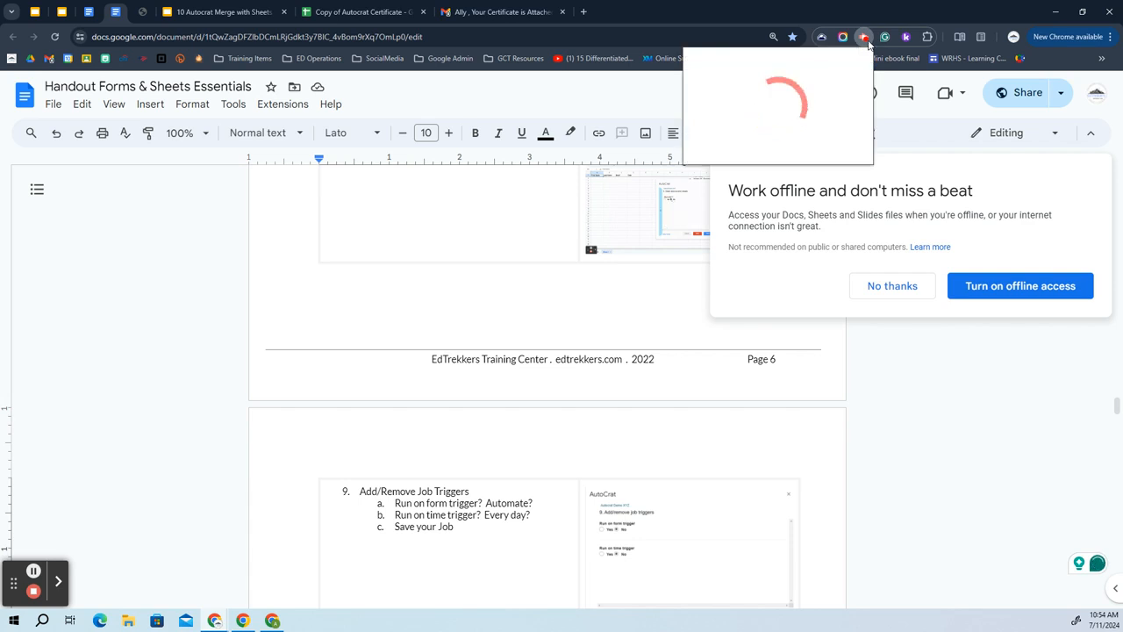